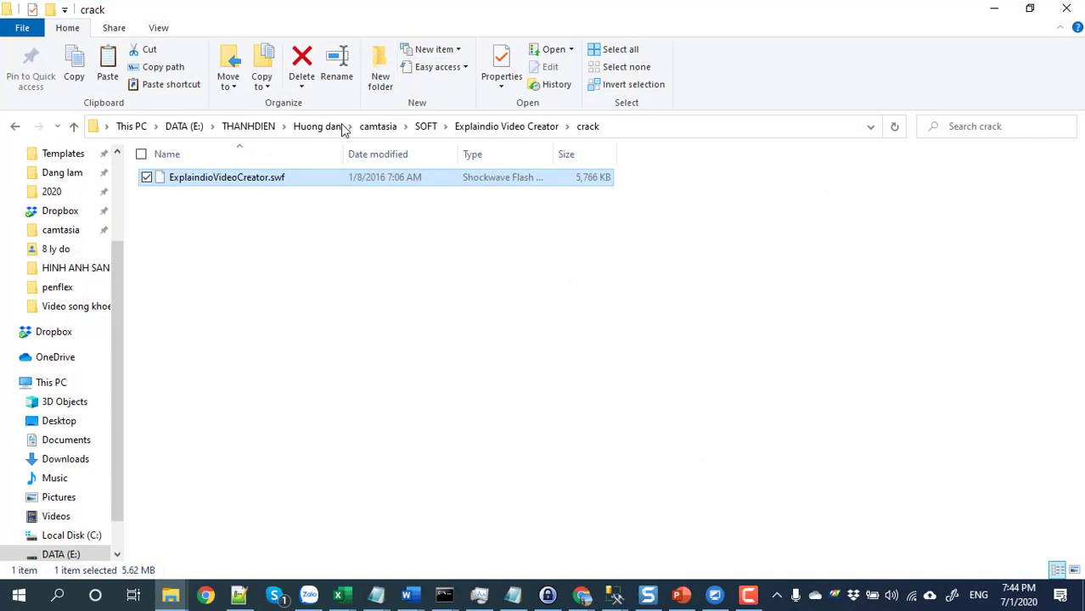
# Return to the Explaindio Video Creator folder, select the installer ExplaindioVideoCreator-Windows-v2109.exe, and minimize the folder window.
pyautogui.click(478, 129)
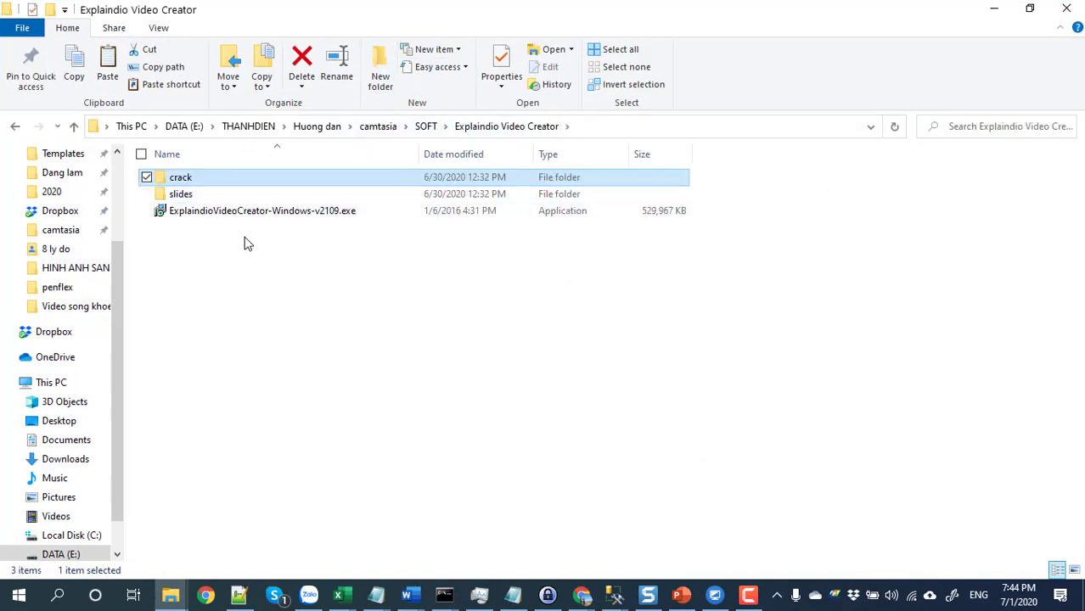
pyautogui.click(225, 212)
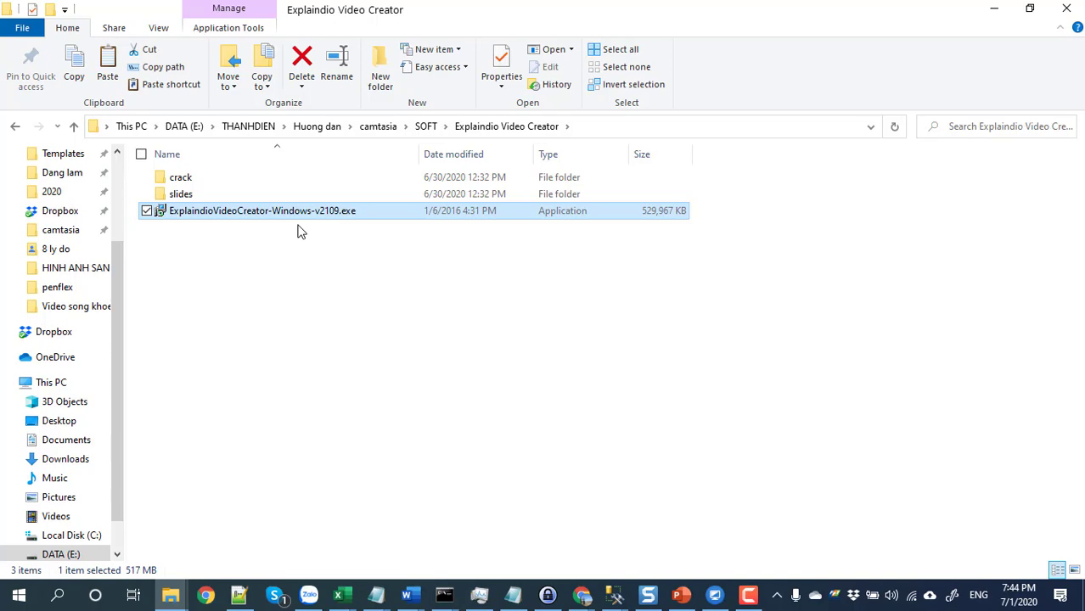
pyautogui.click(994, 9)
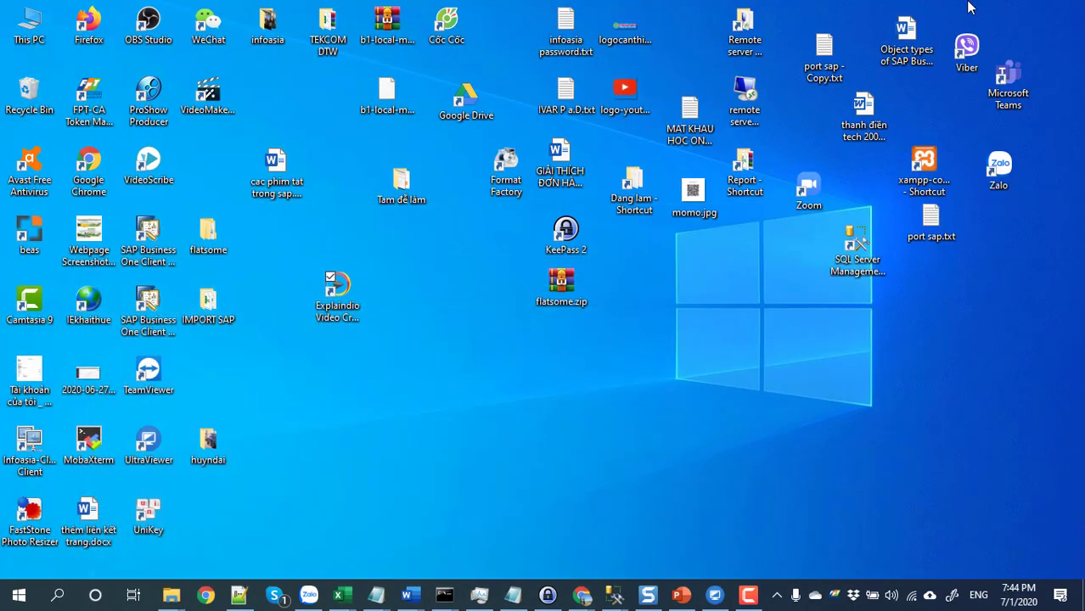
# Open the file location of the Explaindio Video Creator 2a desktop shortcut through its properties and select ExplaindioVideoCreator.swf there.
pyautogui.click(336, 316)
pyautogui.rightClick(336, 316)
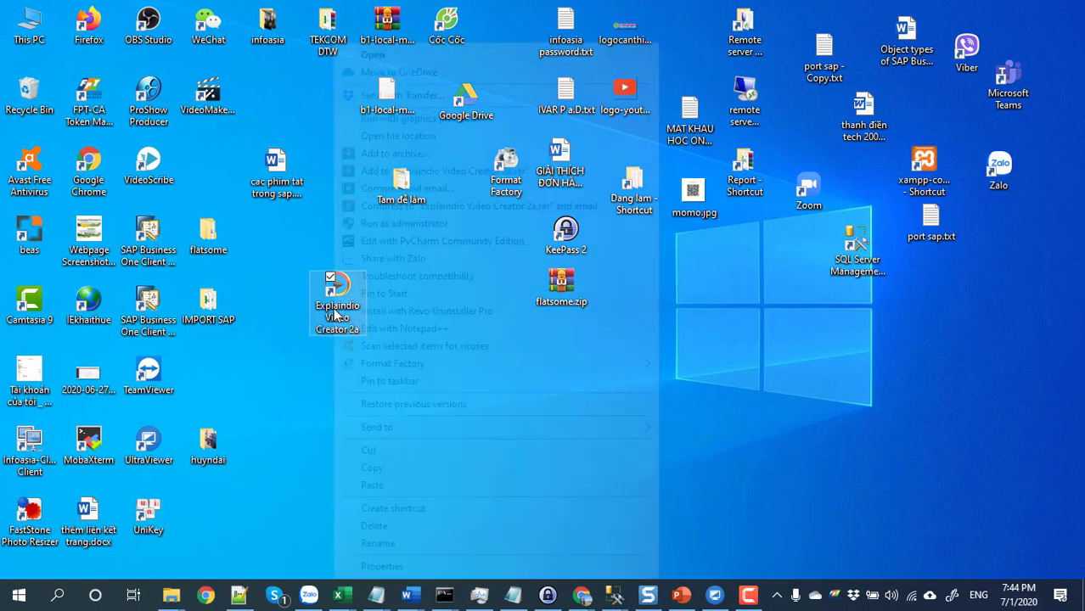
pyautogui.click(393, 567)
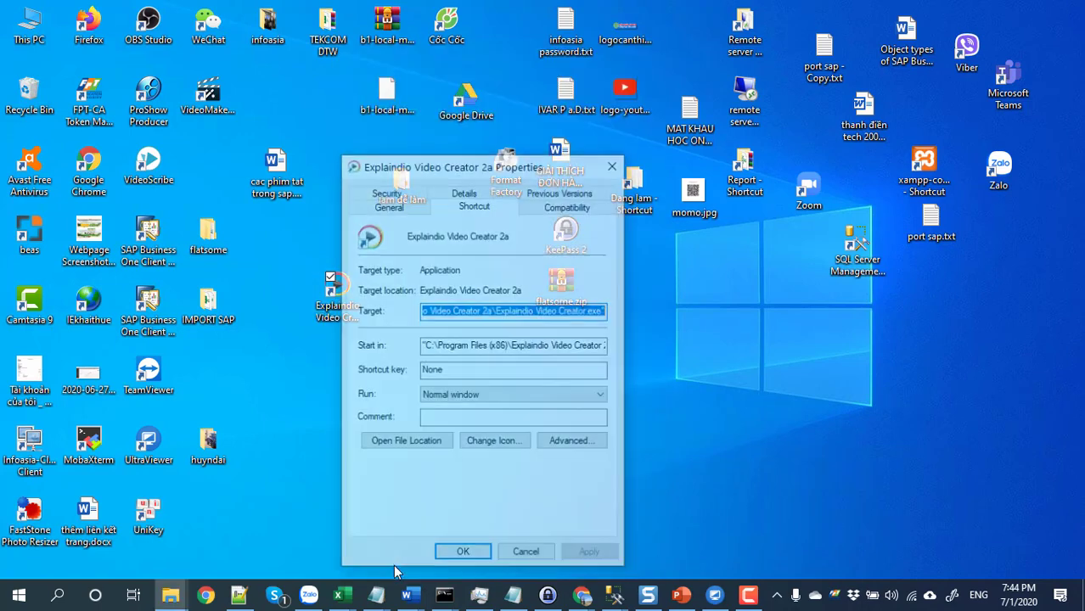
pyautogui.click(388, 446)
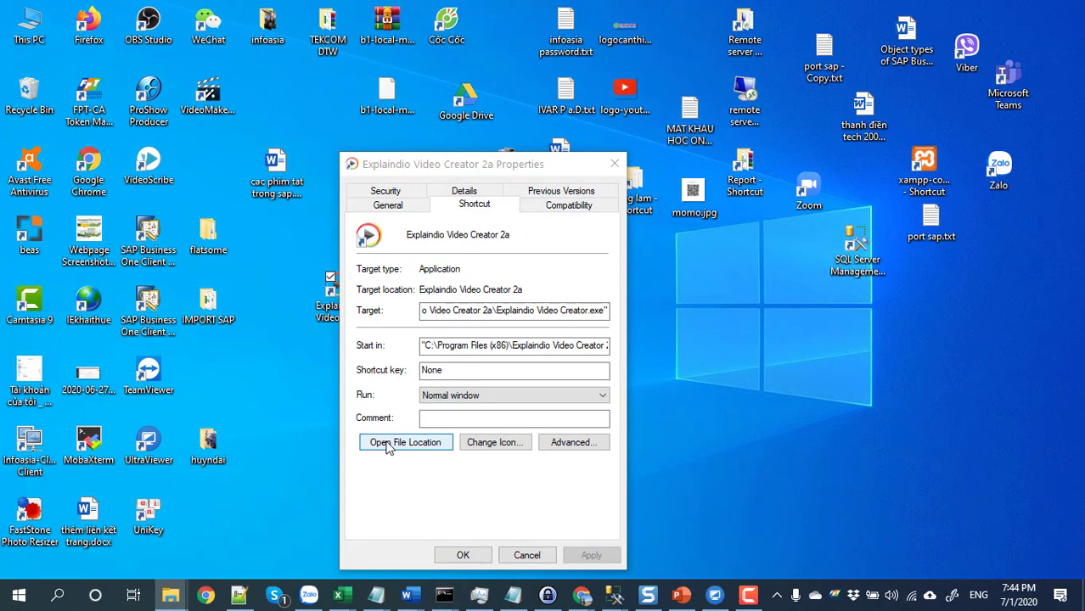
pyautogui.scroll(-2, 501, 339)
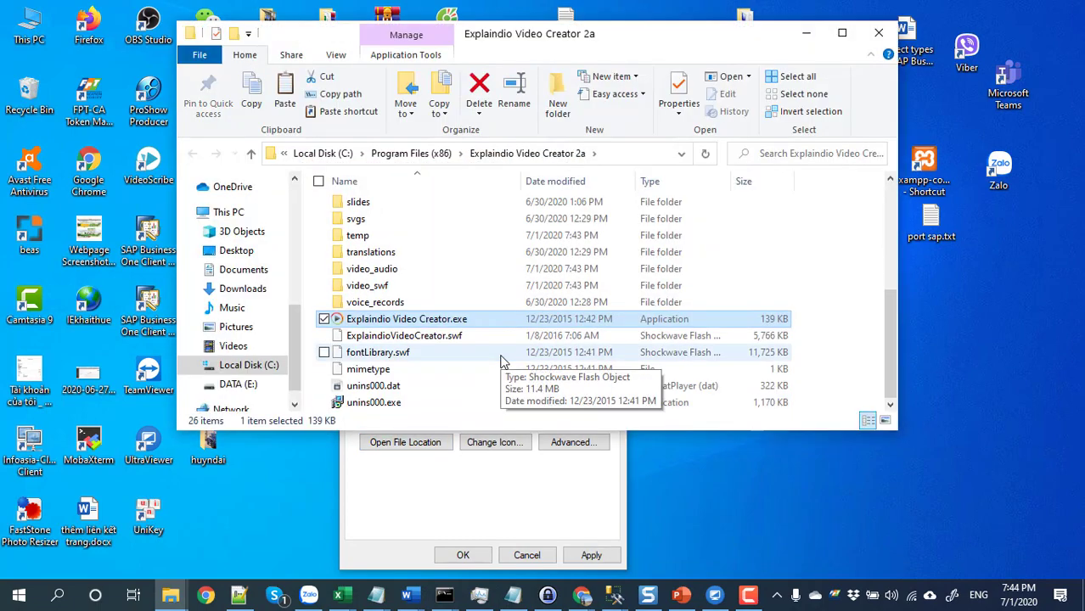
pyautogui.click(416, 339)
# Switch to the source Explaindio Video Creator folder, open its crack subfolder, and place that window beside the installation folder.
pyautogui.click(170, 594)
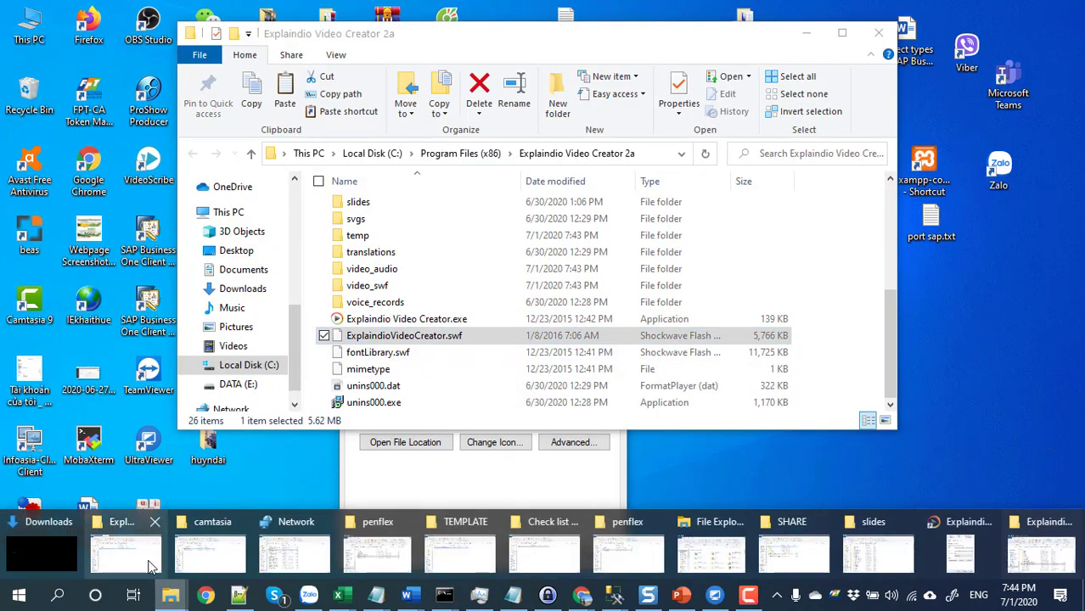
pyautogui.click(150, 566)
pyautogui.click(176, 180)
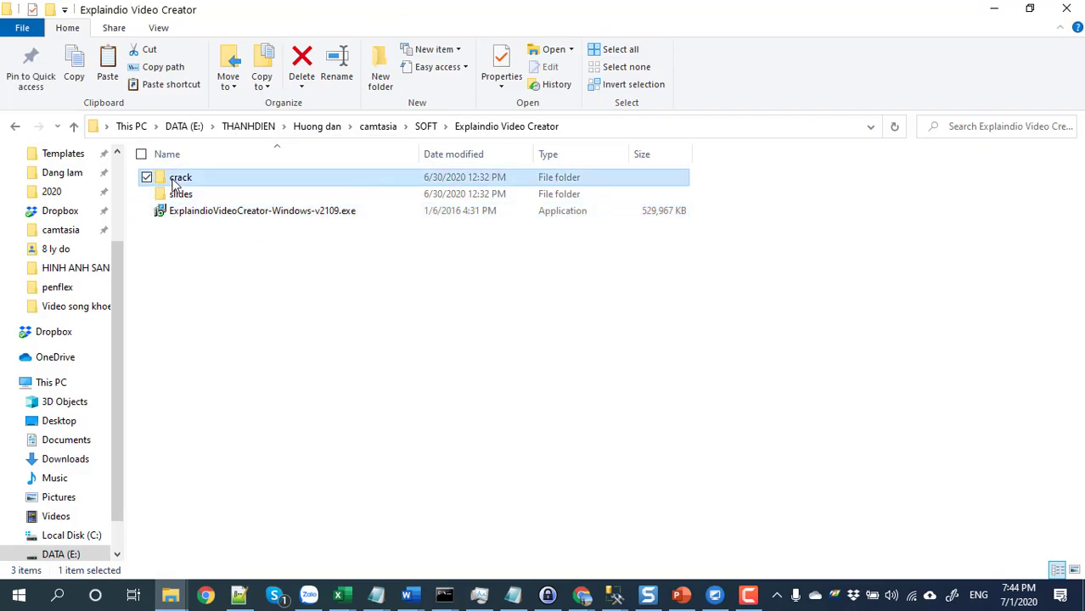
pyautogui.doubleClick(176, 180)
pyautogui.doubleClick(203, 180)
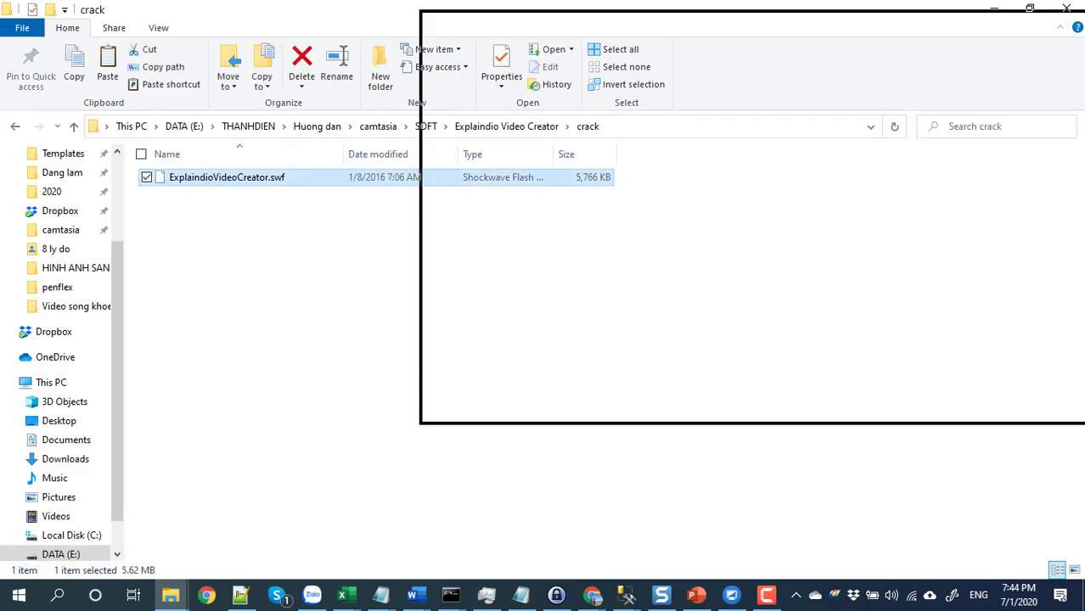
pyautogui.press('super+Right')
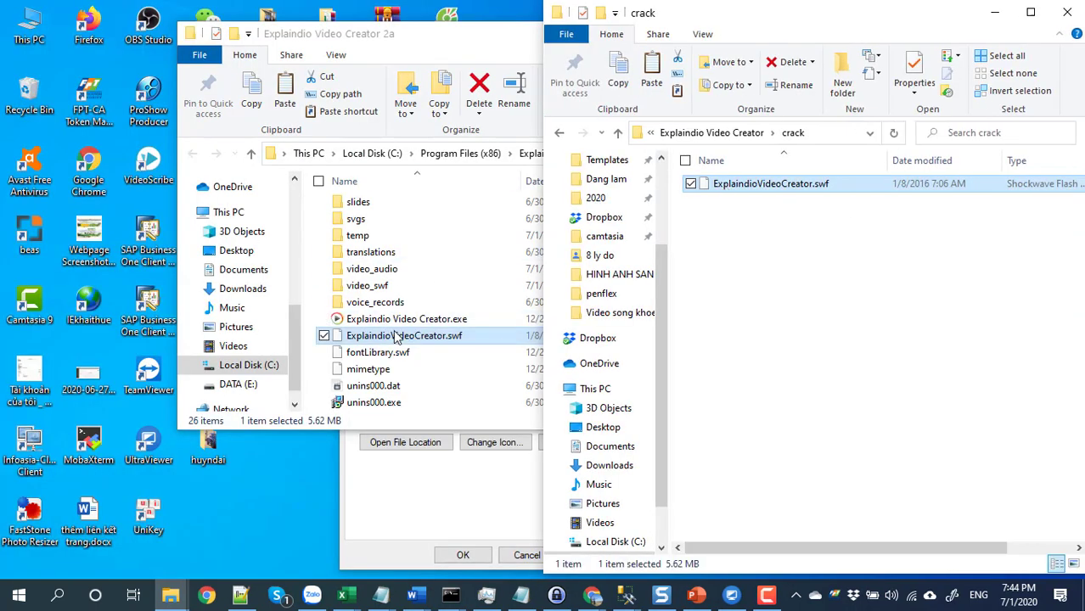
# Open the slides folder in the source Explaindio Video Creator folder and select all of its slide pack folders.
pyautogui.click(713, 133)
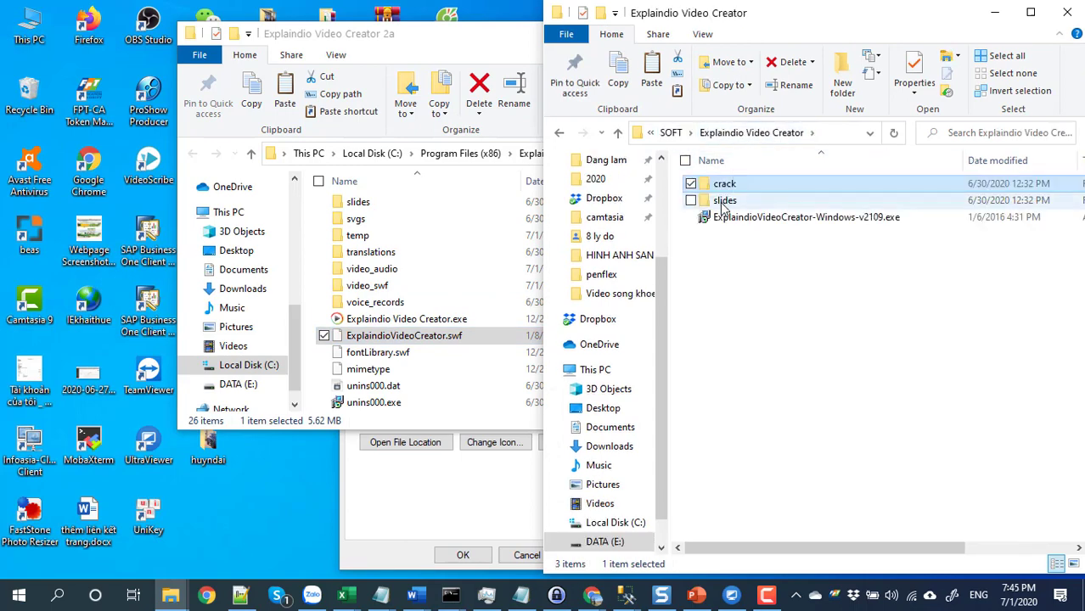
pyautogui.doubleClick(723, 201)
pyautogui.scroll(-10, 739, 318)
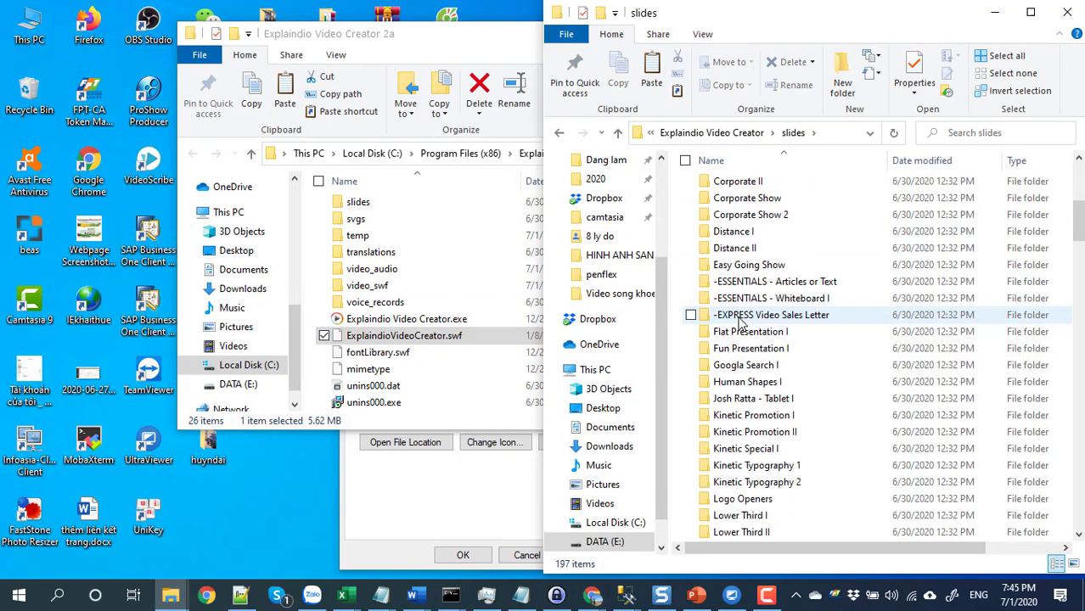
pyautogui.scroll(-2, 739, 321)
pyautogui.scroll(5, 739, 321)
pyautogui.hotkey('ctrl', 'a')
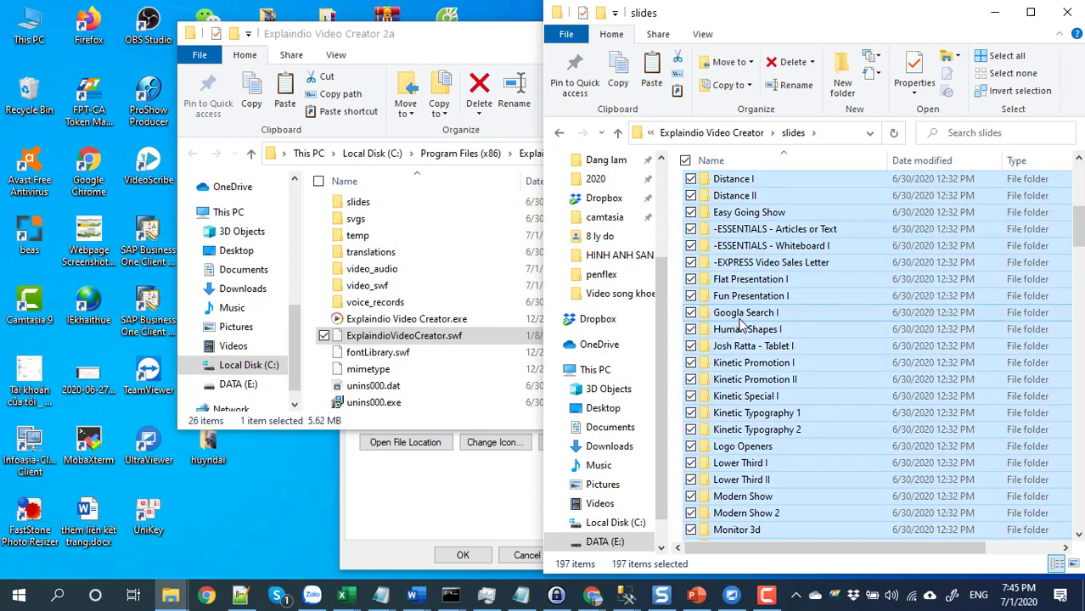
# Open the slides folder inside the Explaindio Video Creator 2a installation folder and look through its slide packs.
pyautogui.scroll(3, 407, 310)
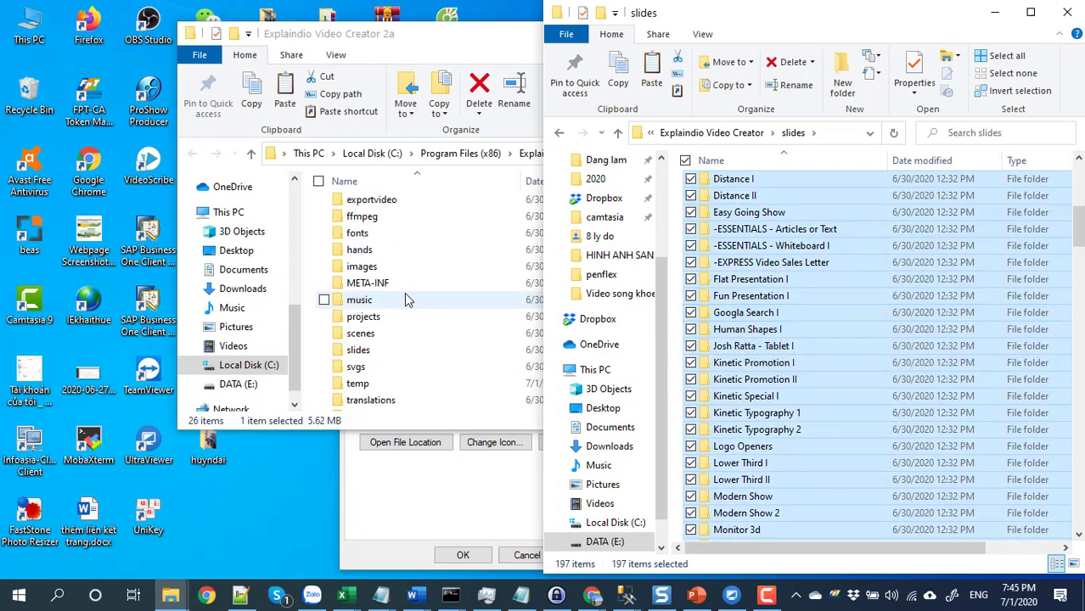
pyautogui.doubleClick(358, 351)
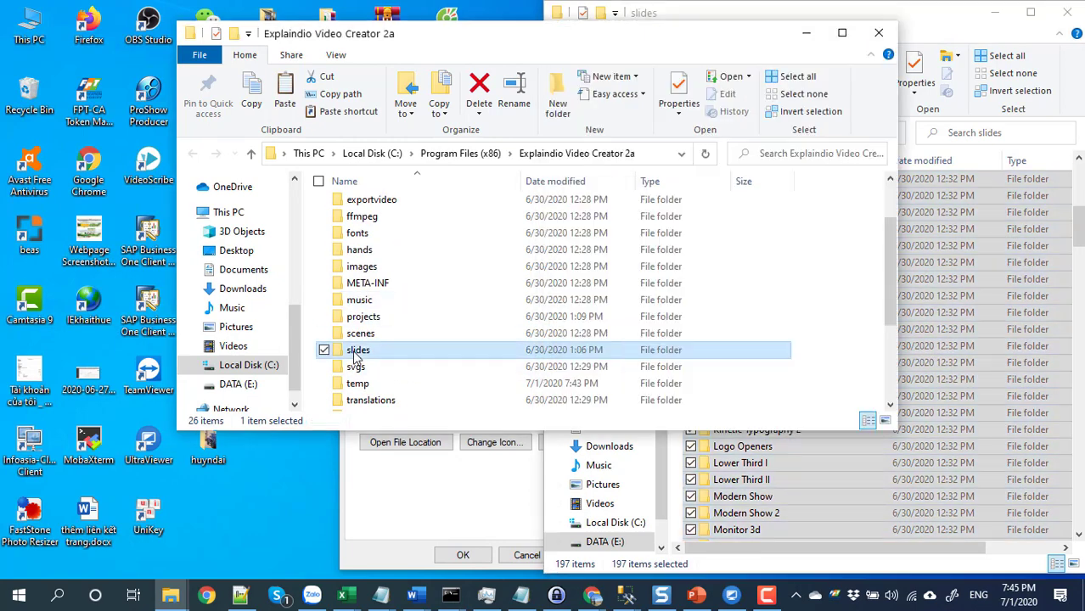
pyautogui.scroll(-15, 620, 280)
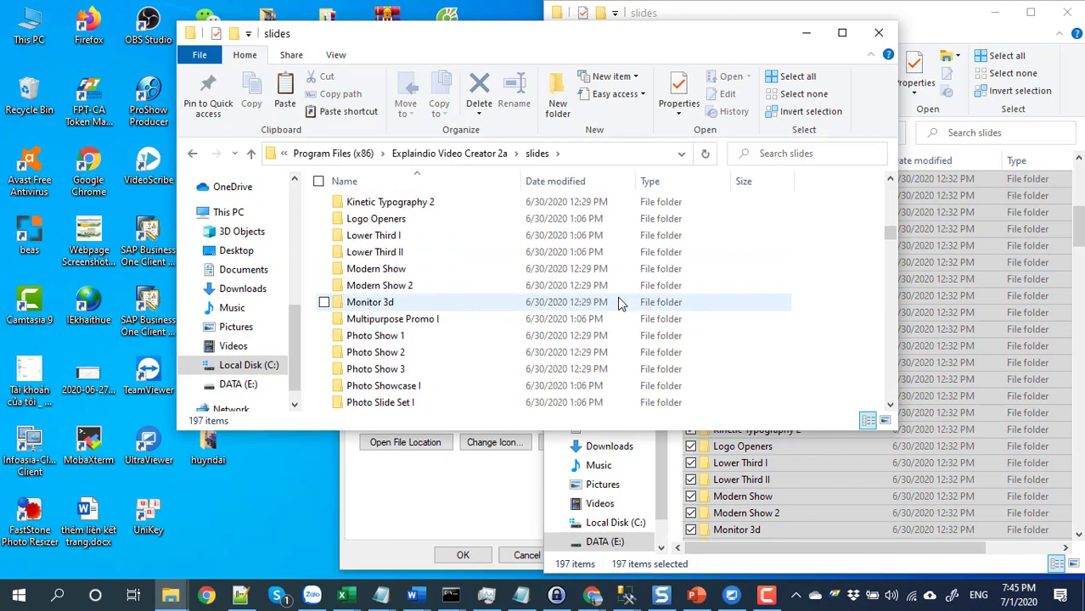
# Close both slides folder windows and the shortcut's properties dialog.
pyautogui.click(878, 33)
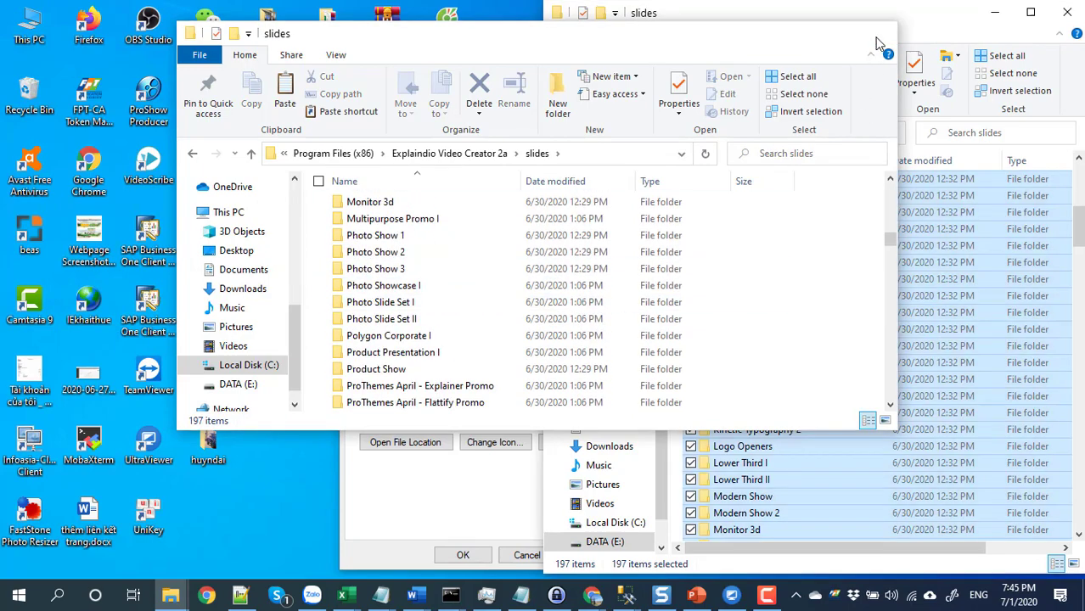
pyautogui.click(1066, 13)
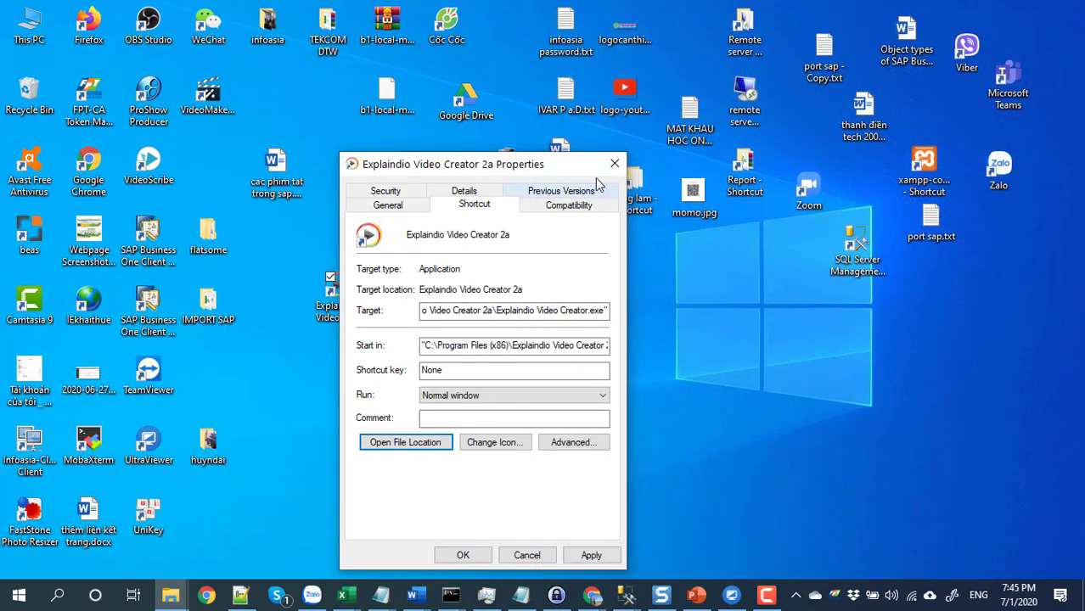
pyautogui.click(617, 164)
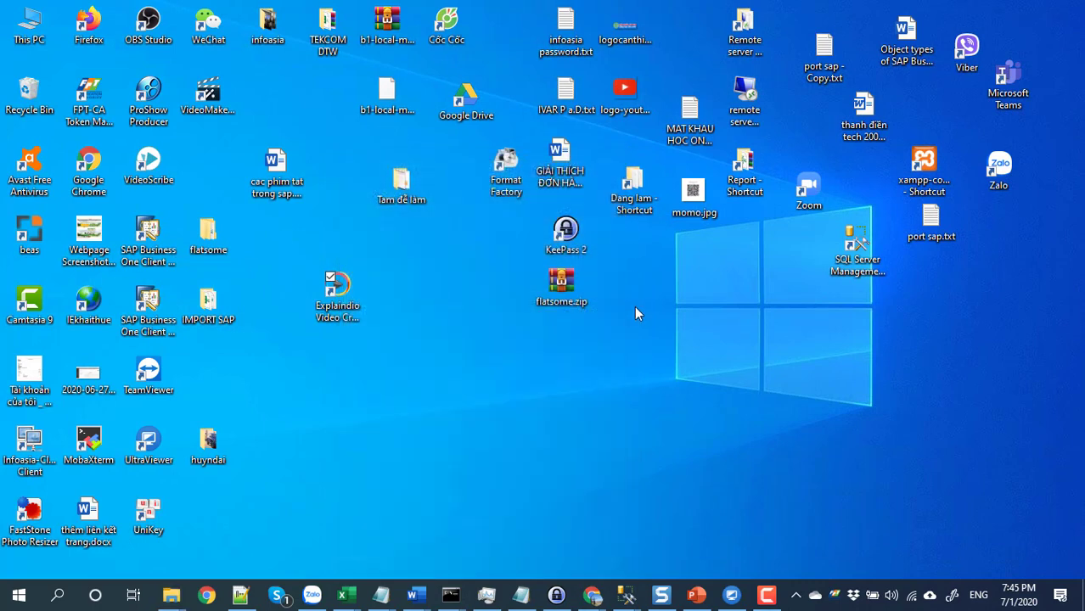
# Launch Explaindio Video Creator 2a from the desktop and start it in Video Creation Mode.
pyautogui.click(349, 321)
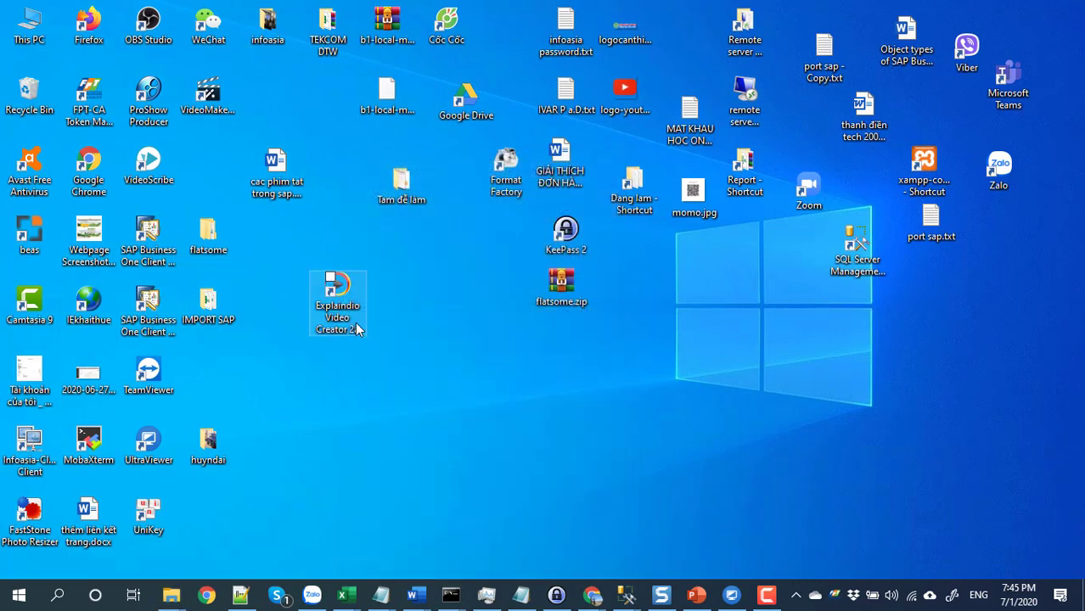
pyautogui.doubleClick(358, 307)
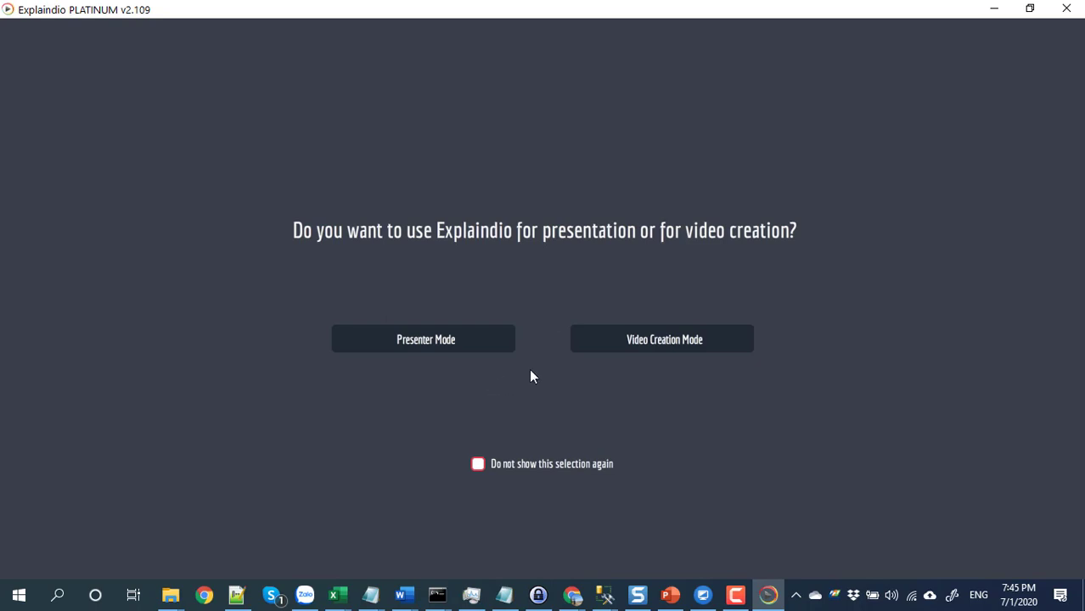
pyautogui.click(679, 347)
pyautogui.click(838, 508)
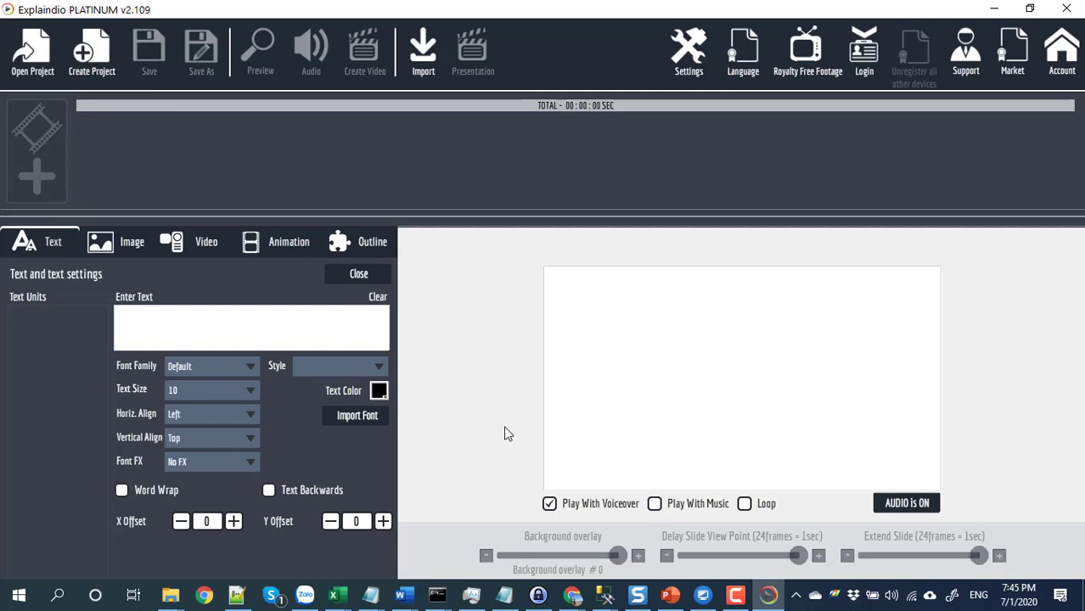
# Create a new project named 20dm60.
pyautogui.click(96, 75)
pyautogui.click(507, 288)
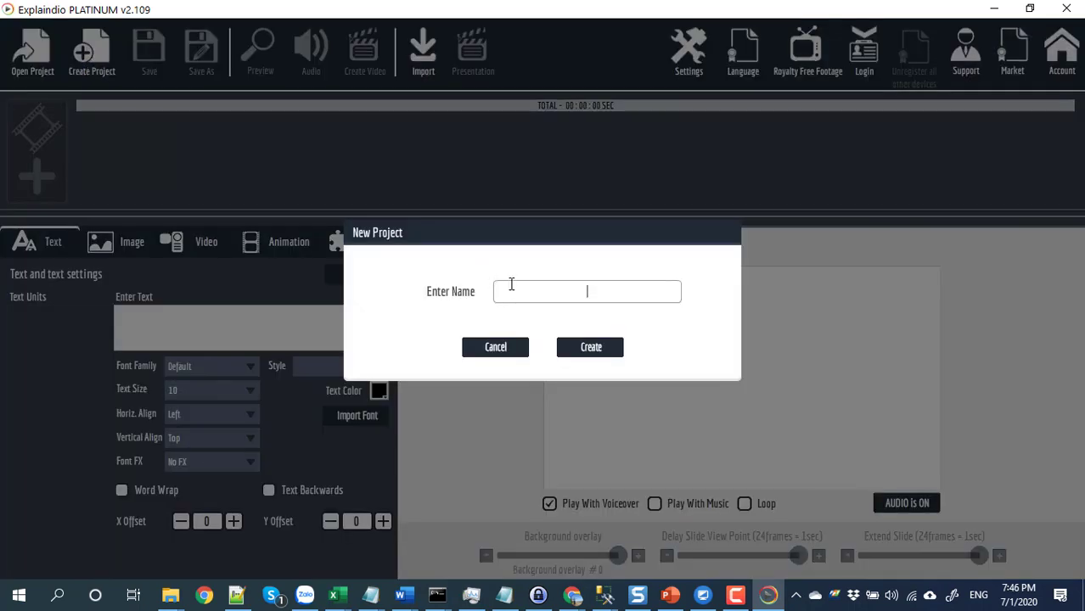
pyautogui.write('20dm')
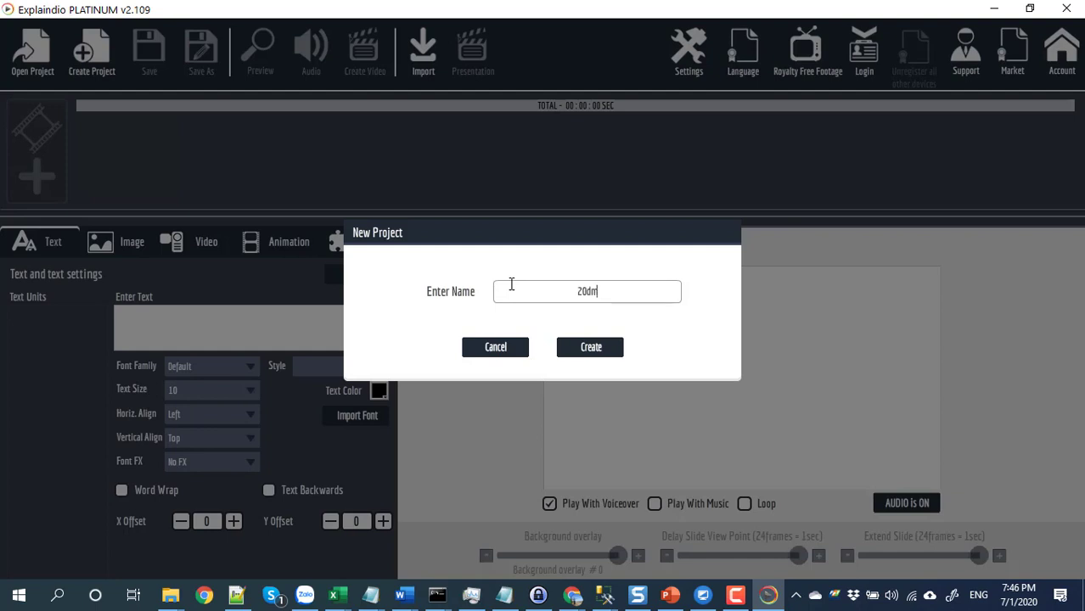
pyautogui.write('60')
pyautogui.click(589, 347)
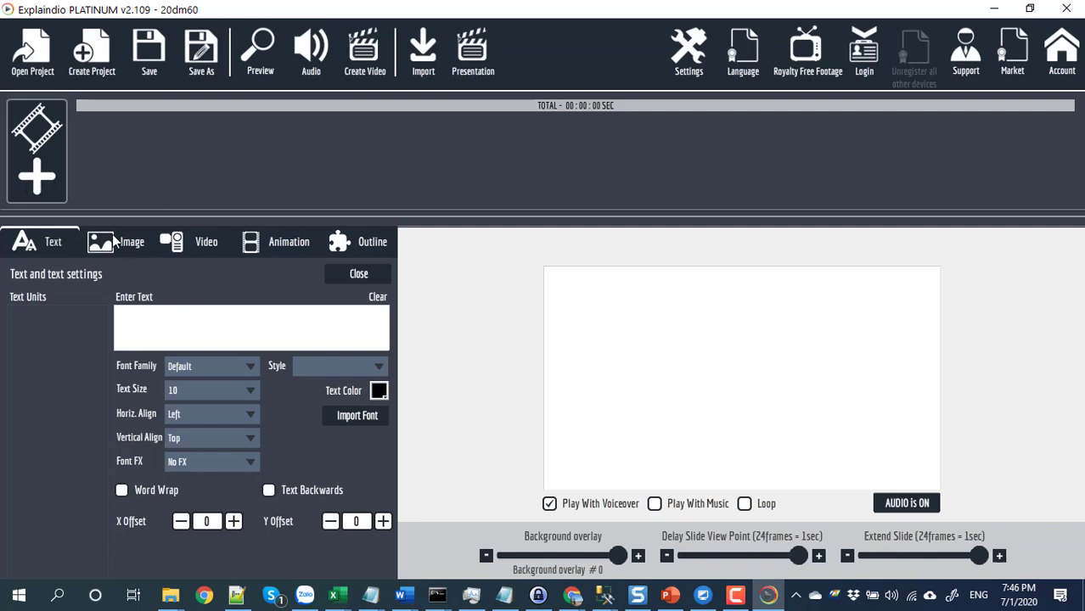
# Try to add a scene from the personal library.
pyautogui.click(45, 188)
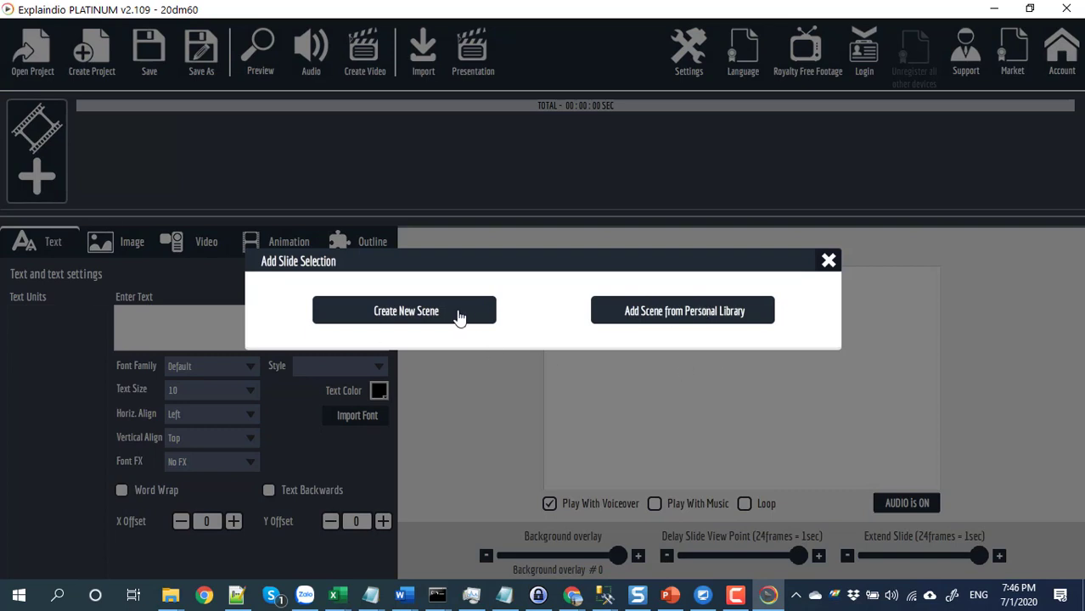
pyautogui.click(649, 317)
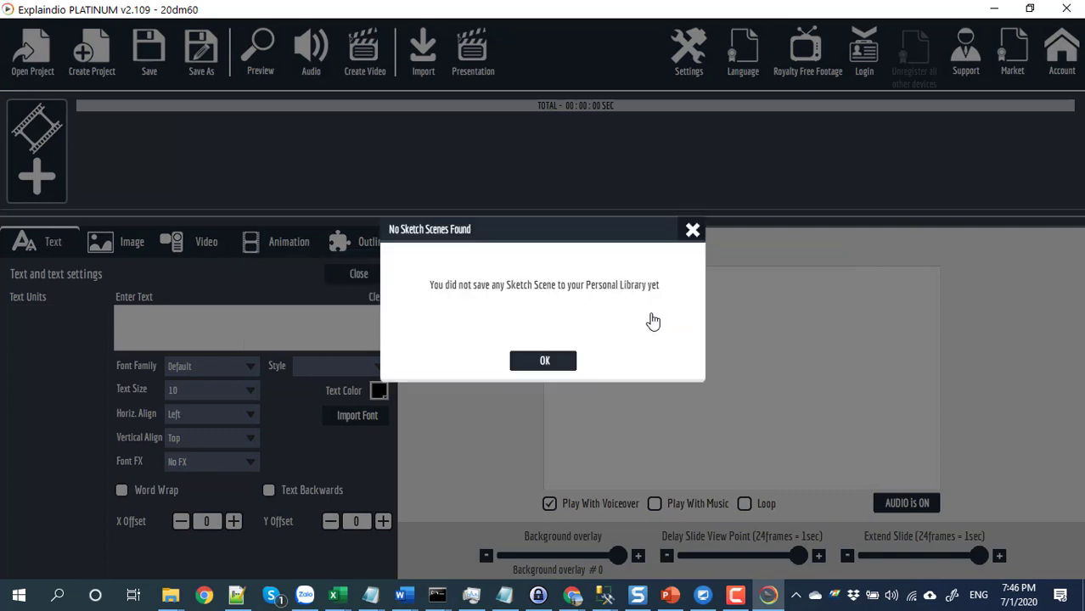
pyautogui.click(545, 362)
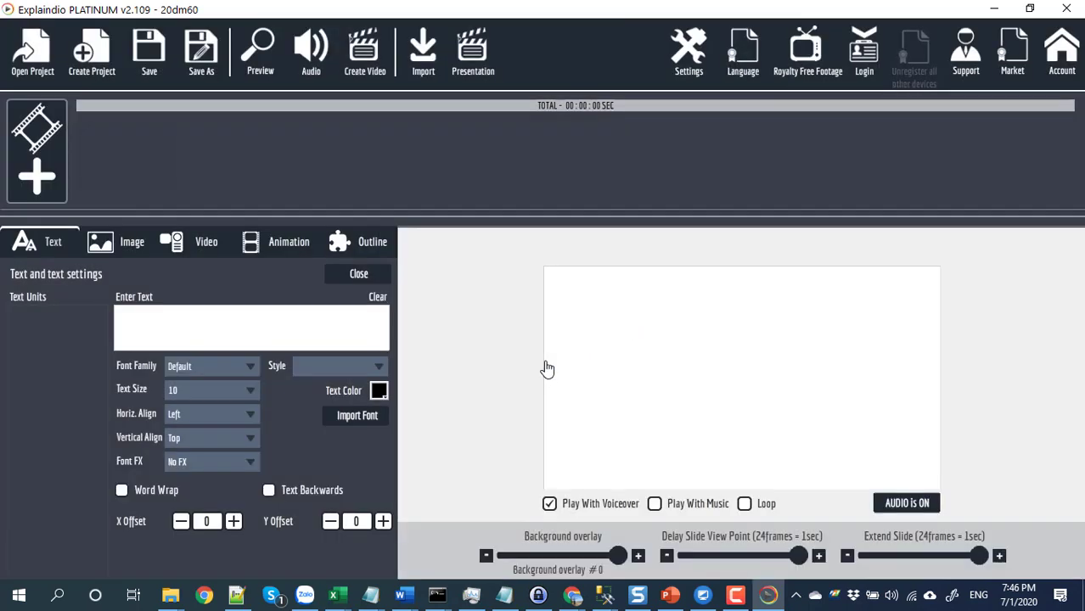
# Create a new scene in the project and open the Explaindio slide selection for its canvas.
pyautogui.click(46, 180)
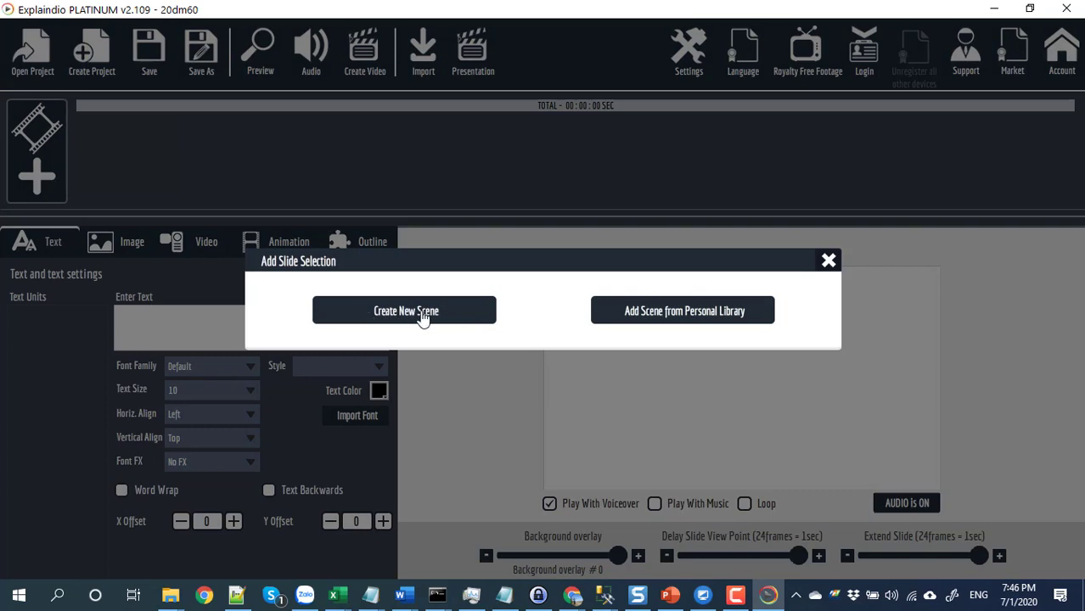
pyautogui.click(406, 311)
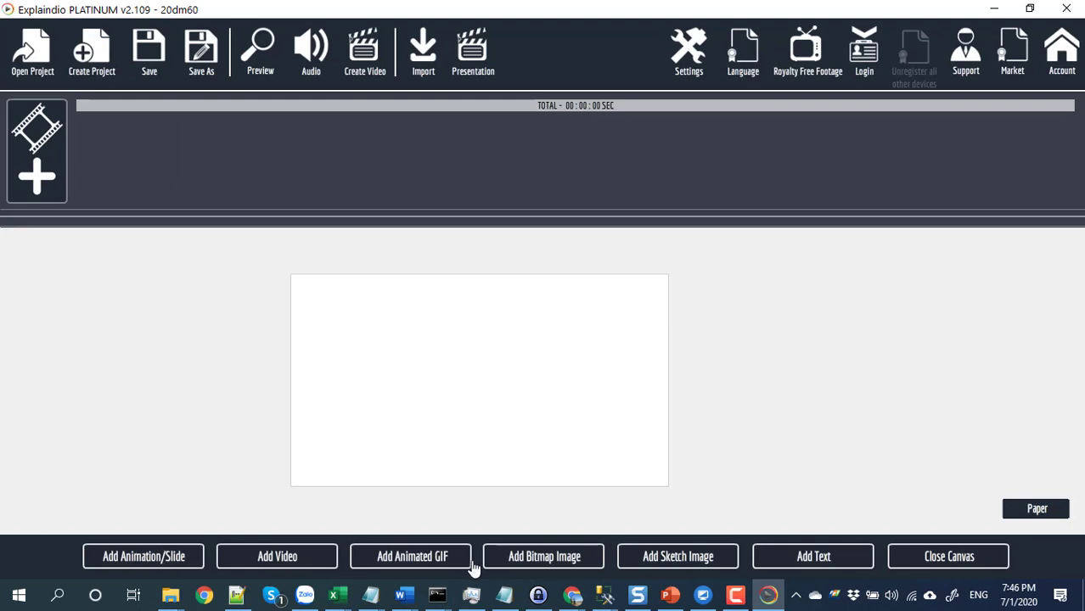
pyautogui.click(120, 562)
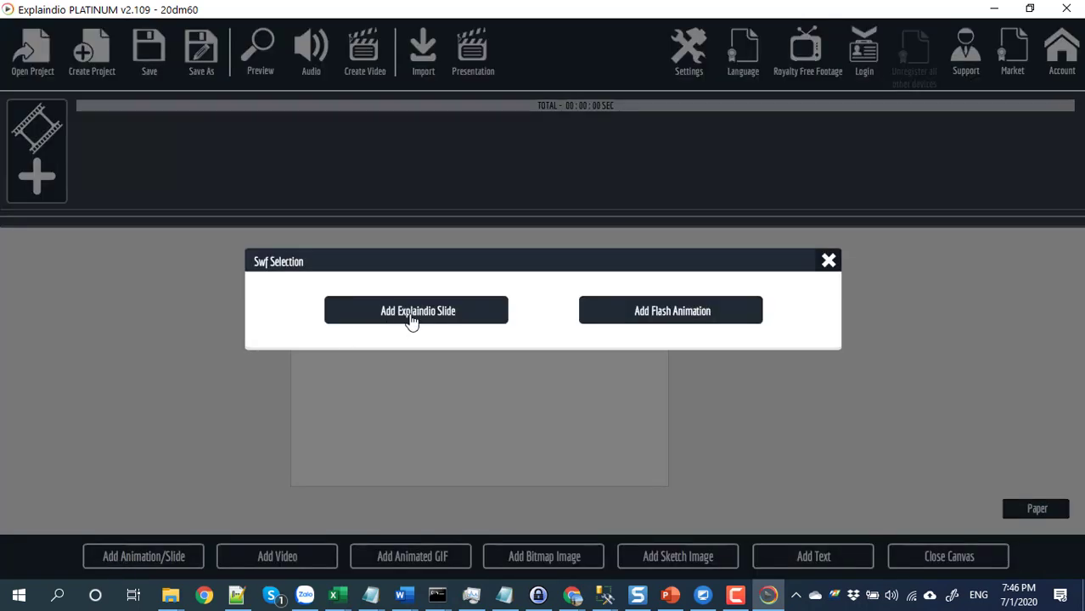
pyautogui.click(443, 314)
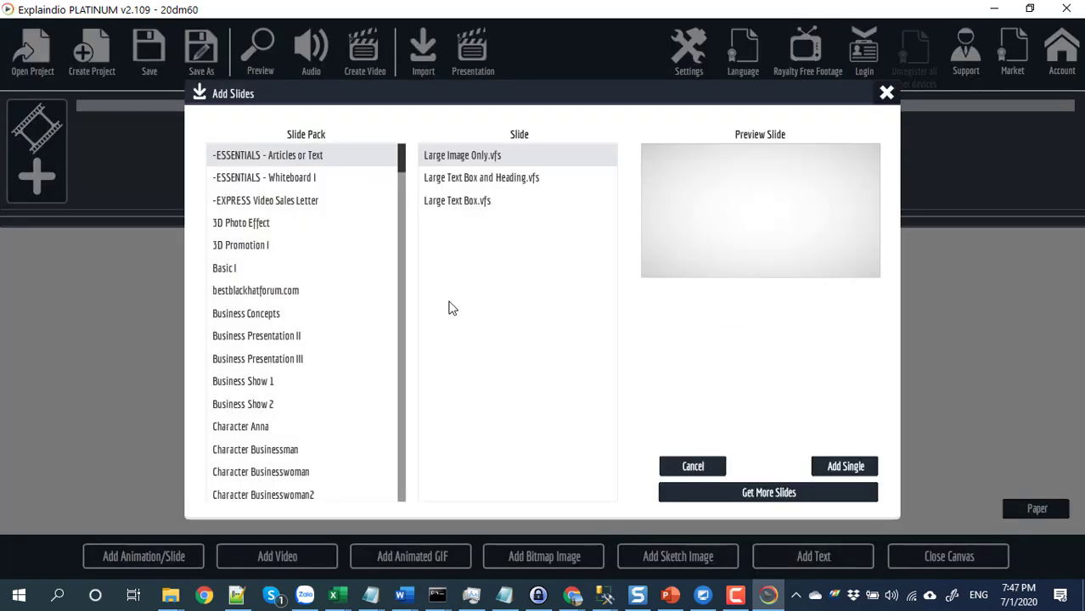
# Browse the available slide packs and open ProThemes February - Real Estate Promotion.
pyautogui.click(253, 244)
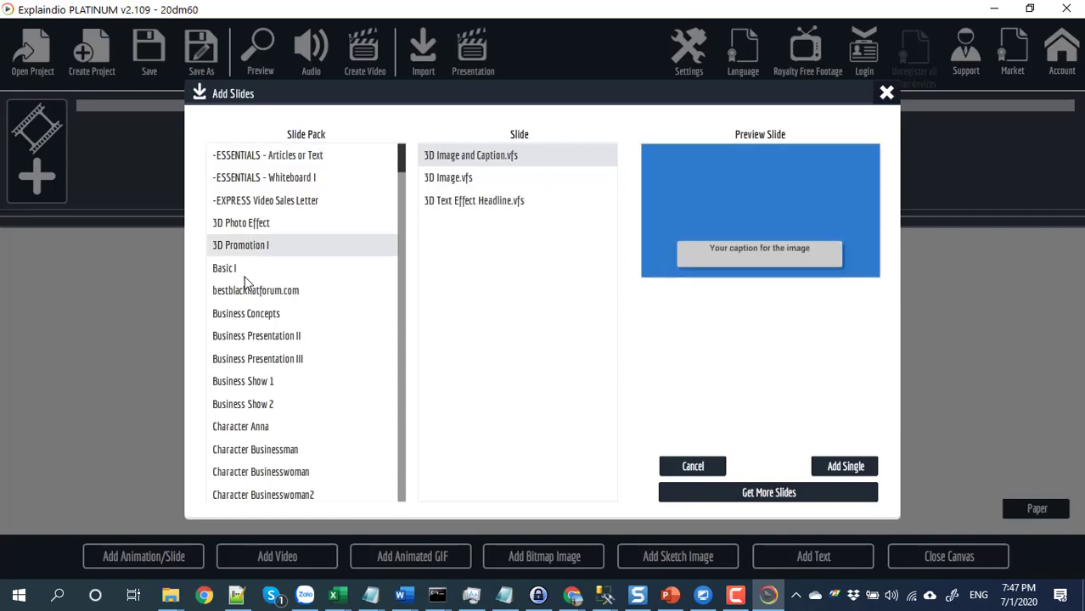
pyautogui.click(232, 338)
pyautogui.click(236, 382)
pyautogui.scroll(-10, 238, 399)
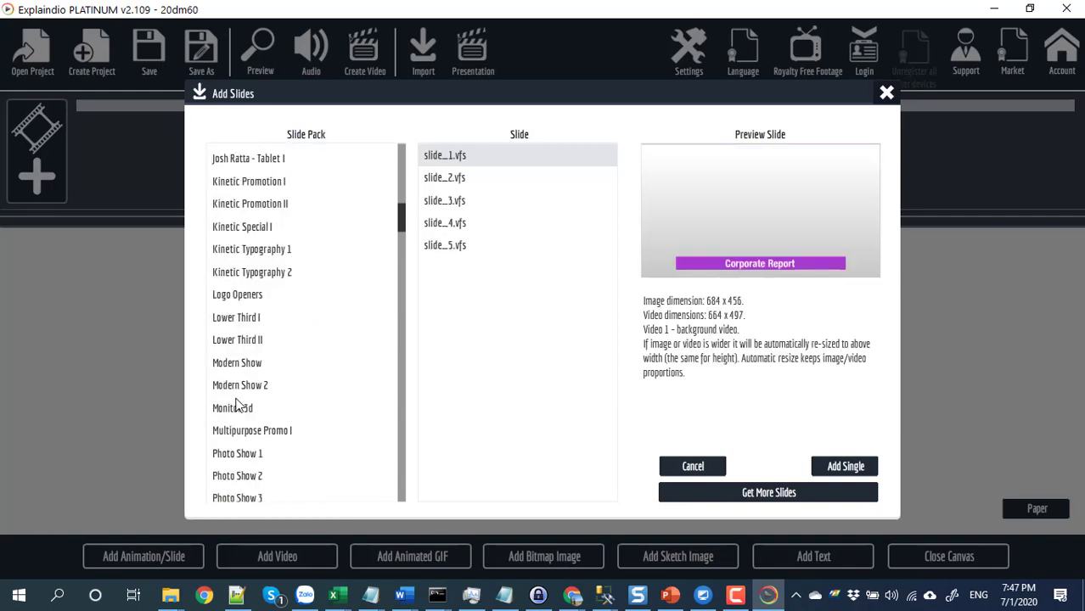
pyautogui.scroll(-2, 237, 405)
pyautogui.click(252, 253)
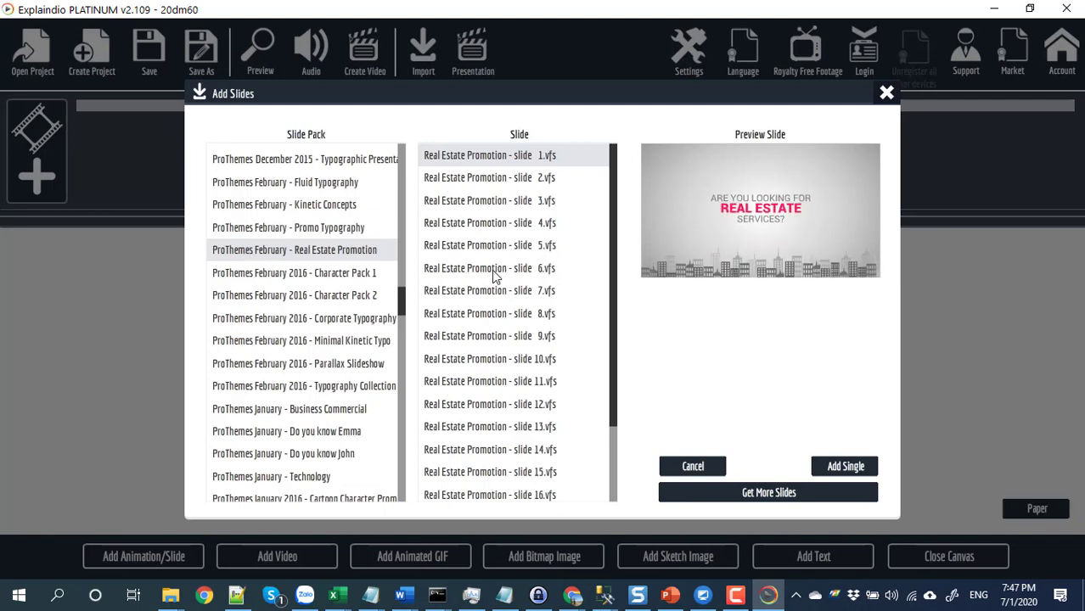
# Preview several slides of the Real Estate Promotion pack, from slide 1 through slide 14.
pyautogui.click(507, 178)
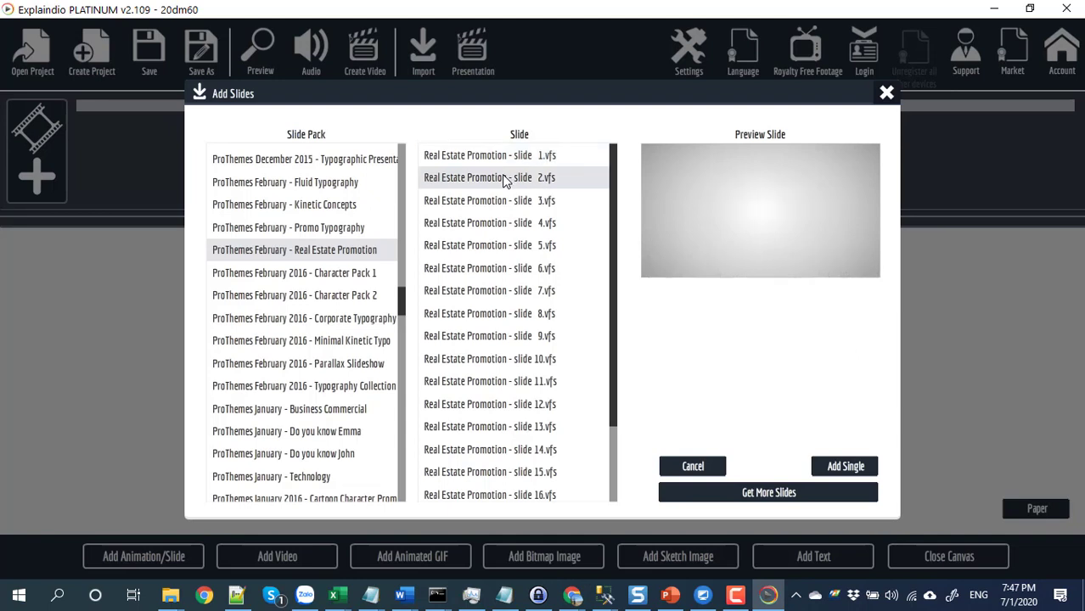
pyautogui.click(505, 157)
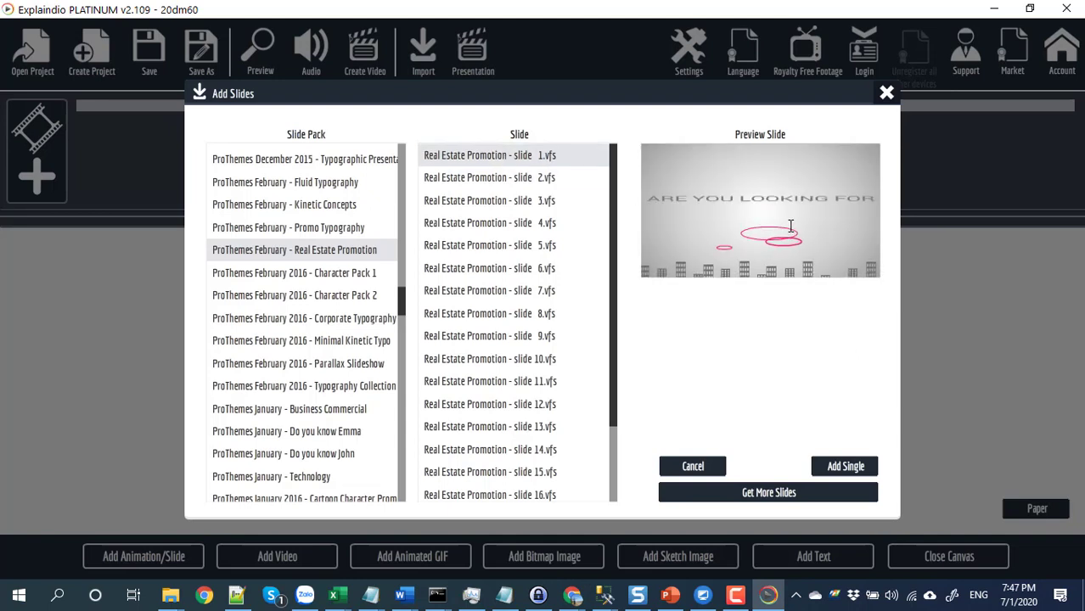
pyautogui.click(552, 178)
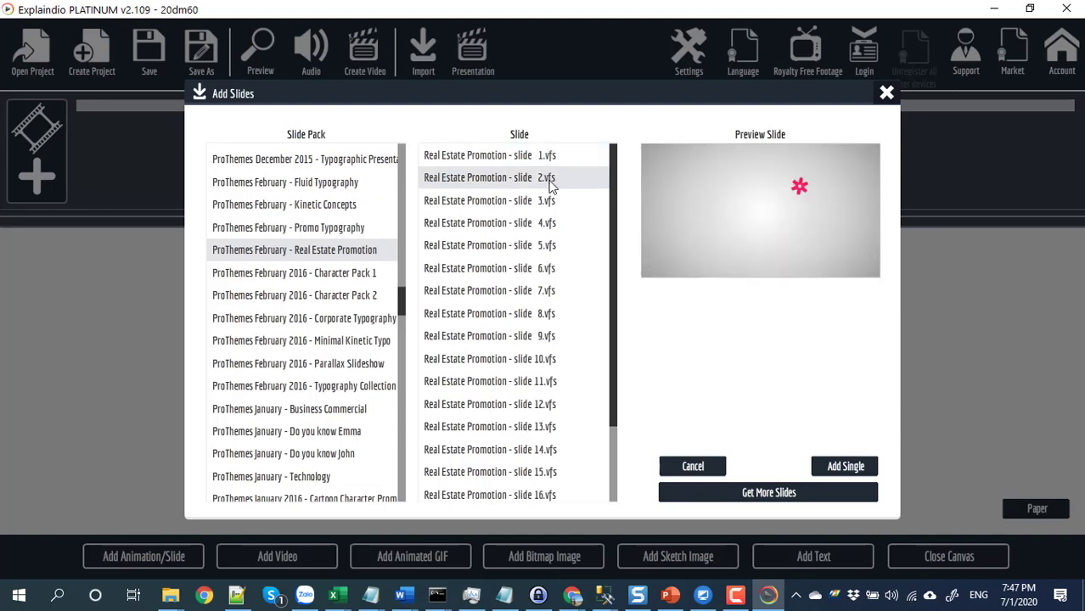
pyautogui.click(540, 201)
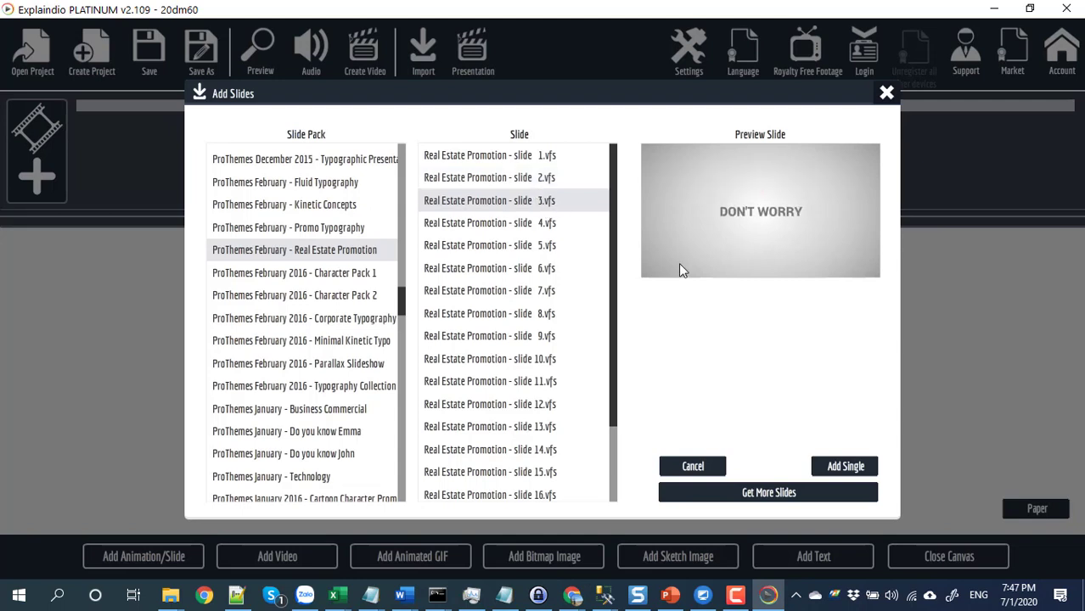
pyautogui.click(485, 246)
pyautogui.click(489, 313)
pyautogui.click(494, 336)
pyautogui.click(496, 381)
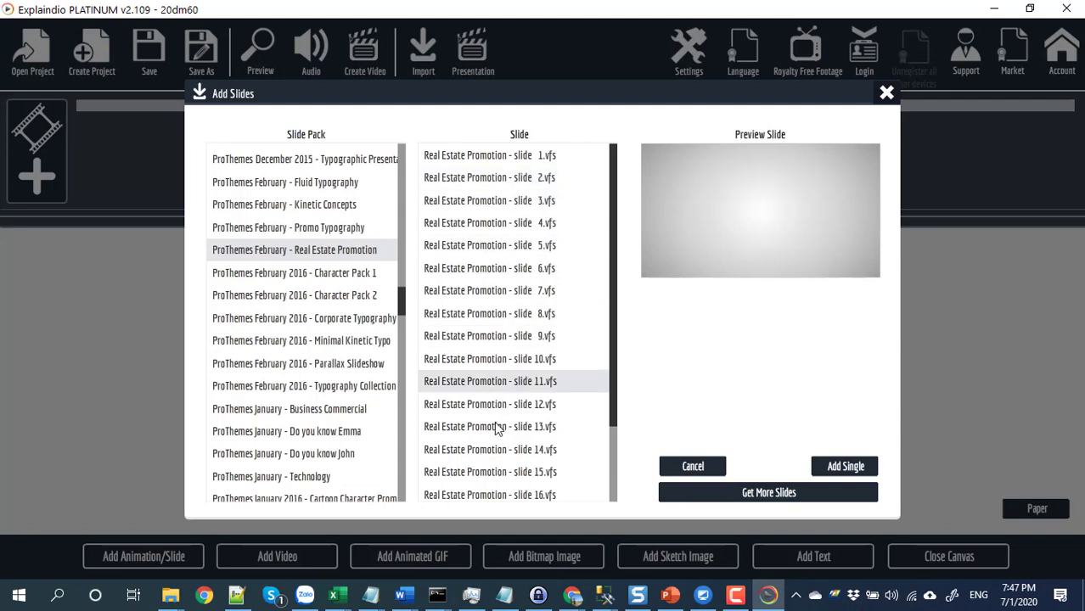
pyautogui.click(497, 427)
pyautogui.click(490, 451)
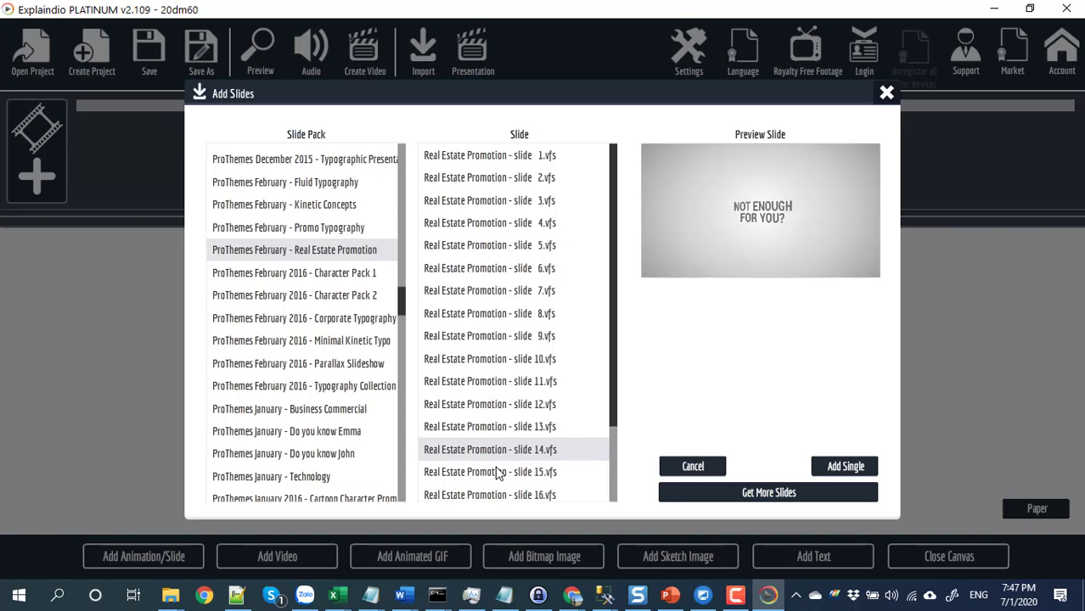
# Preview the first slide of the ProThemes July 2015 - Hand Explainer pack.
pyautogui.scroll(-4, 306, 388)
pyautogui.scroll(-2, 306, 388)
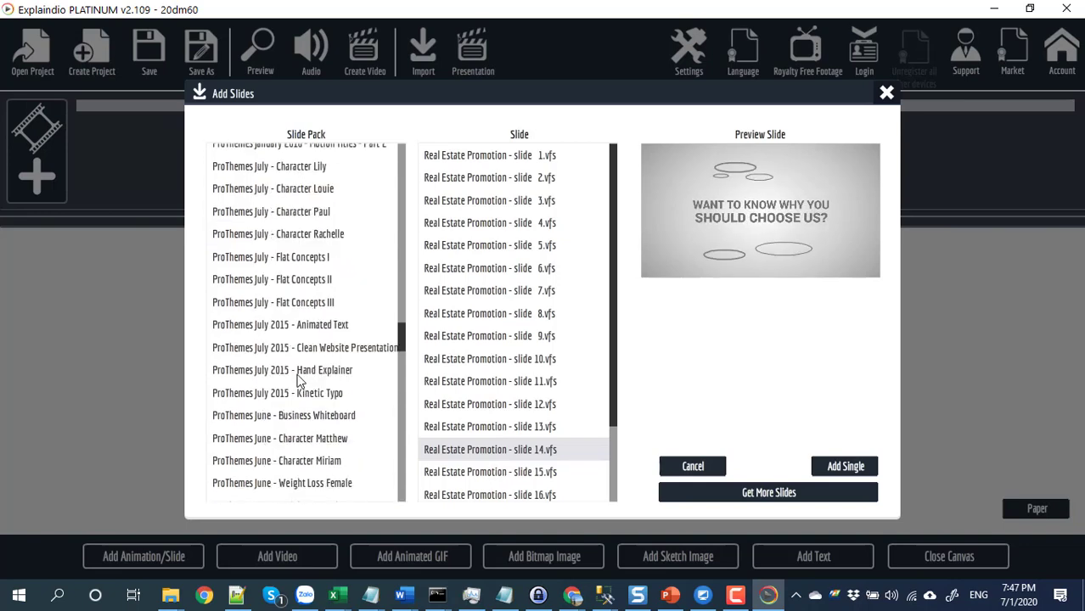
pyautogui.click(307, 371)
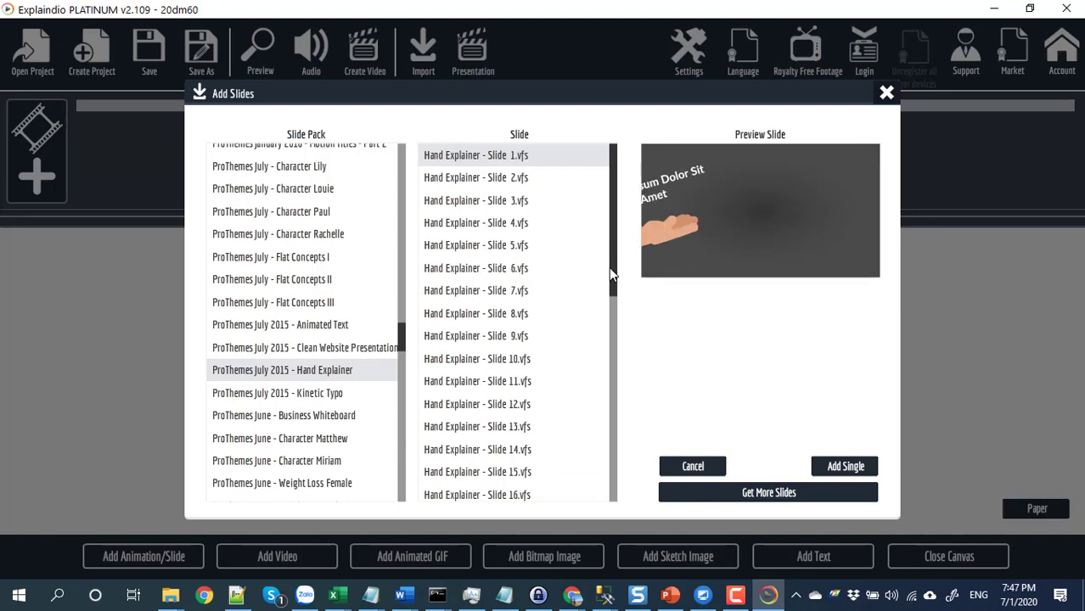
# Preview slides of the VMFX Anniversary - Meet Emma pack and close the slide selection without adding one.
pyautogui.scroll(-20, 339, 357)
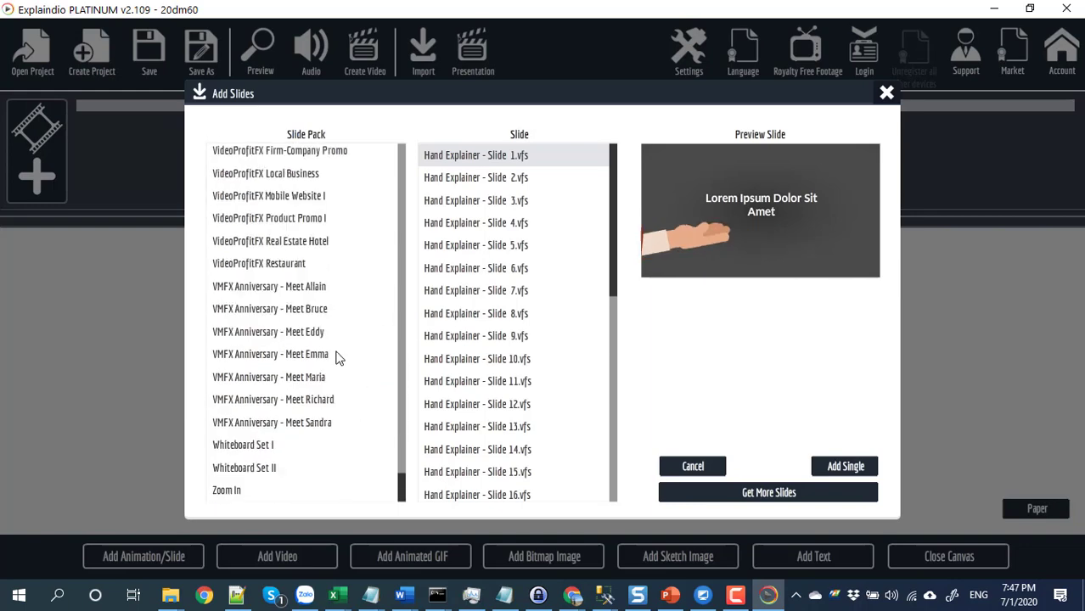
pyautogui.click(245, 357)
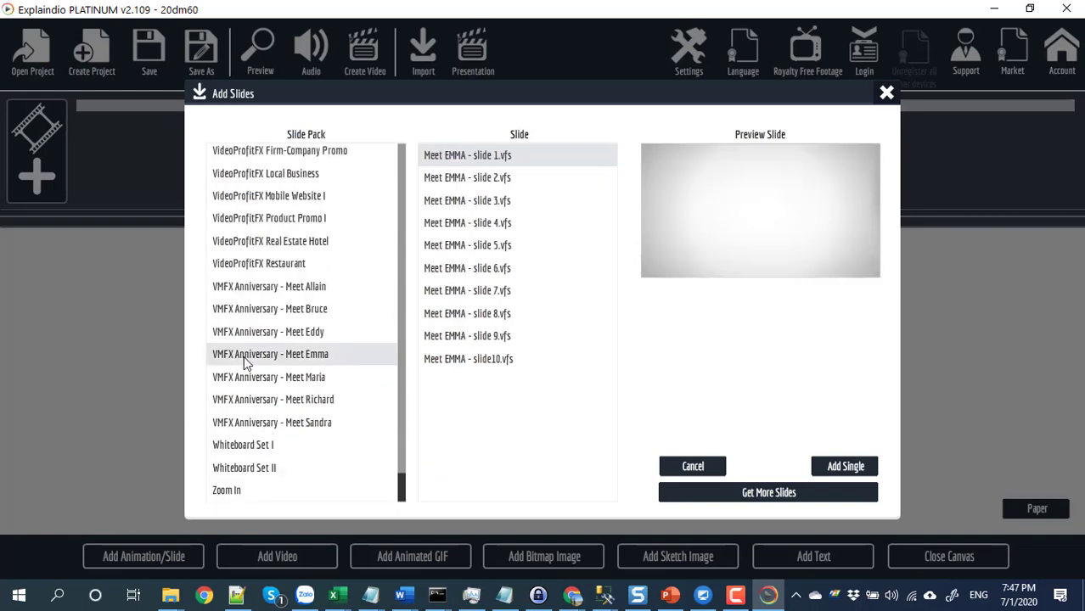
pyautogui.click(458, 178)
pyautogui.click(463, 222)
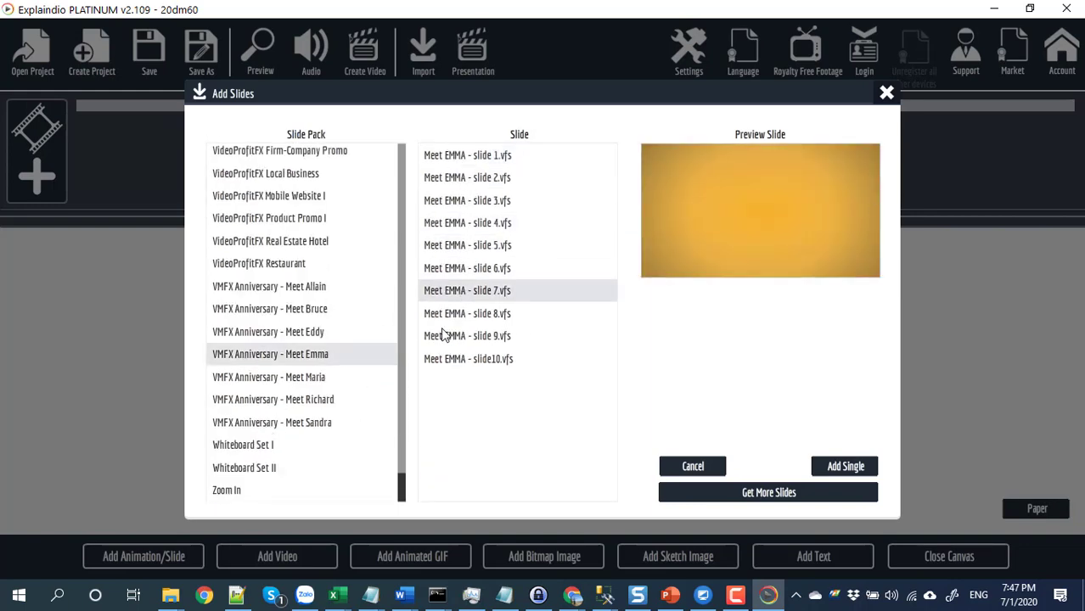
pyautogui.click(457, 155)
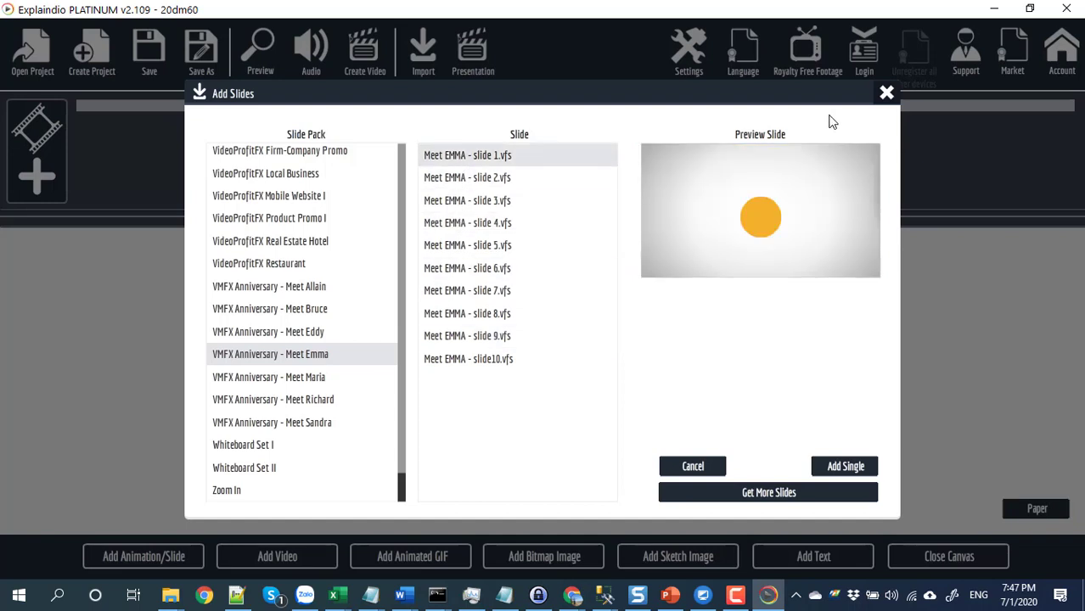
pyautogui.click(886, 92)
# View the local library of free video footage for the canvas and close it without adding a video.
pyautogui.click(277, 559)
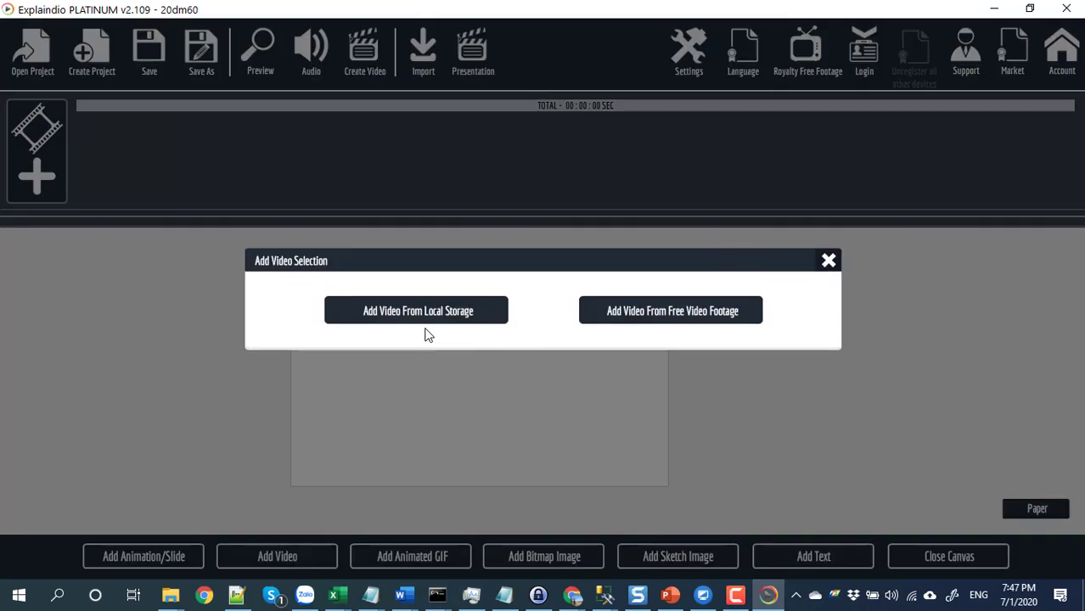
pyautogui.click(626, 314)
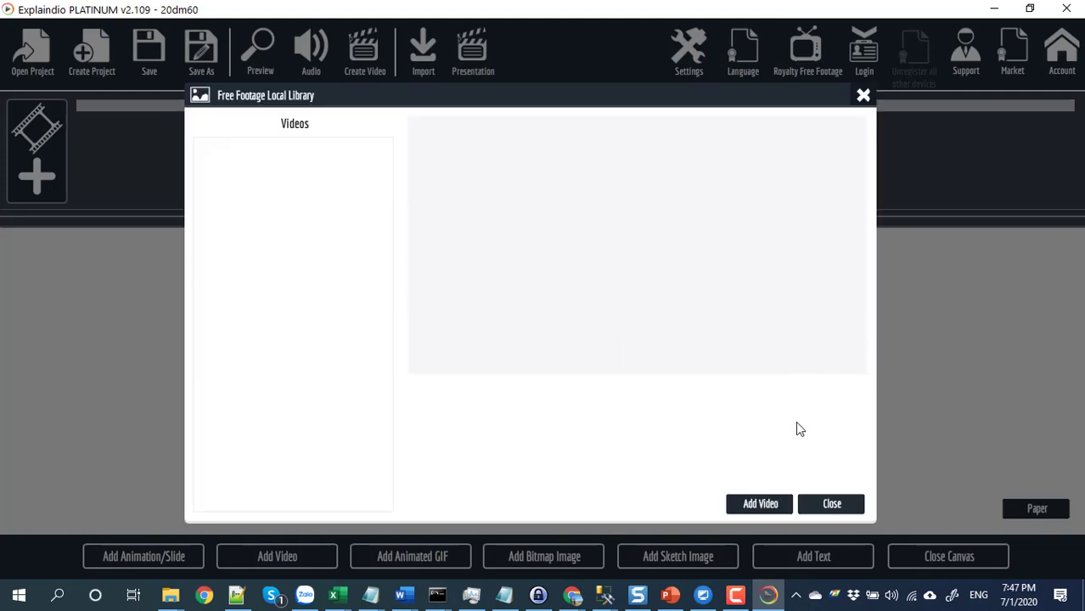
pyautogui.click(860, 100)
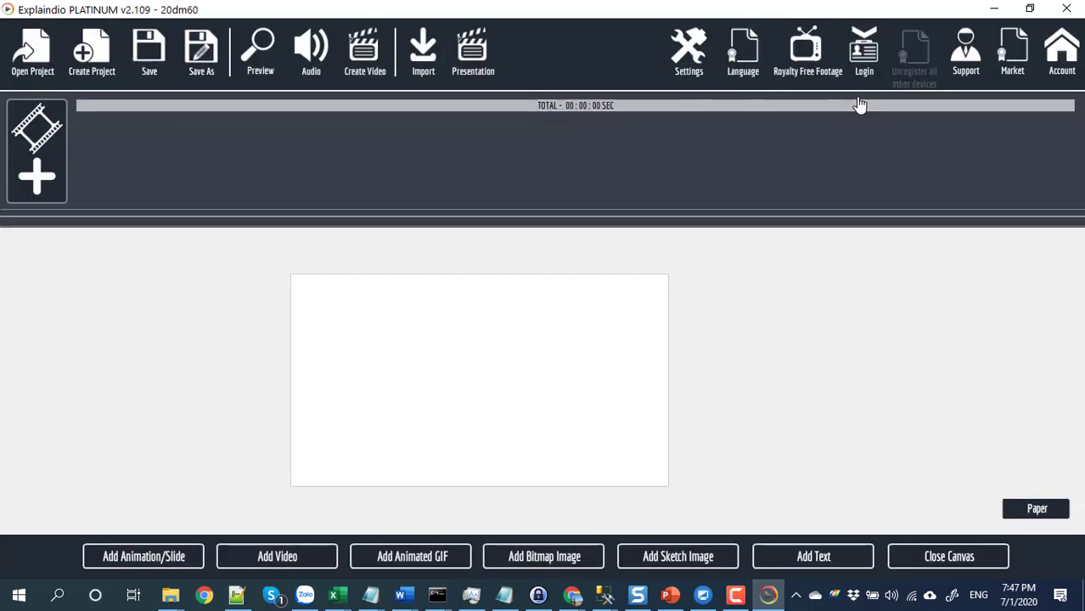
# View the import dialogs for an animated GIF and a bitmap image, closing each without choosing a file.
pyautogui.click(409, 560)
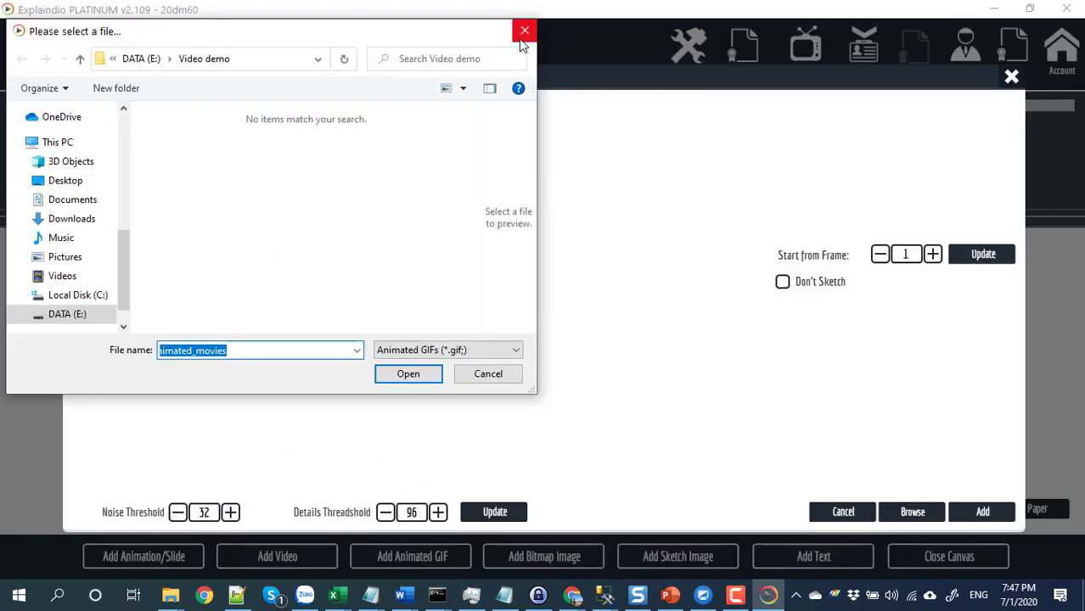
pyautogui.click(526, 26)
pyautogui.click(1010, 77)
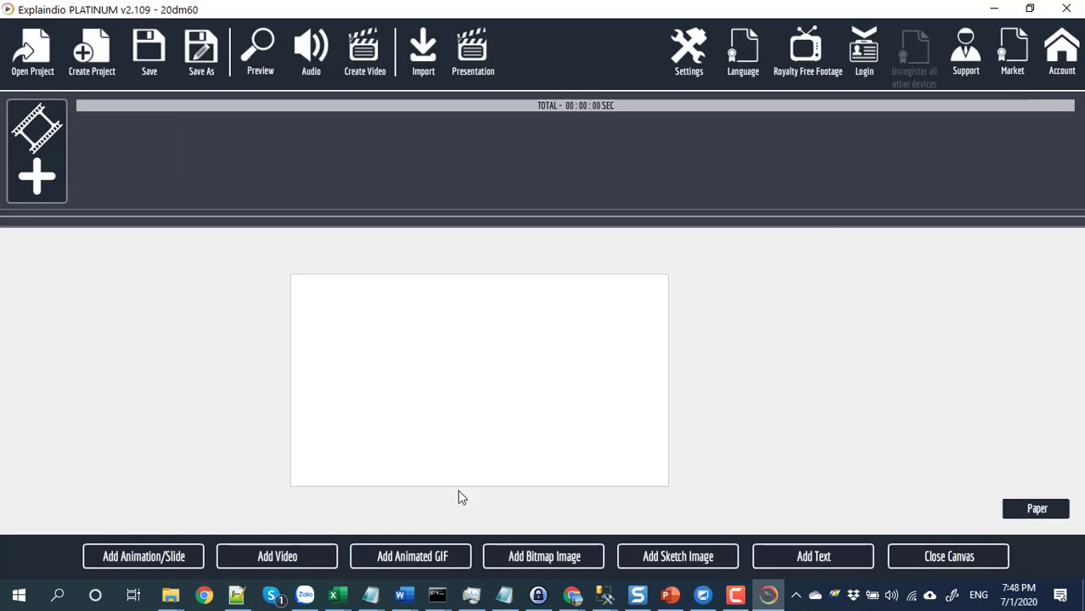
pyautogui.click(535, 558)
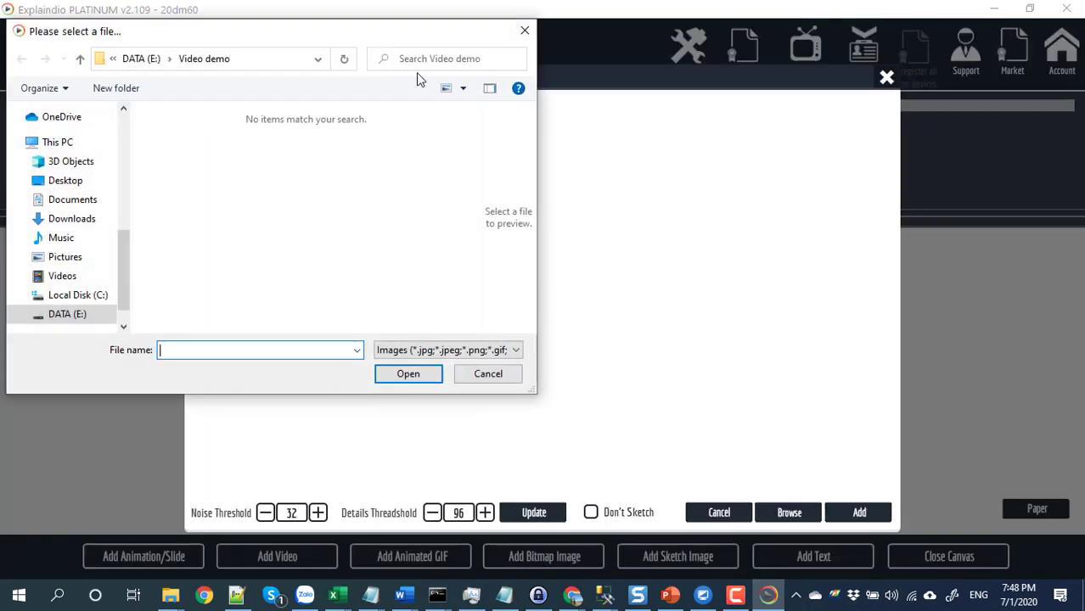
pyautogui.click(522, 31)
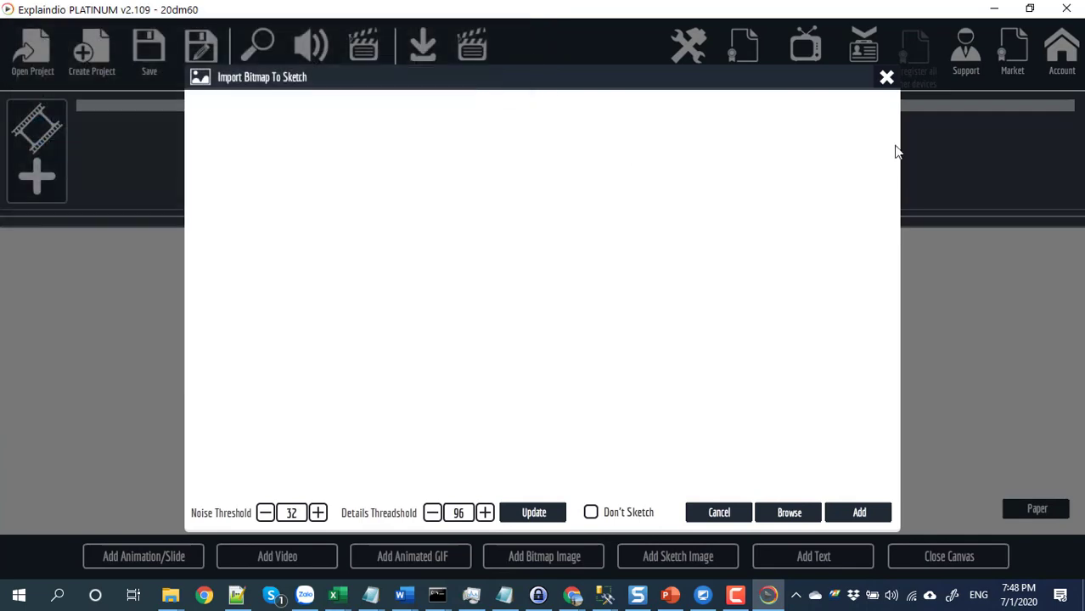
pyautogui.click(886, 78)
# Browse the sketch image gallery folders, including Circles & Lines, Man 1, Callout, Business 2 and Business 1, and close it.
pyautogui.click(678, 557)
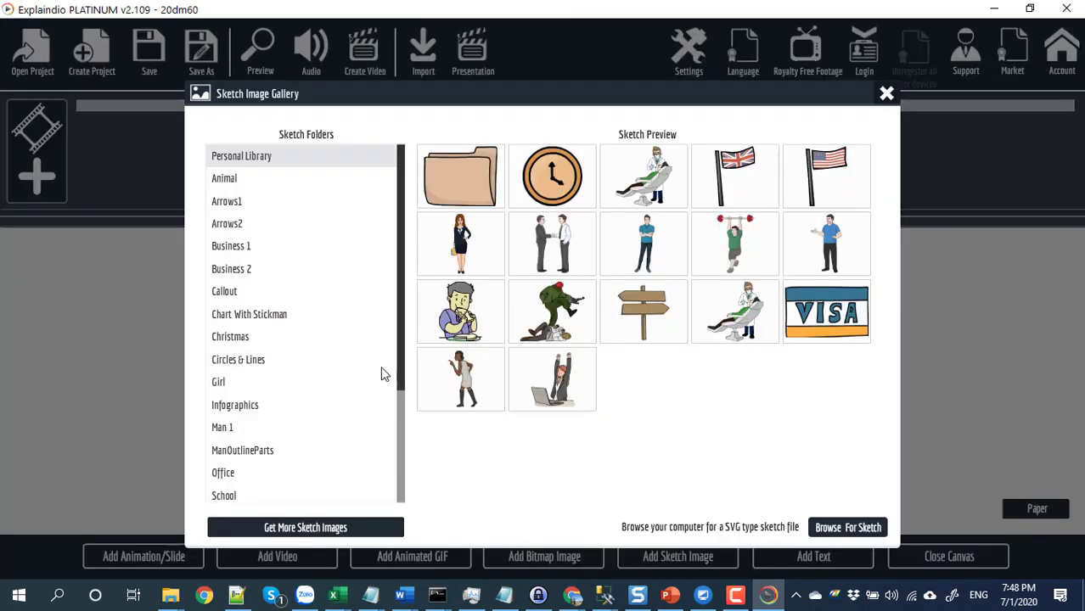
pyautogui.click(246, 359)
pyautogui.click(242, 427)
pyautogui.click(241, 290)
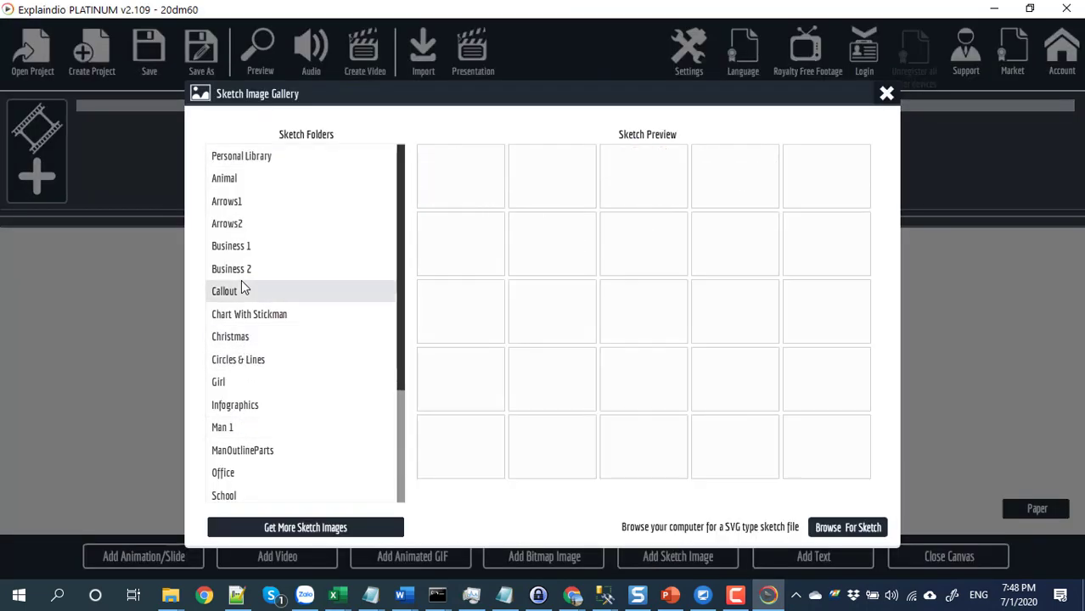
pyautogui.click(244, 268)
pyautogui.click(244, 246)
pyautogui.click(885, 93)
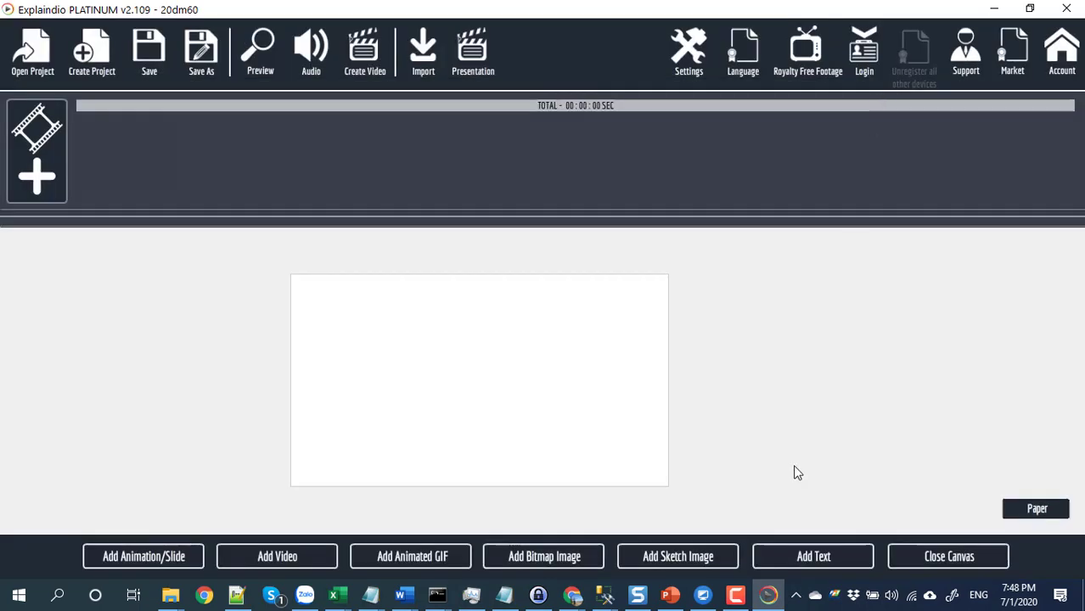
# Try out a default text sketch on the canvas and delete it from the reopened canvas.
pyautogui.click(798, 550)
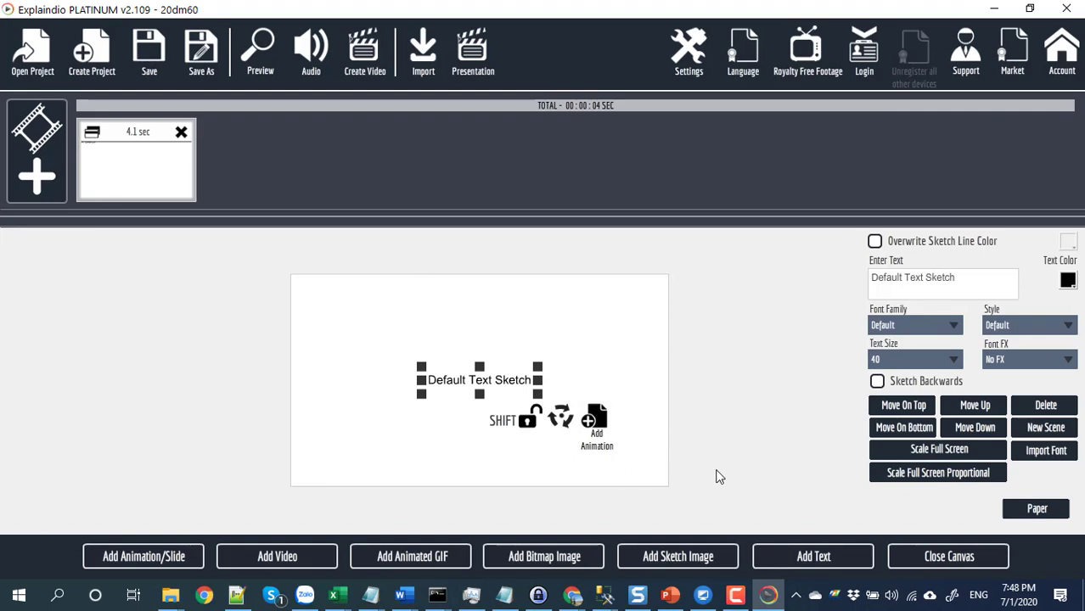
pyautogui.click(942, 557)
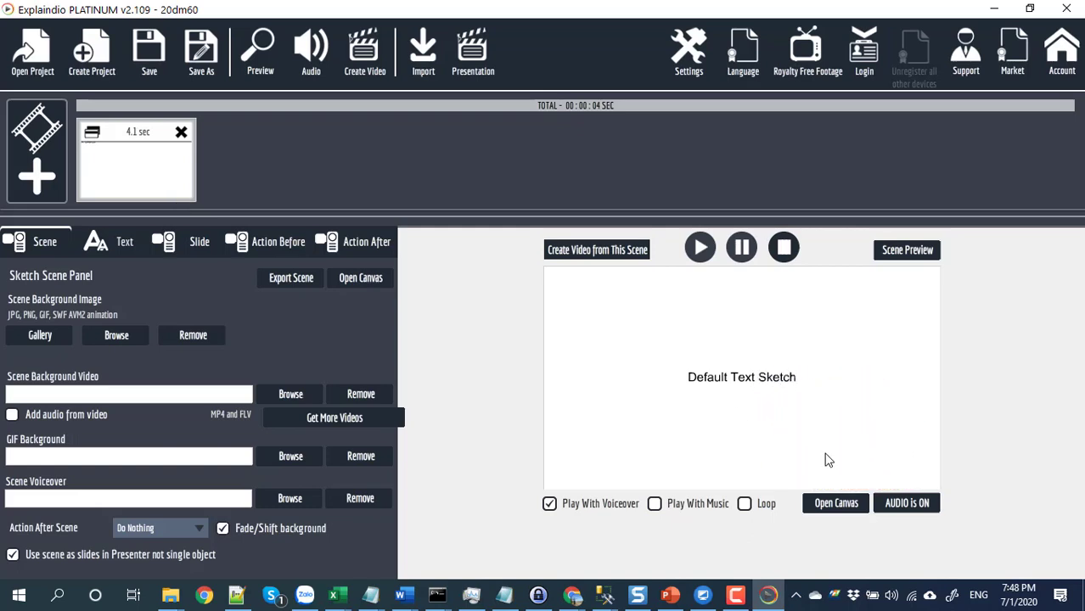
pyautogui.click(832, 506)
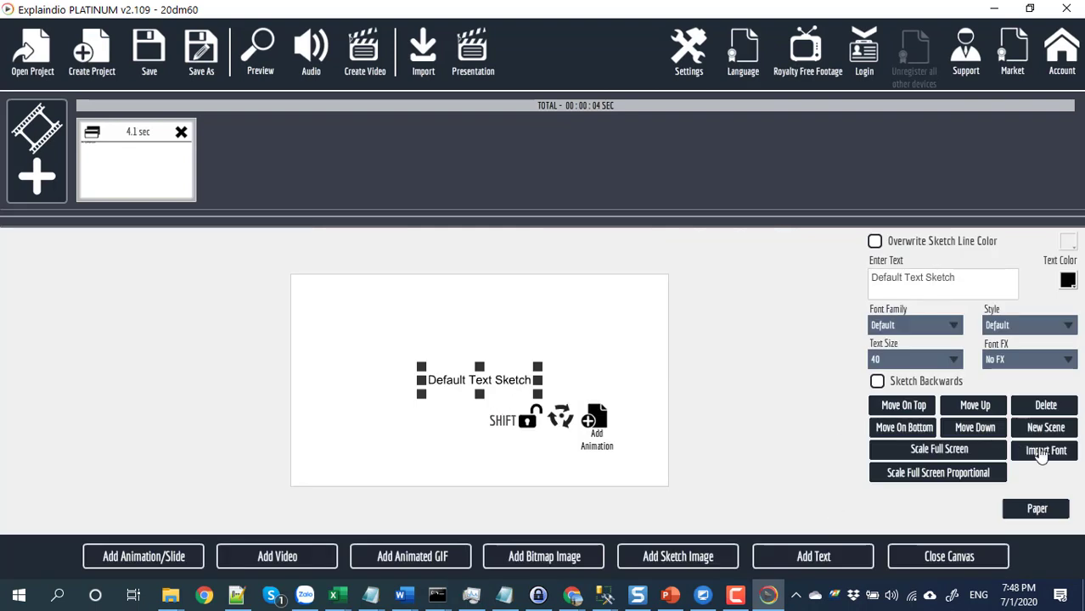
pyautogui.click(1045, 406)
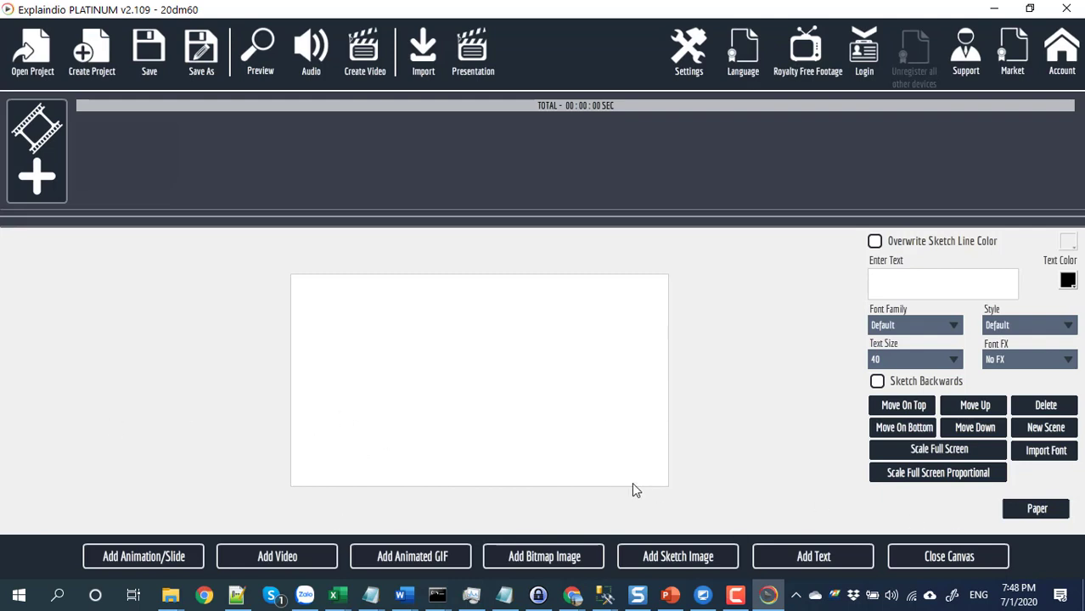
# Switch to File Explorer and select the slides folder inside SOFT > Explaindio Video Creator in the camtasia folder.
pyautogui.click(170, 599)
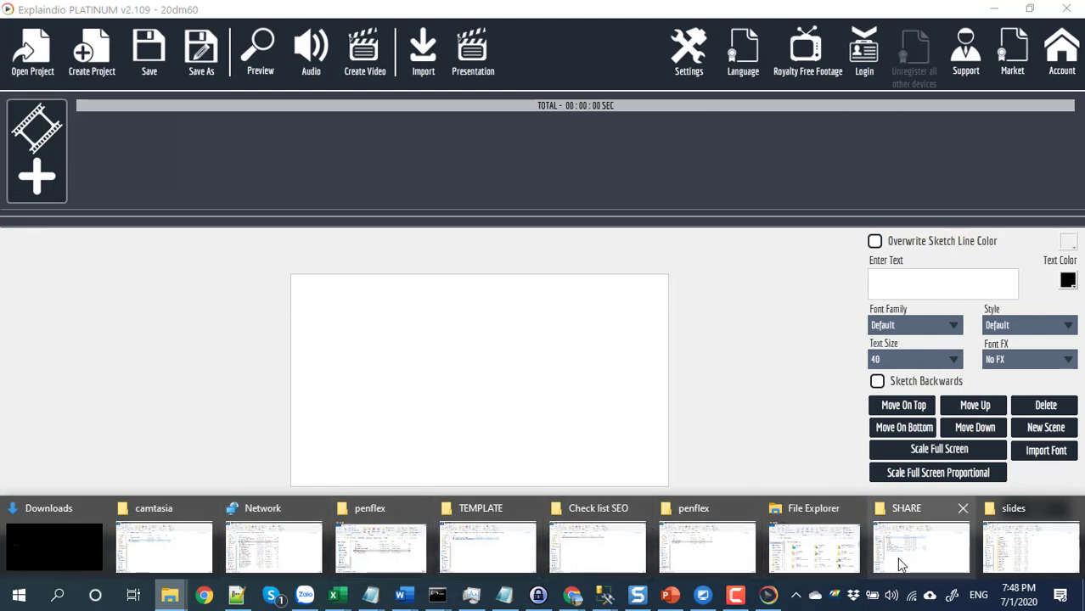
pyautogui.click(972, 556)
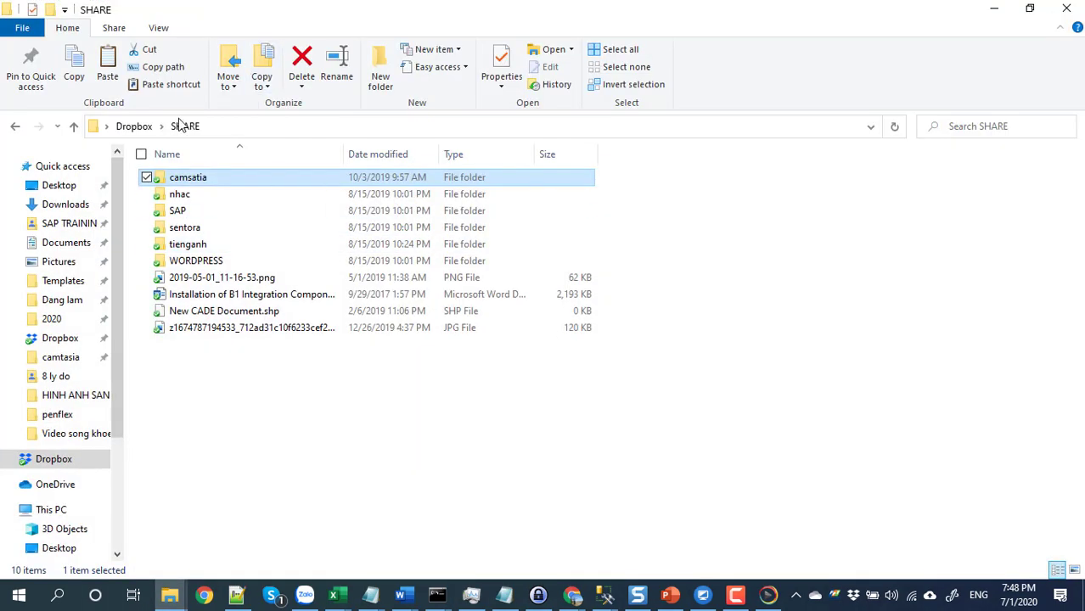
pyautogui.doubleClick(175, 183)
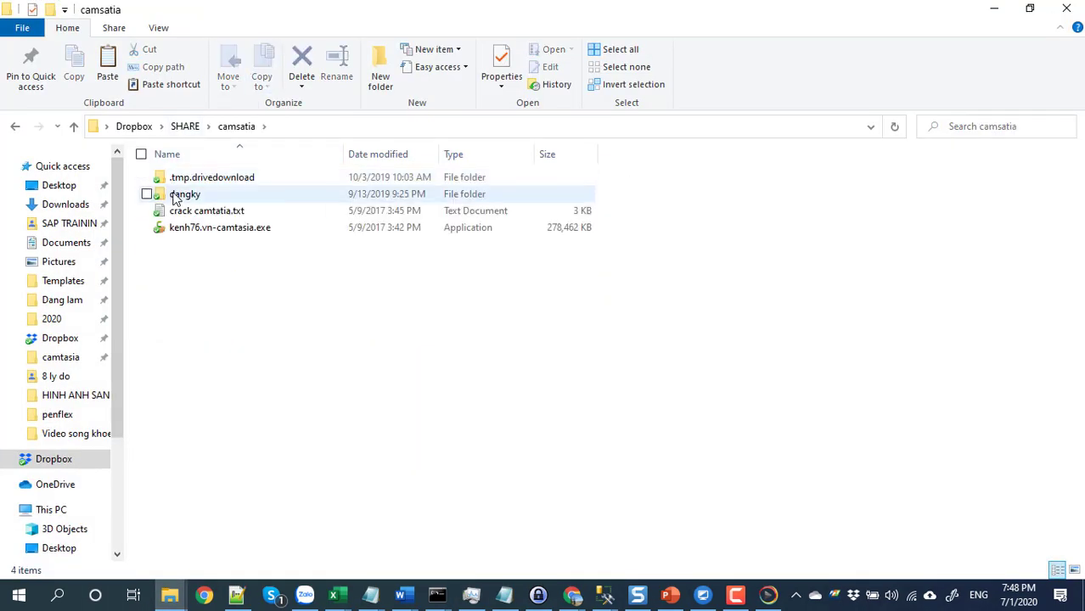
pyautogui.click(61, 357)
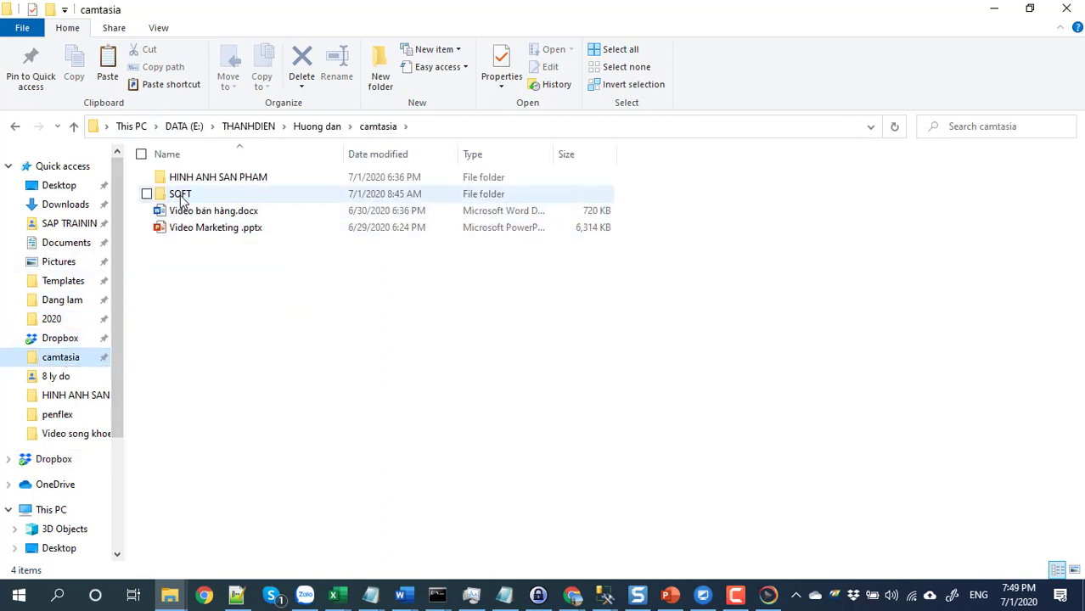
pyautogui.doubleClick(180, 195)
pyautogui.doubleClick(183, 197)
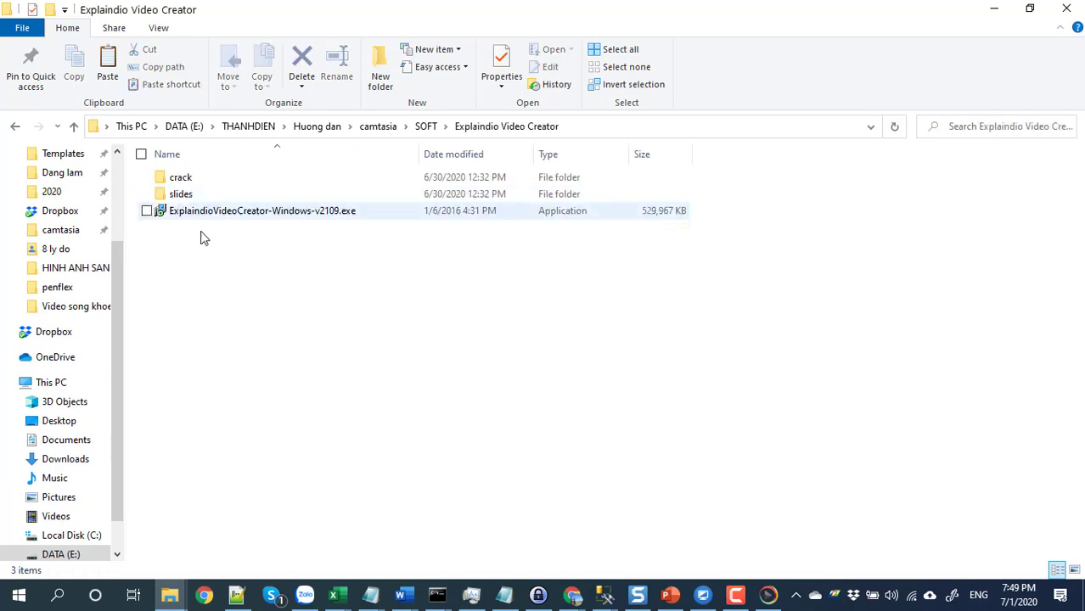
pyautogui.click(180, 197)
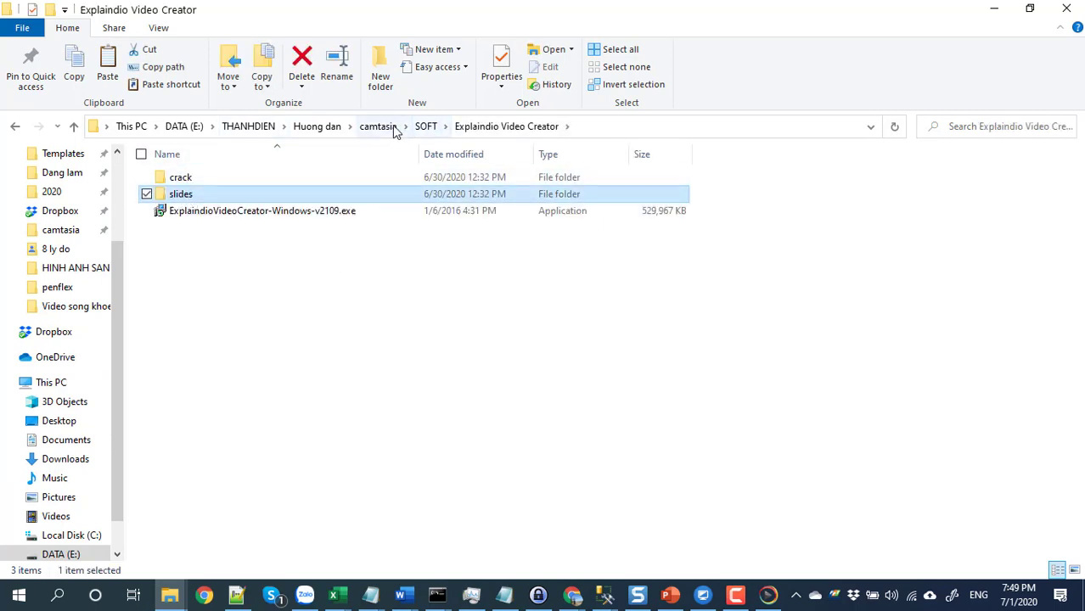
# Go from the camtasia folder through HINH ANH SAN PHAM > Giay > SUPERSTAR and open the 8 ly do folder.
pyautogui.click(357, 133)
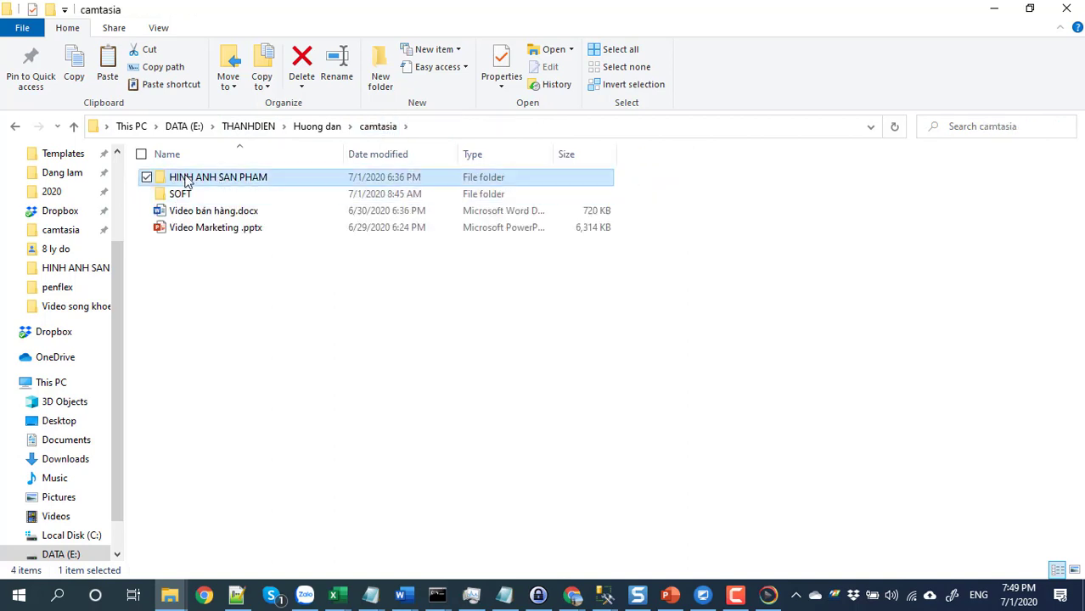
pyautogui.doubleClick(187, 179)
pyautogui.doubleClick(188, 181)
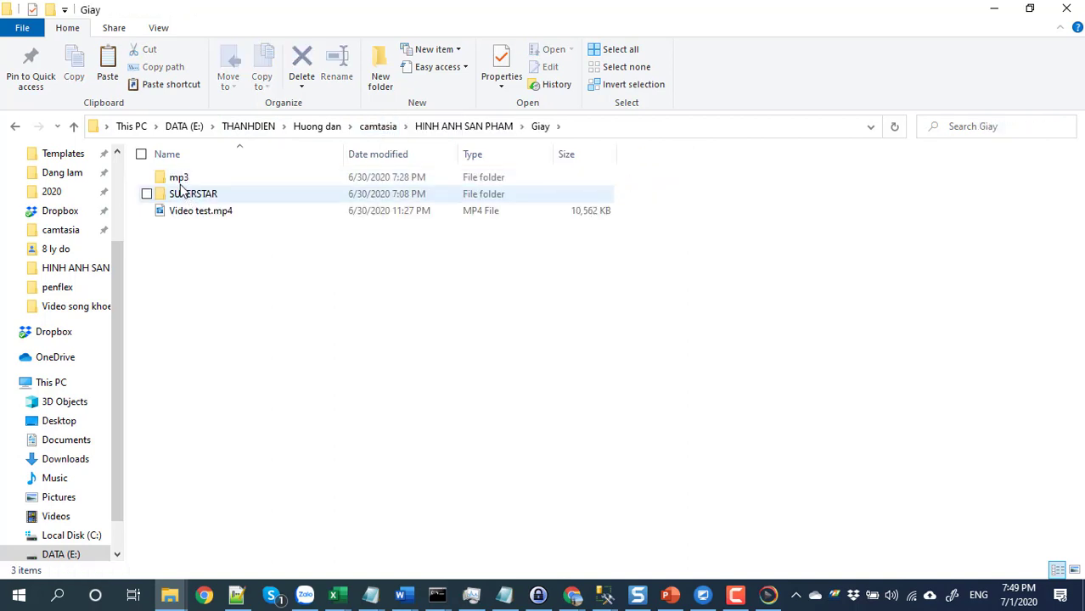
pyautogui.doubleClick(189, 196)
pyautogui.doubleClick(185, 193)
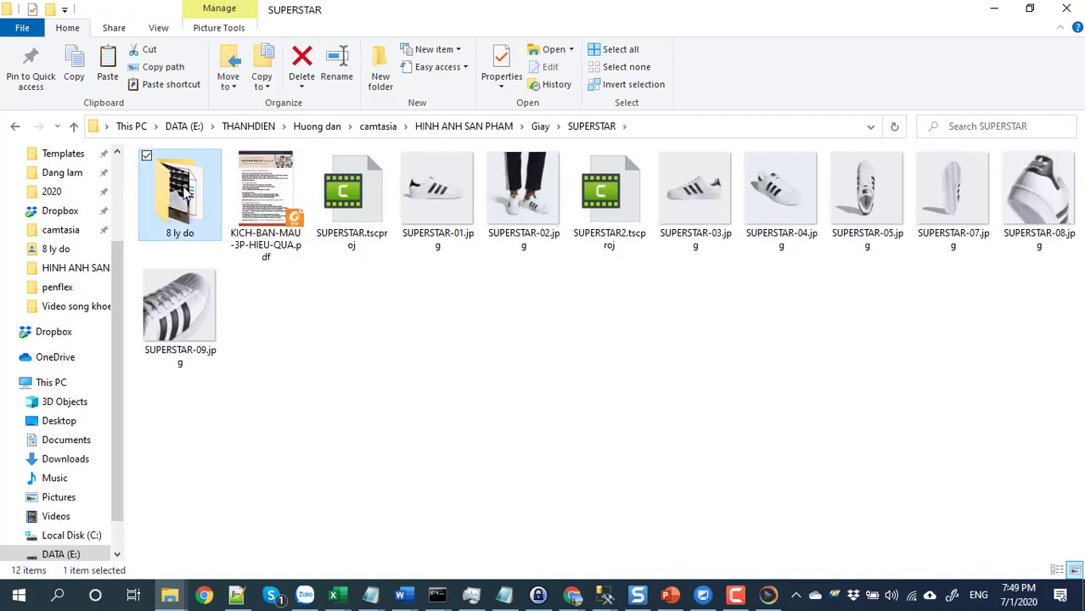
# Open Review.docx from the 8 ly do folder, closing the unrelated 17 CHECK LIST TẠO TRANG BÁN HÀNG document.
pyautogui.doubleClick(437, 197)
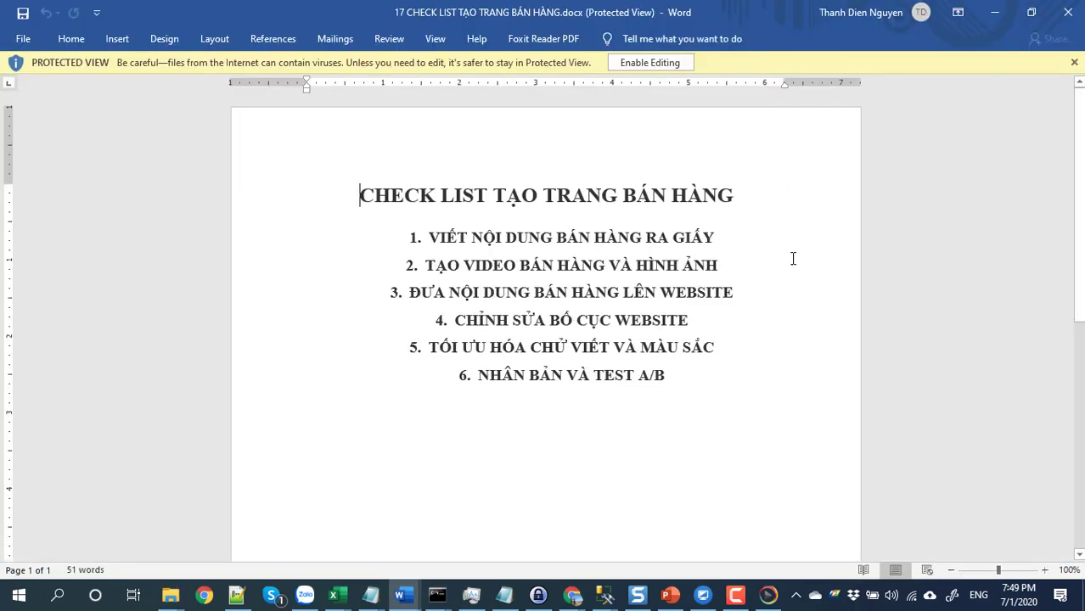
pyautogui.click(1067, 13)
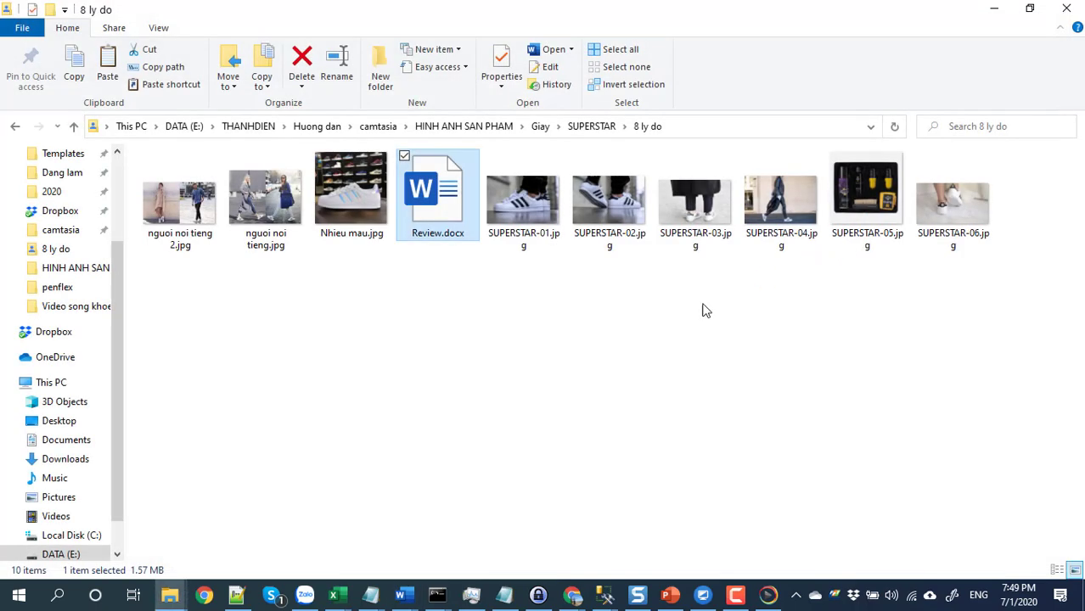
pyautogui.doubleClick(439, 208)
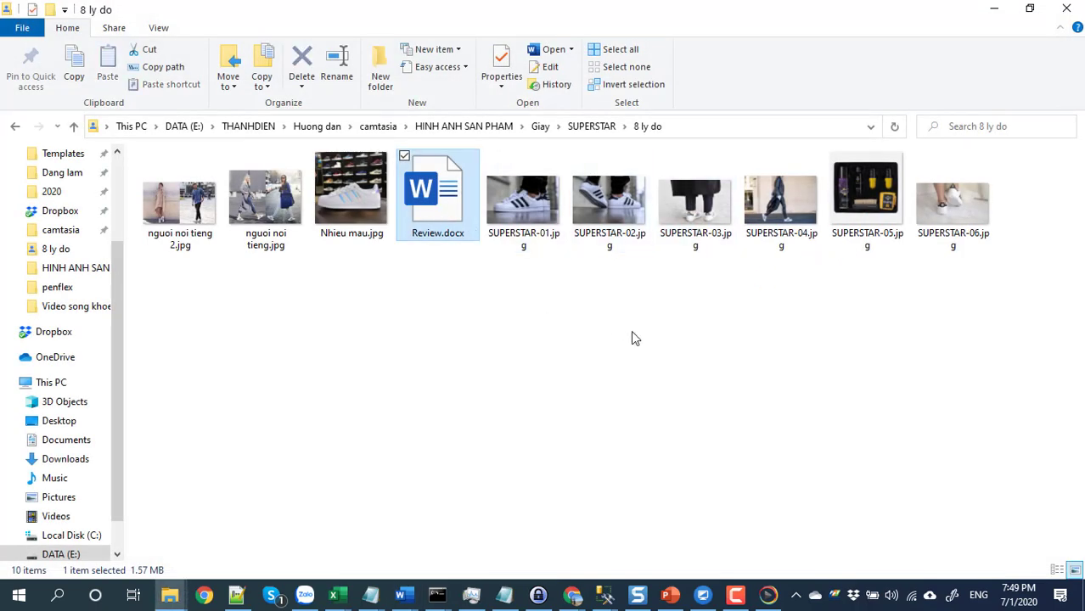
# Copy the heading "8 LÝ DO BẠN KHÔNG NÊN BỎ LỠ SUPERSTAR" from the review document.
pyautogui.scroll(-3, 633, 340)
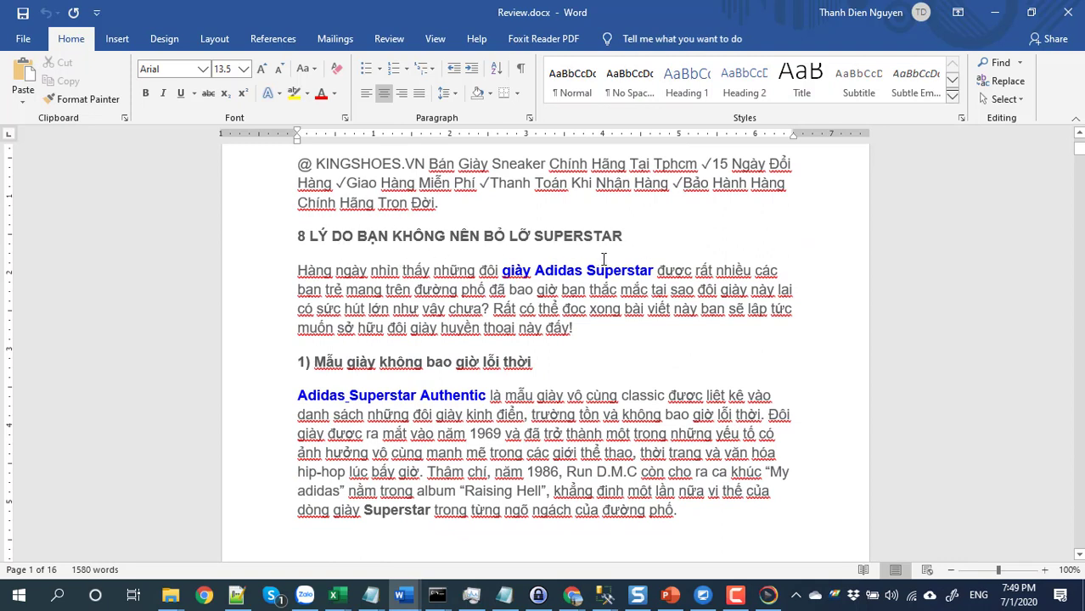
pyautogui.scroll(-2, 589, 386)
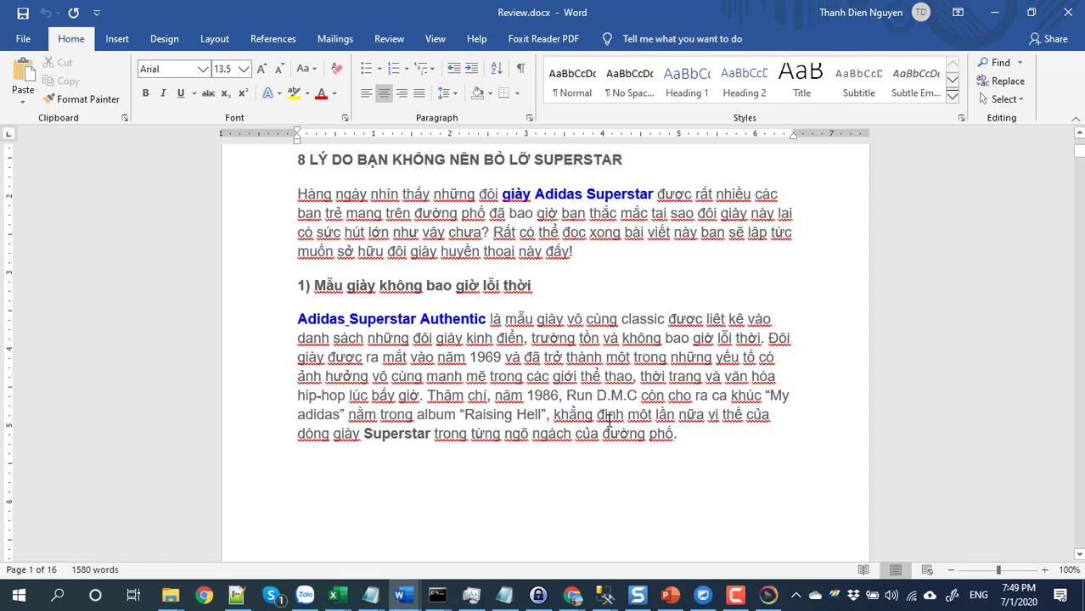
pyautogui.scroll(3, 599, 387)
pyautogui.scroll(-1, 514, 406)
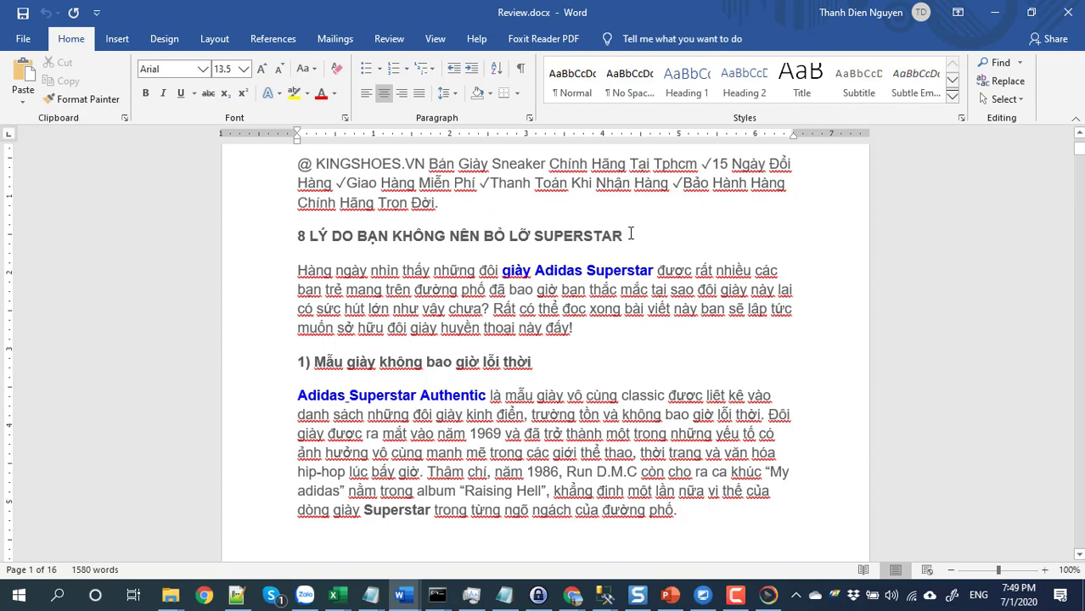
pyautogui.moveTo(631, 234); pyautogui.dragTo(296, 237)
pyautogui.hotkey('ctrl', 'c')
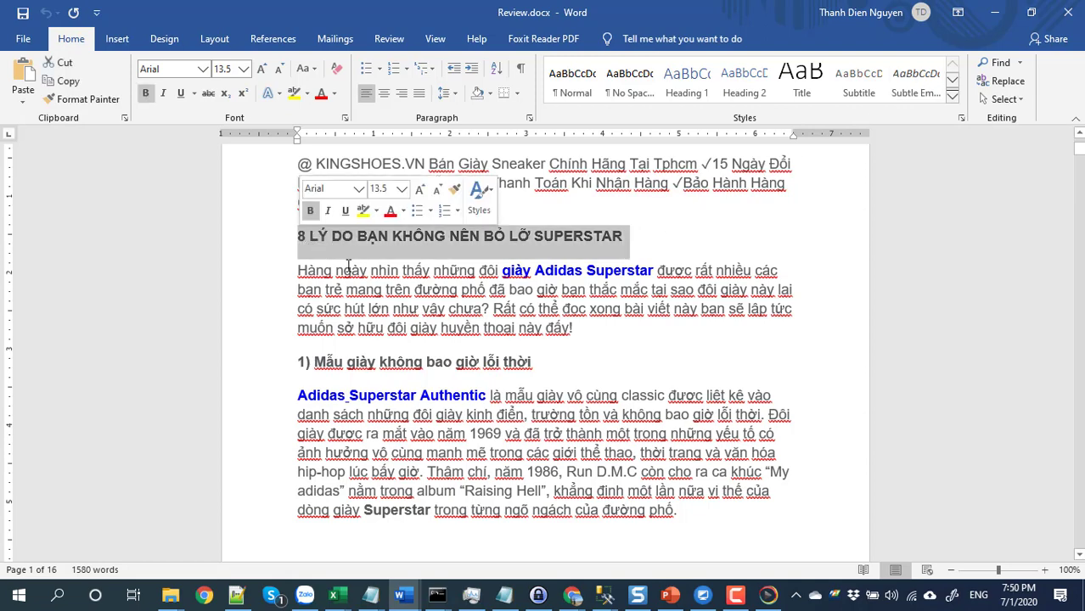
# Switch back to Explaindio and add a text sketch near the canvas's upper edge, replacing its default wording with the copied heading.
pyautogui.hotkey('alt', 'Tab')
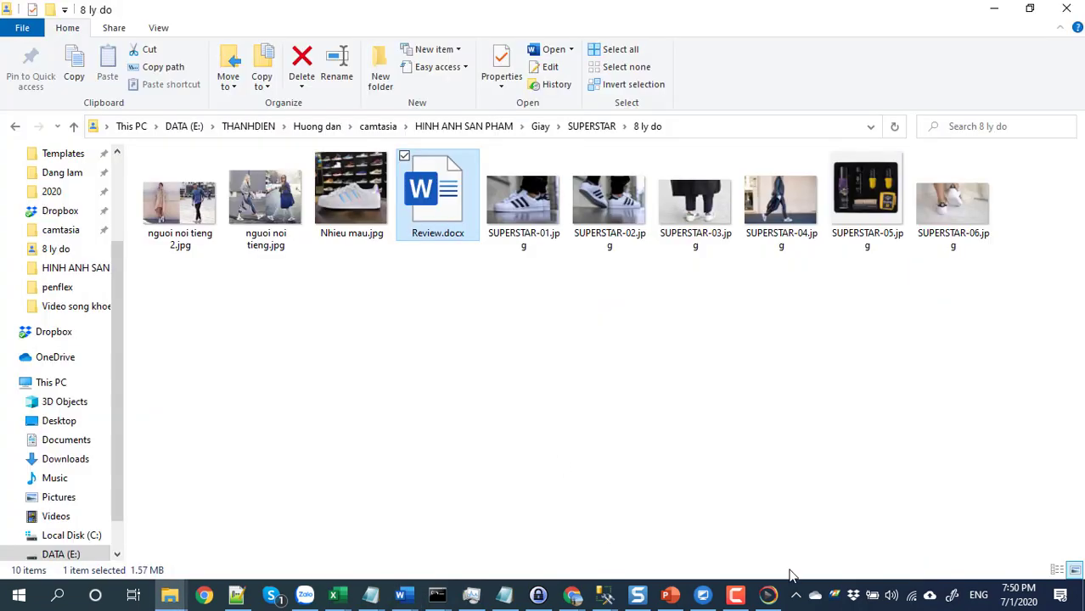
pyautogui.click(768, 594)
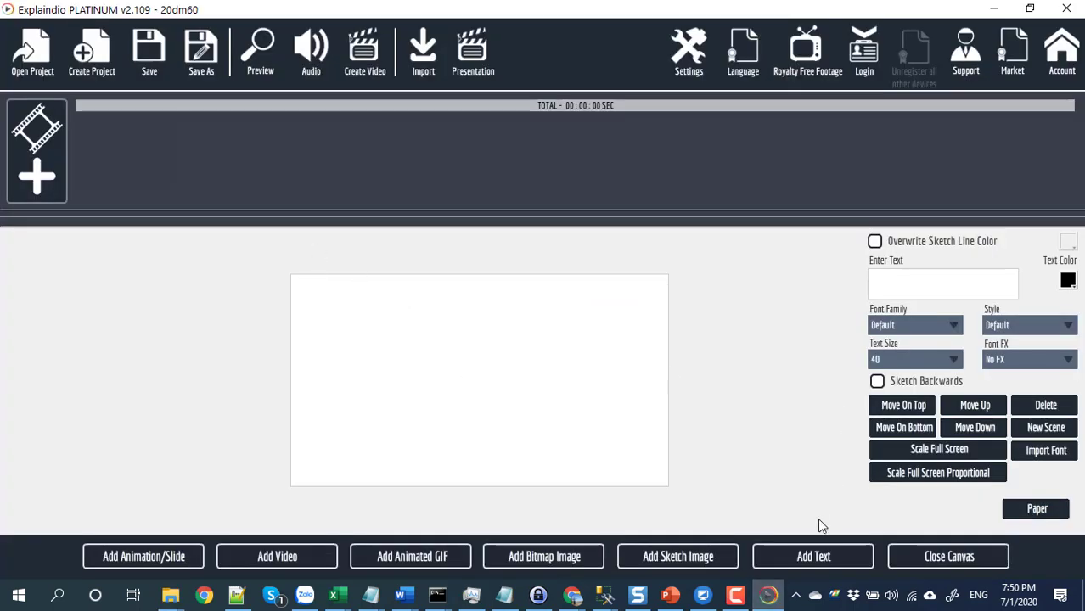
pyautogui.click(811, 556)
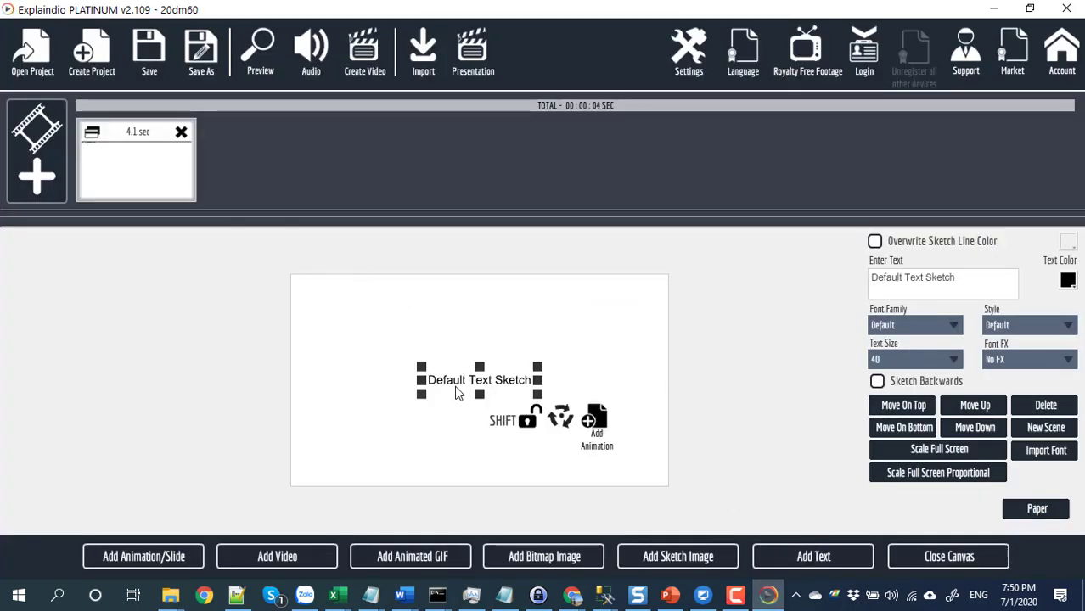
pyautogui.moveTo(454, 386); pyautogui.dragTo(424, 314)
pyautogui.doubleClick(931, 281)
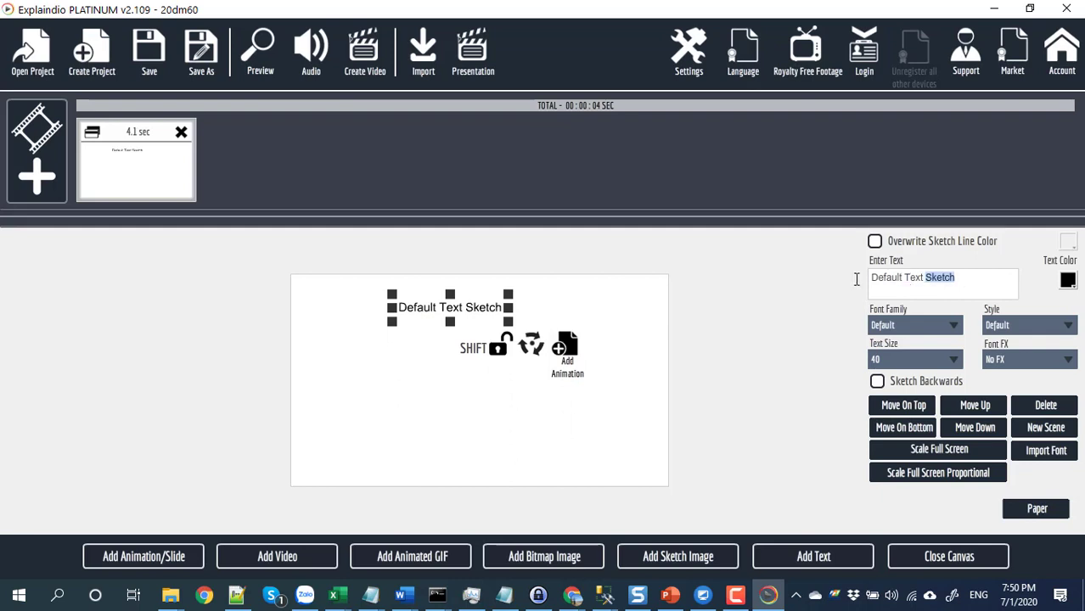
pyautogui.moveTo(932, 282); pyautogui.dragTo(849, 285)
pyautogui.hotkey('ctrl', 'v')
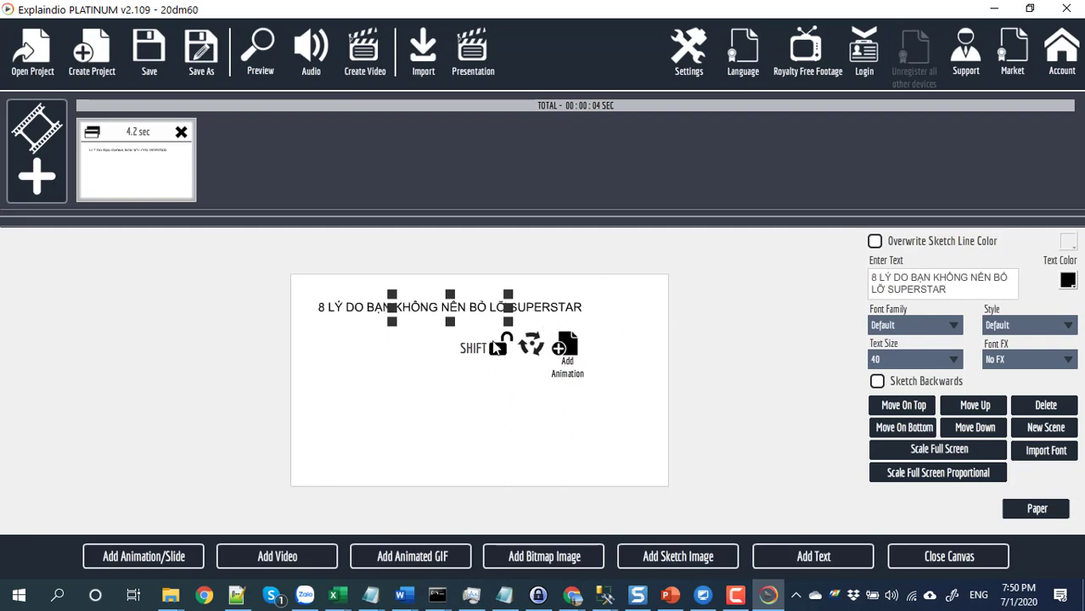
# Reposition the heading near the canvas's upper edge and resize it, trying the proportion lock, until it spans most of the canvas width.
pyautogui.moveTo(443, 308); pyautogui.dragTo(470, 316)
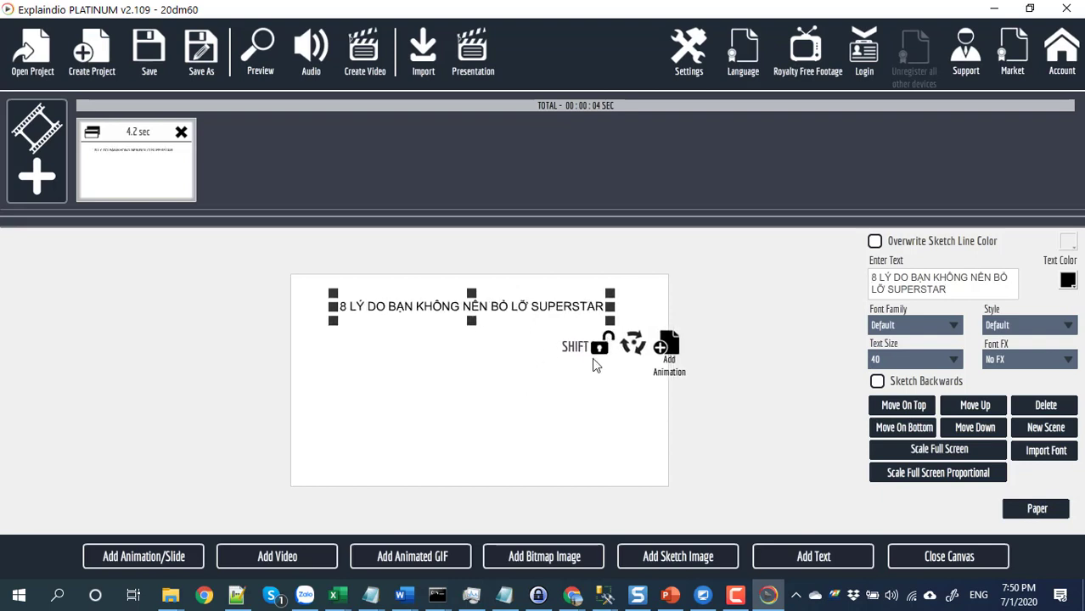
pyautogui.moveTo(609, 321); pyautogui.dragTo(579, 321)
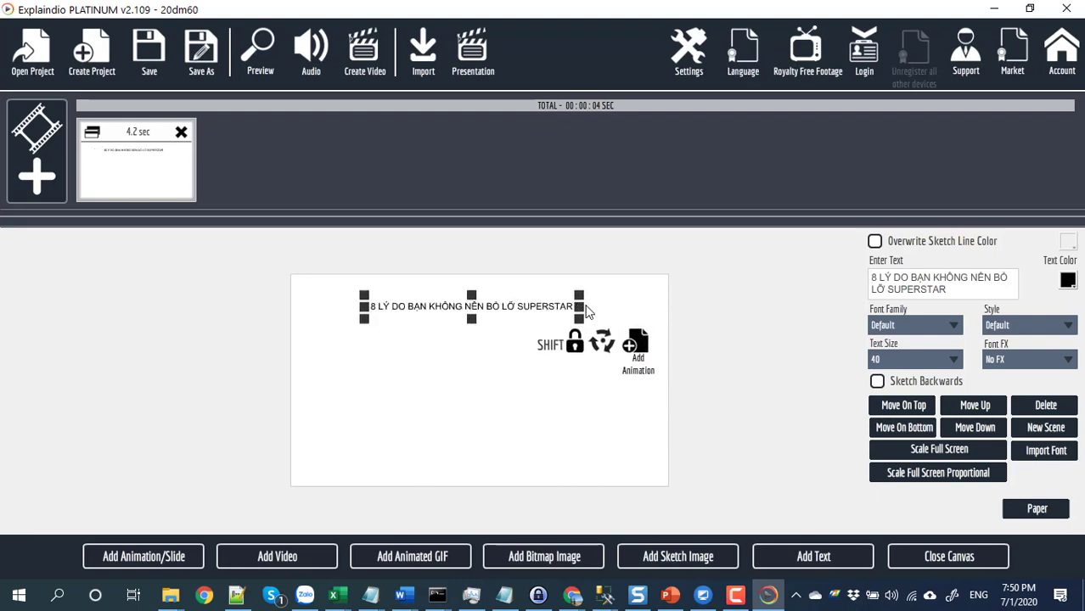
pyautogui.moveTo(586, 310); pyautogui.dragTo(606, 316)
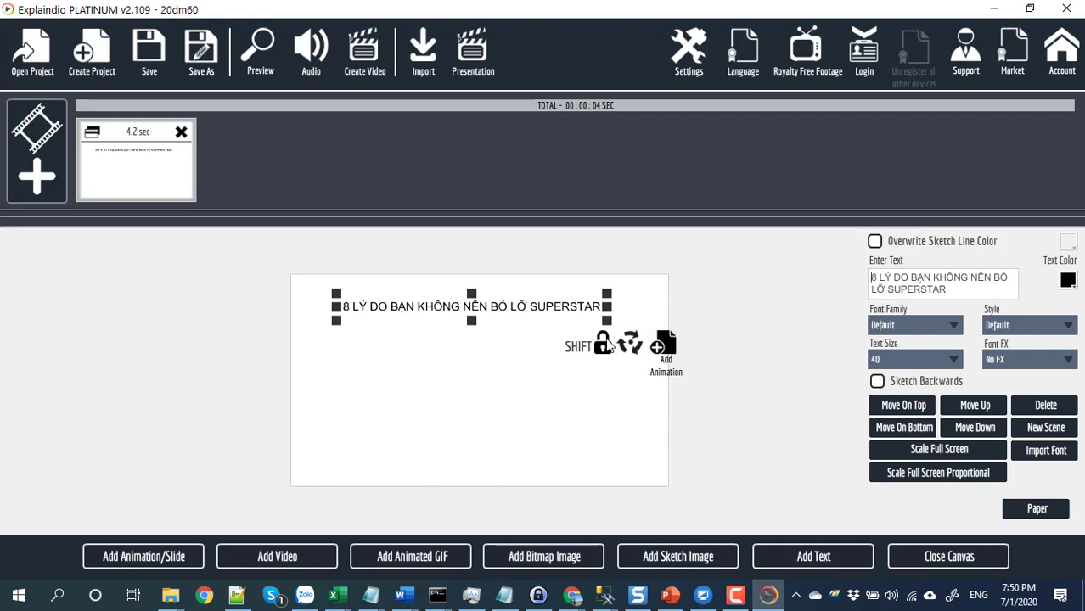
pyautogui.click(606, 343)
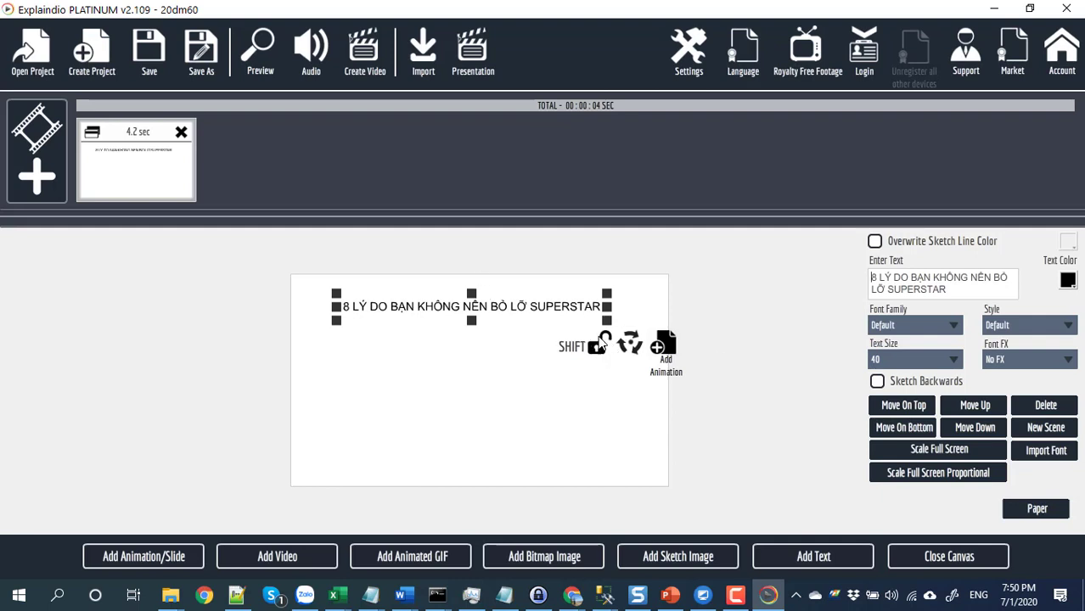
pyautogui.moveTo(607, 320); pyautogui.dragTo(617, 326)
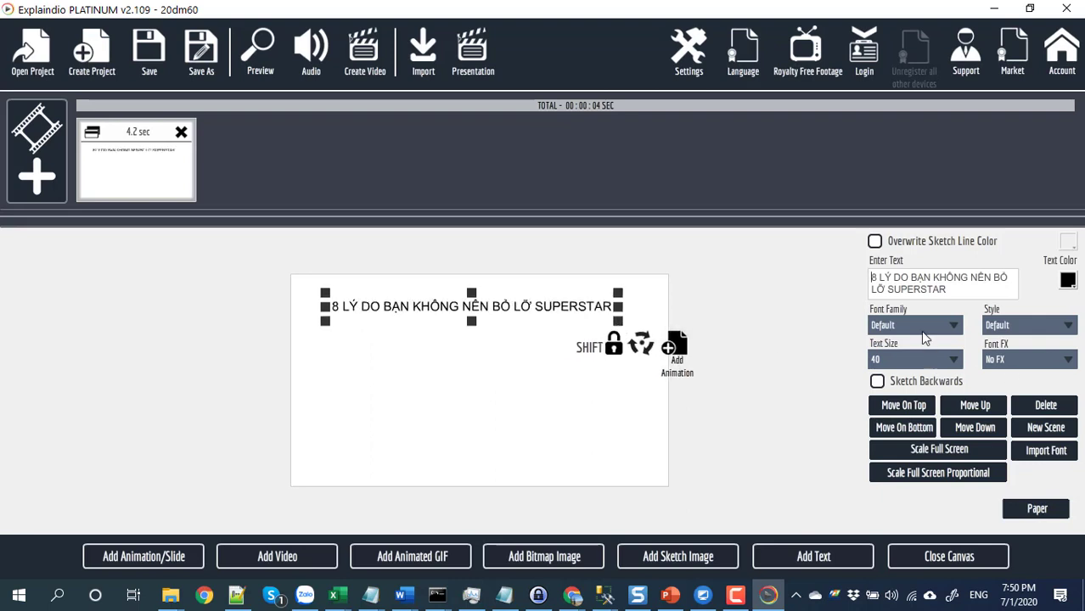
# Set the heading's font family to Open Sans.
pyautogui.click(920, 325)
pyautogui.scroll(-4, 893, 412)
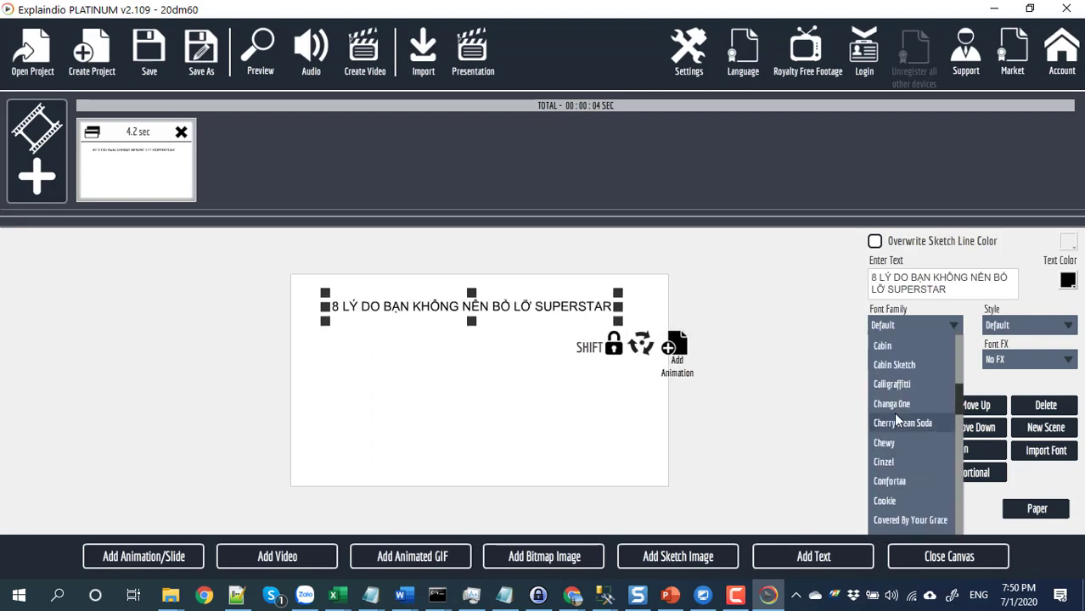
pyautogui.scroll(2, 893, 412)
pyautogui.write('o')
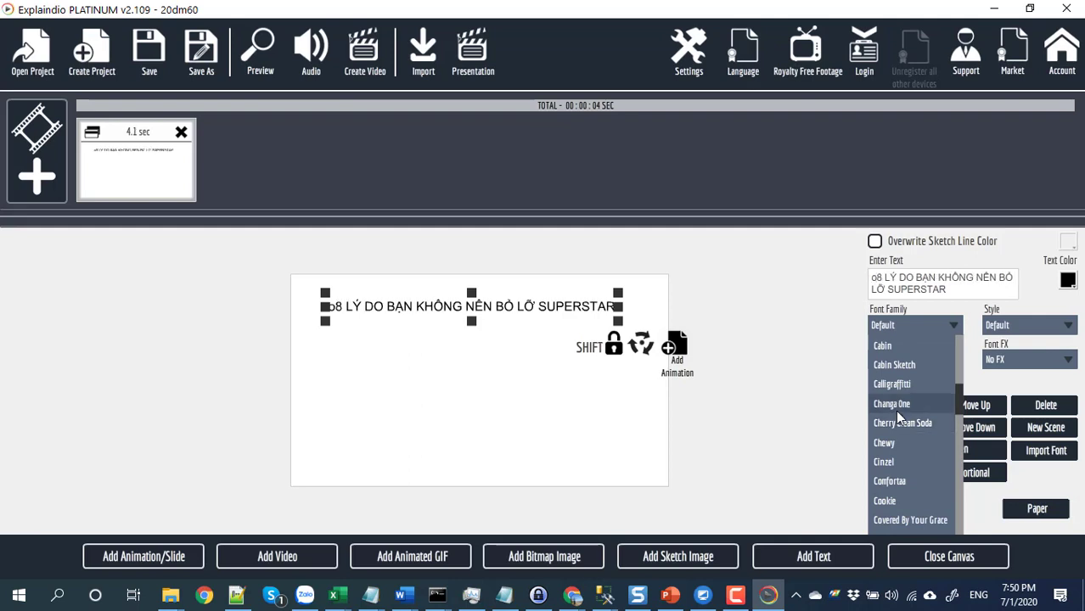
pyautogui.scroll(-2, 898, 416)
pyautogui.scroll(-5, 901, 423)
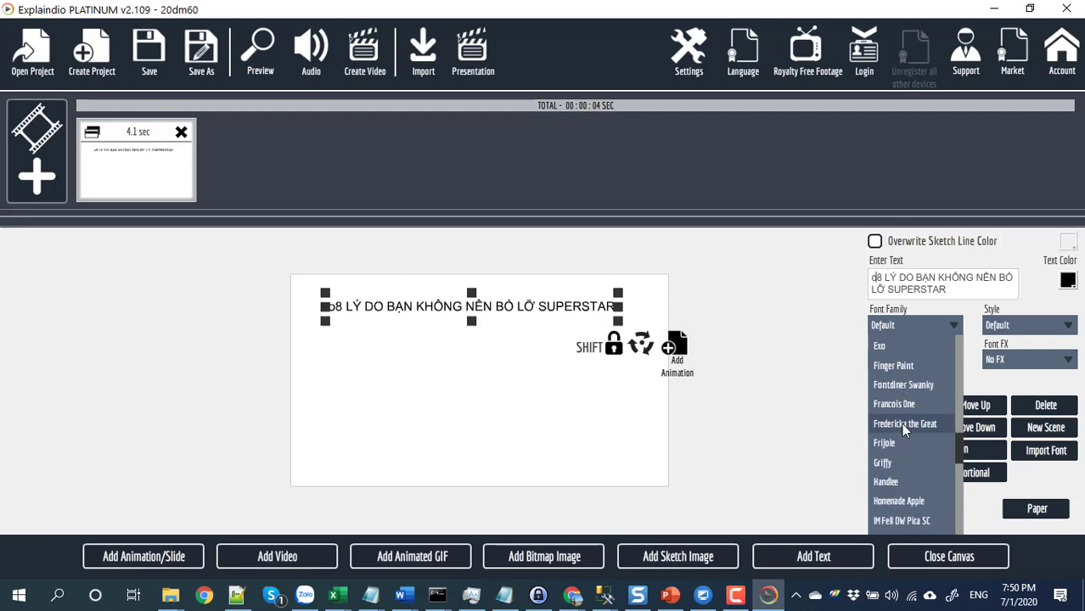
pyautogui.scroll(-5, 901, 423)
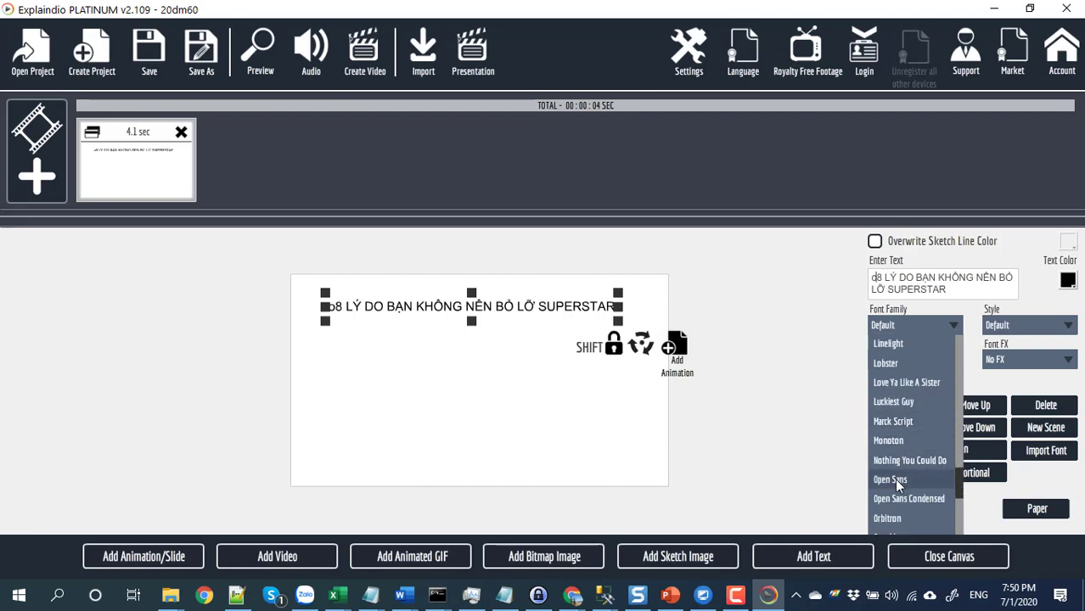
pyautogui.click(893, 478)
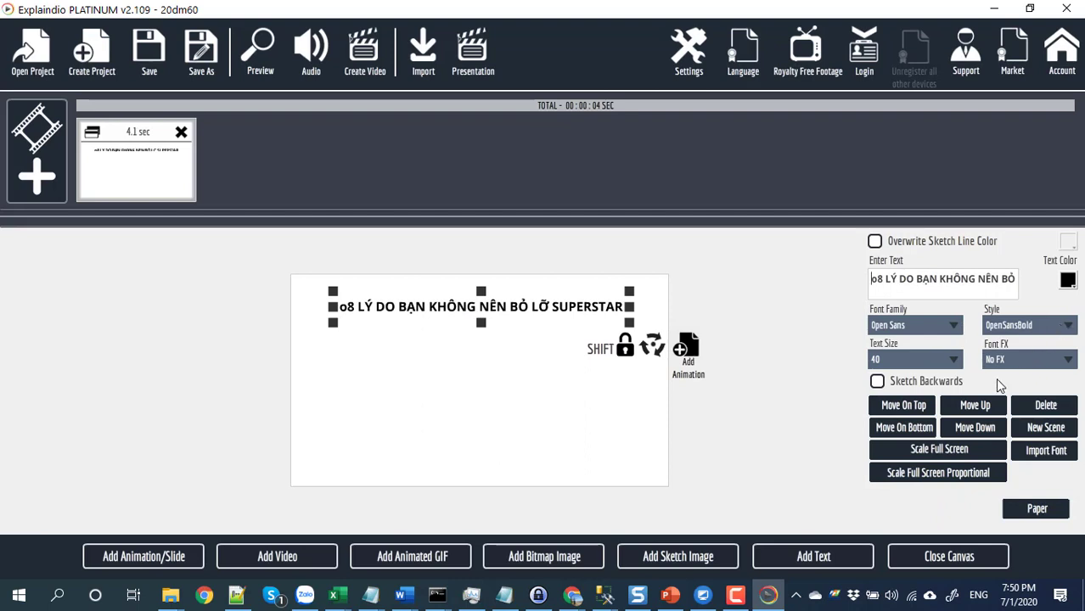
# Check the available text sizes without choosing one and enlarge the heading slightly on the canvas by its corner.
pyautogui.click(899, 360)
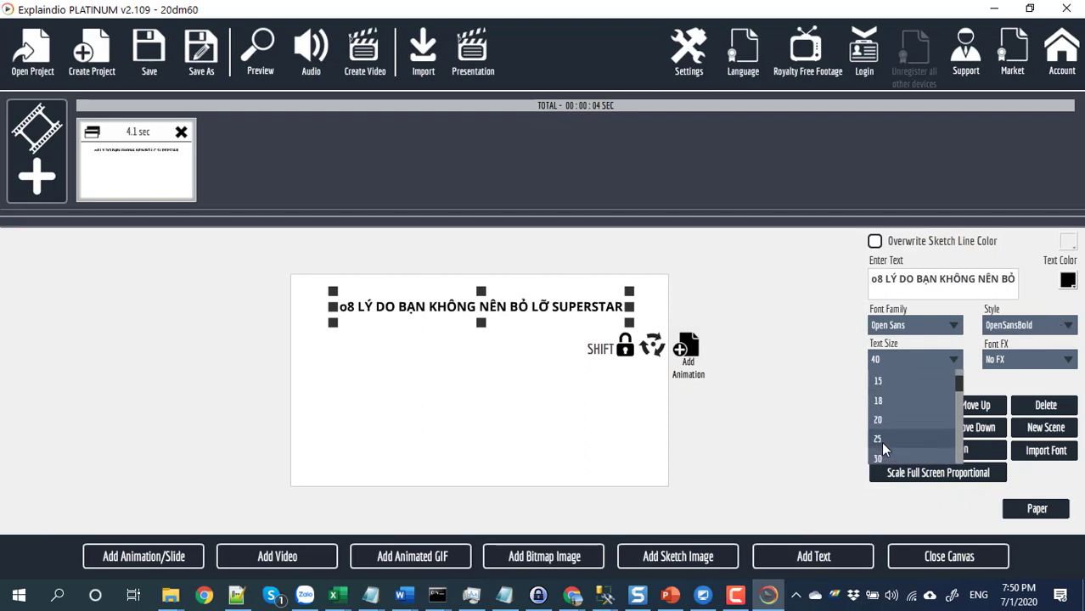
pyautogui.click(542, 309)
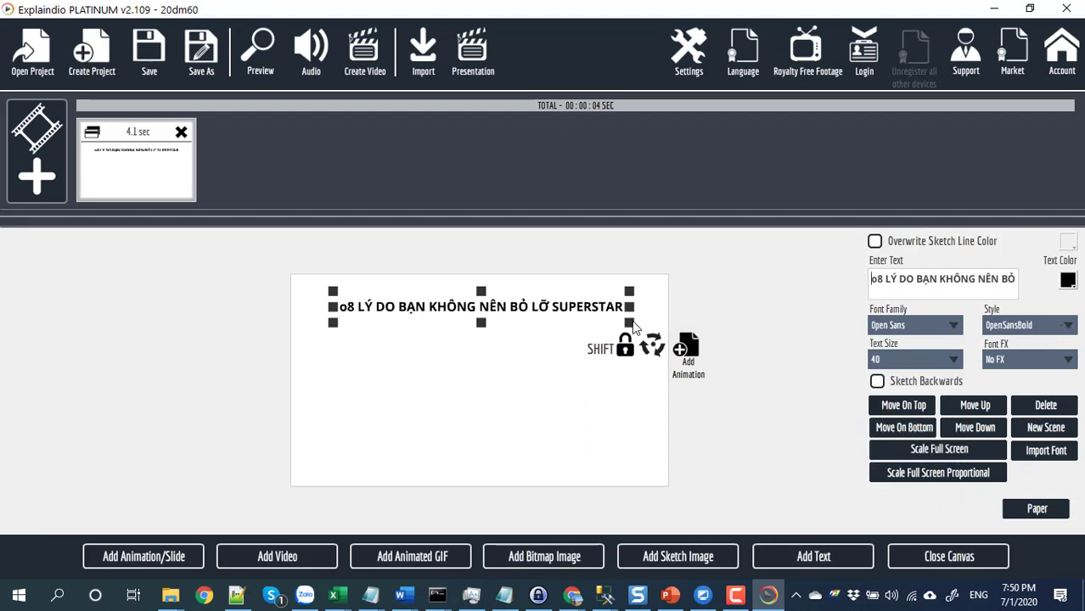
pyautogui.moveTo(632, 328); pyautogui.dragTo(642, 328)
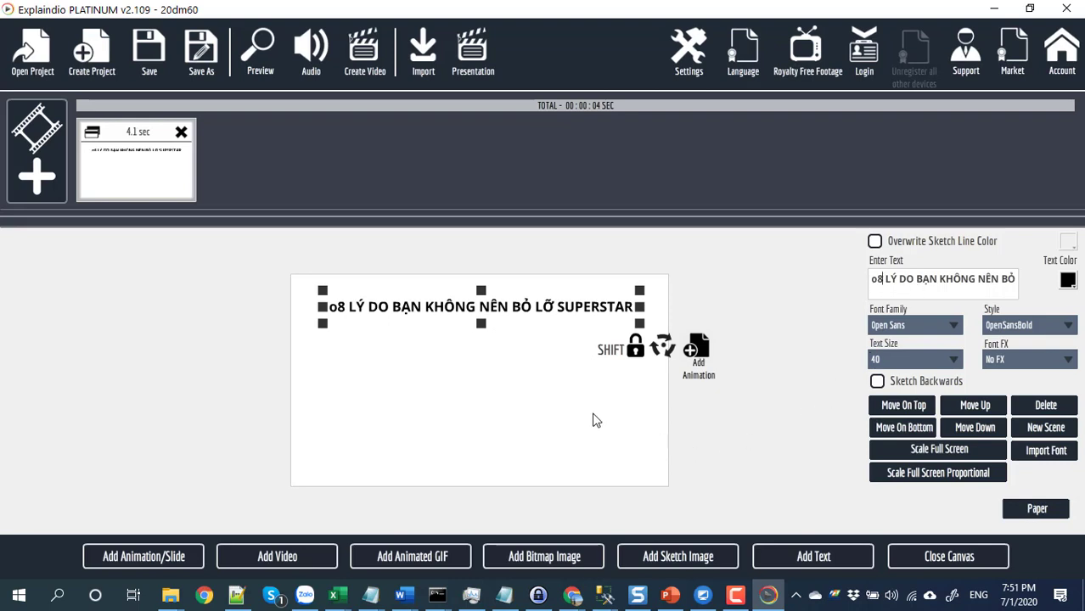
# Preview the project through to its end, close the preview, and nudge the heading slightly on the canvas.
pyautogui.click(261, 53)
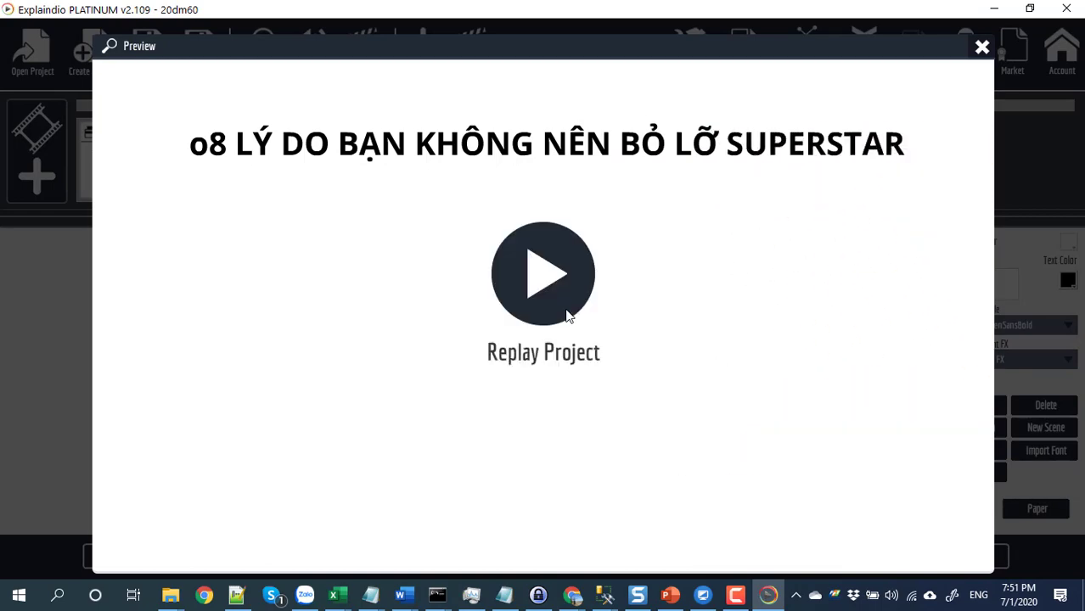
pyautogui.click(982, 48)
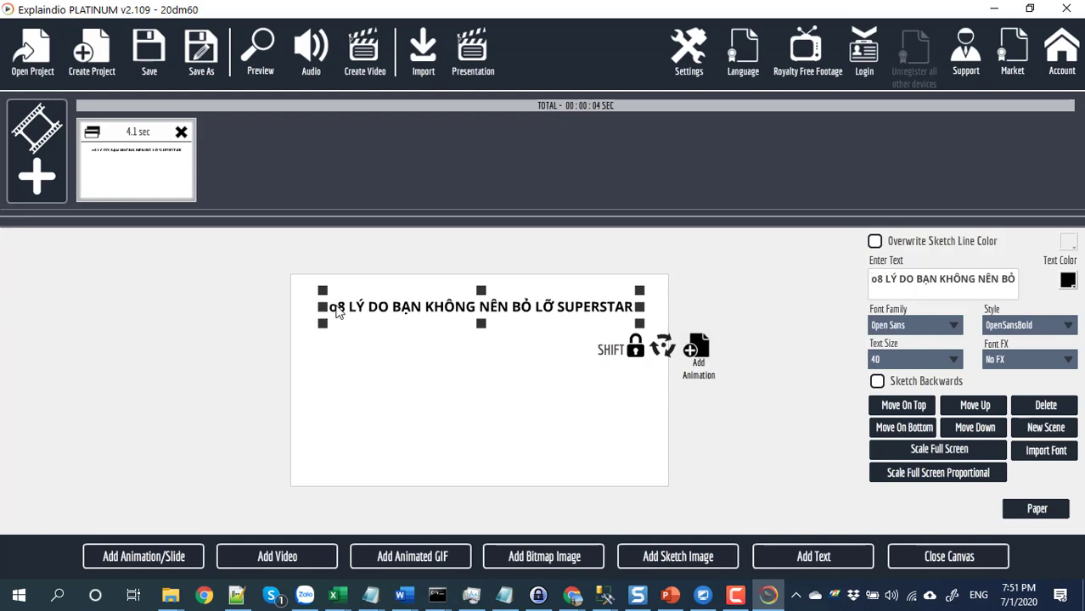
pyautogui.moveTo(464, 314); pyautogui.dragTo(475, 315)
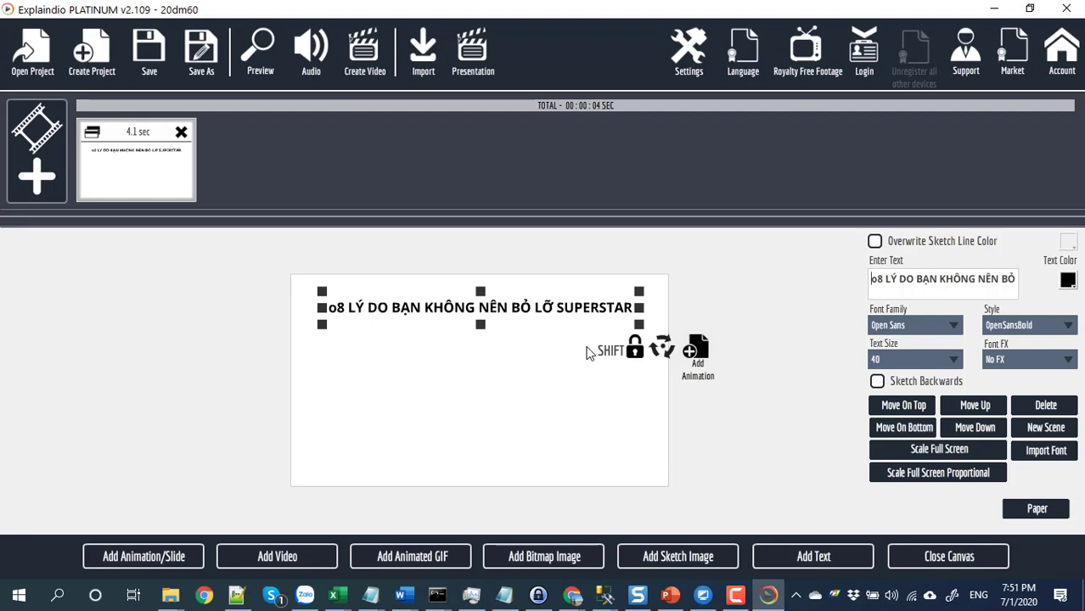
# Start adding a bitmap image and browse to camtasia > HINH ANH SAN PHAM > Giay > SUPERSTAR > 8 ly do.
pyautogui.click(547, 557)
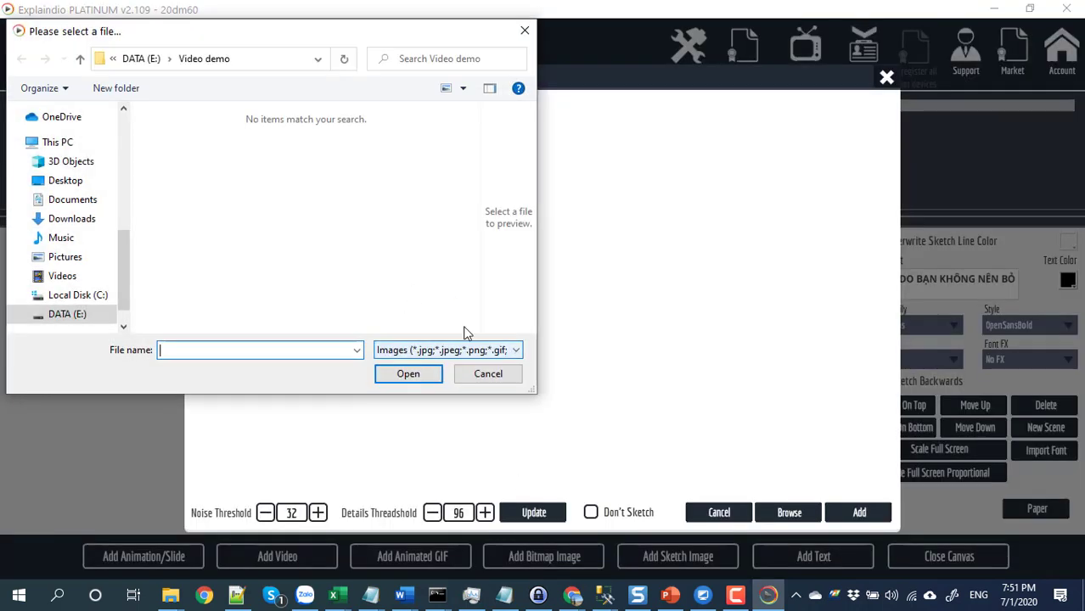
pyautogui.scroll(5, 79, 230)
pyautogui.scroll(2, 82, 225)
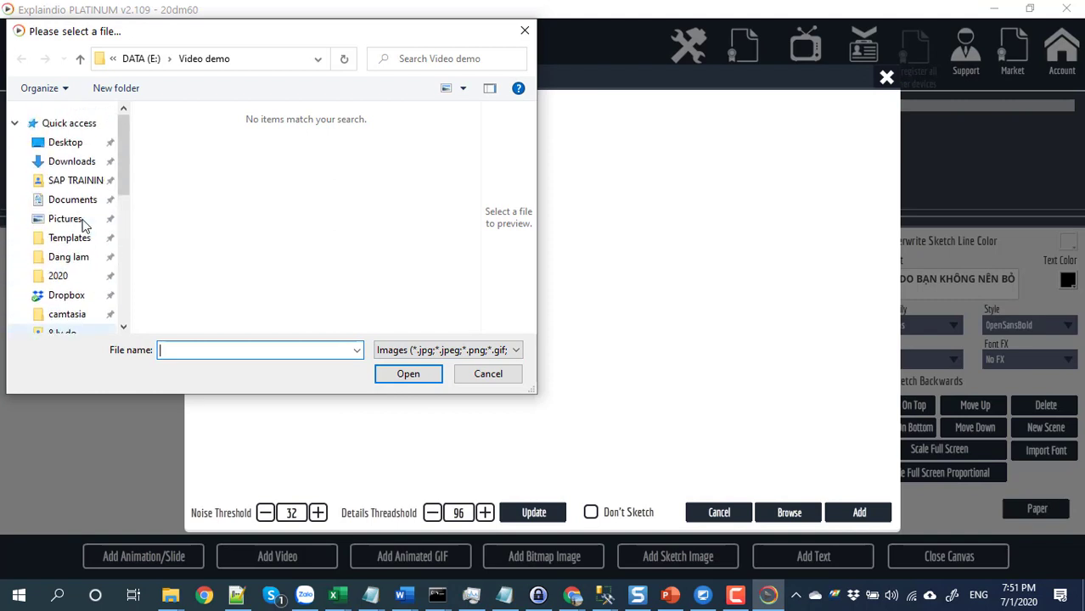
pyautogui.click(75, 315)
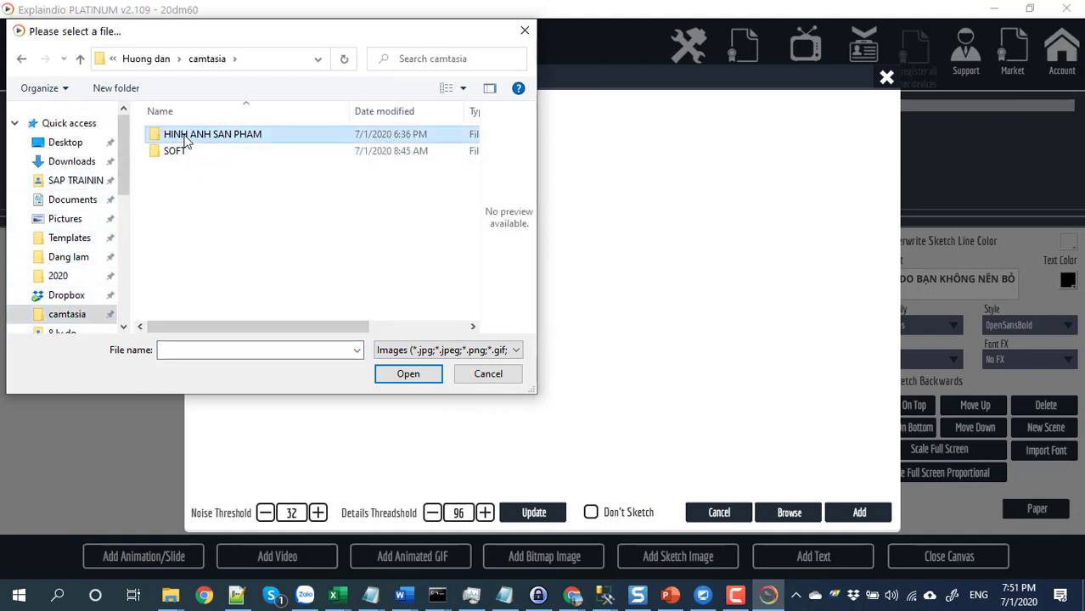
pyautogui.doubleClick(180, 136)
pyautogui.click(175, 139)
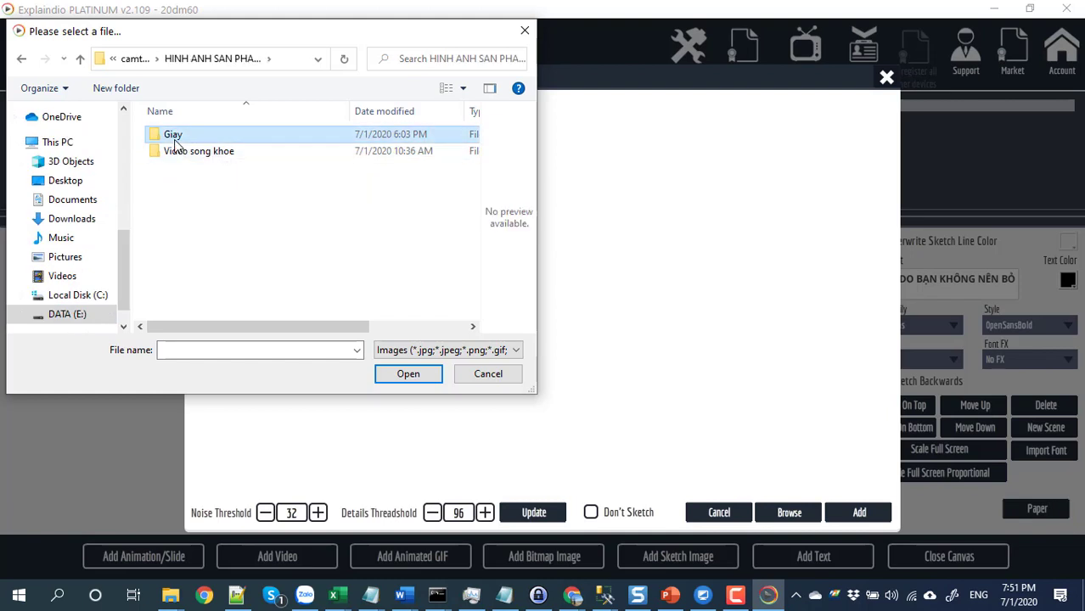
pyautogui.doubleClick(175, 141)
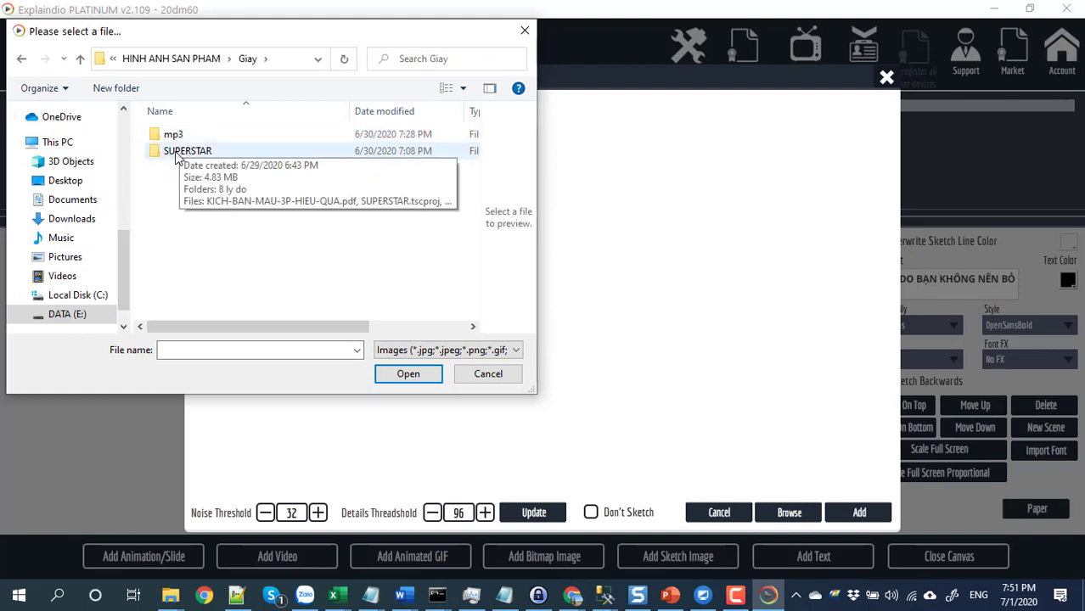
pyautogui.click(178, 156)
pyautogui.doubleClick(178, 157)
pyautogui.click(180, 146)
pyautogui.doubleClick(180, 146)
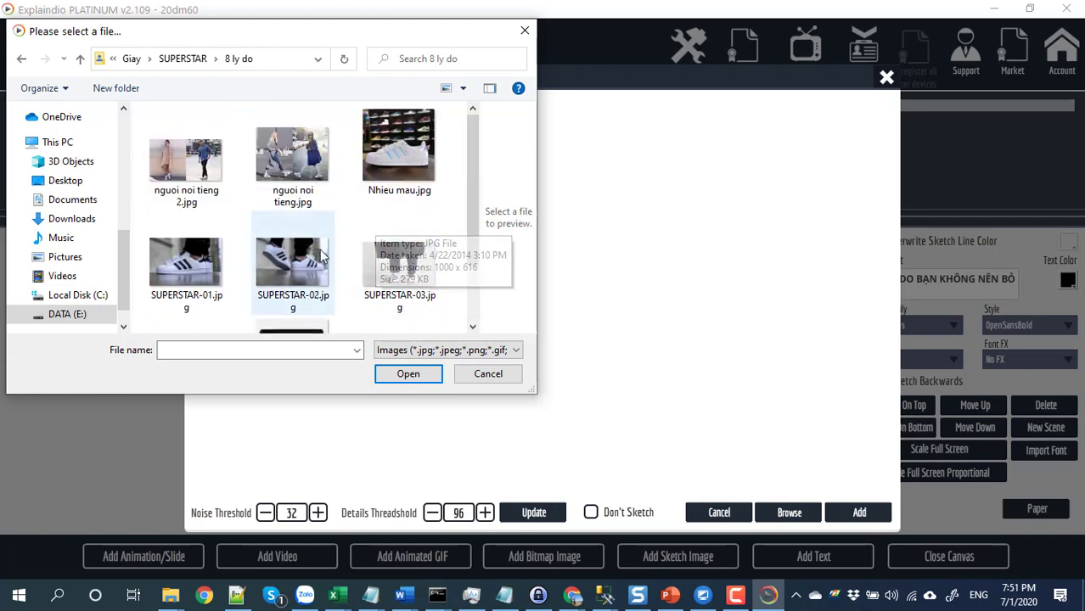
# Import SUPERSTAR-02.jpg with the default sketch thresholds and add it to the canvas.
pyautogui.click(197, 272)
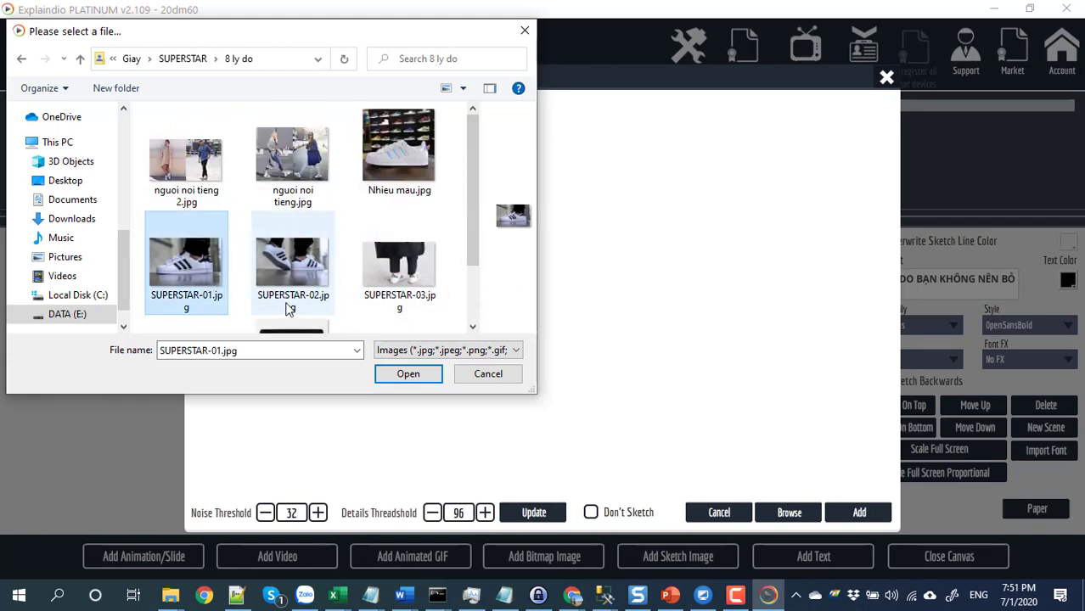
pyautogui.click(285, 252)
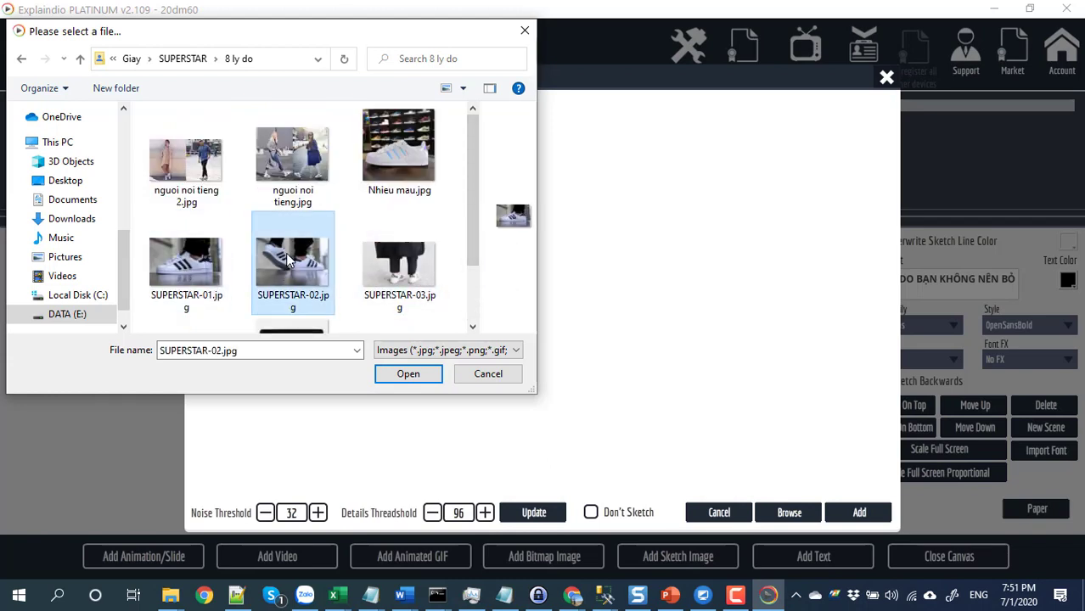
pyautogui.click(407, 376)
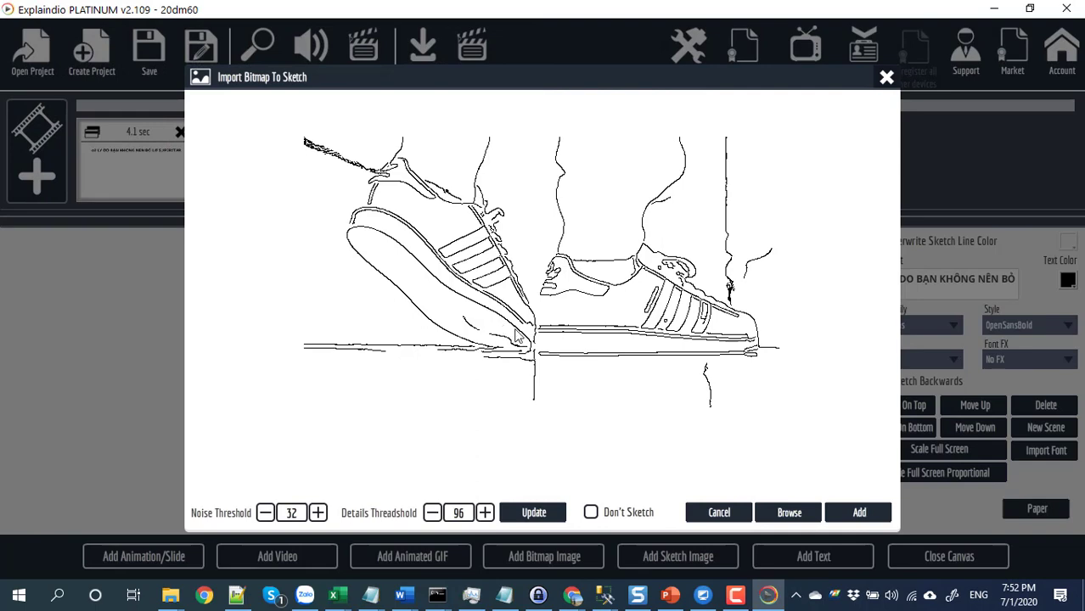
pyautogui.click(858, 511)
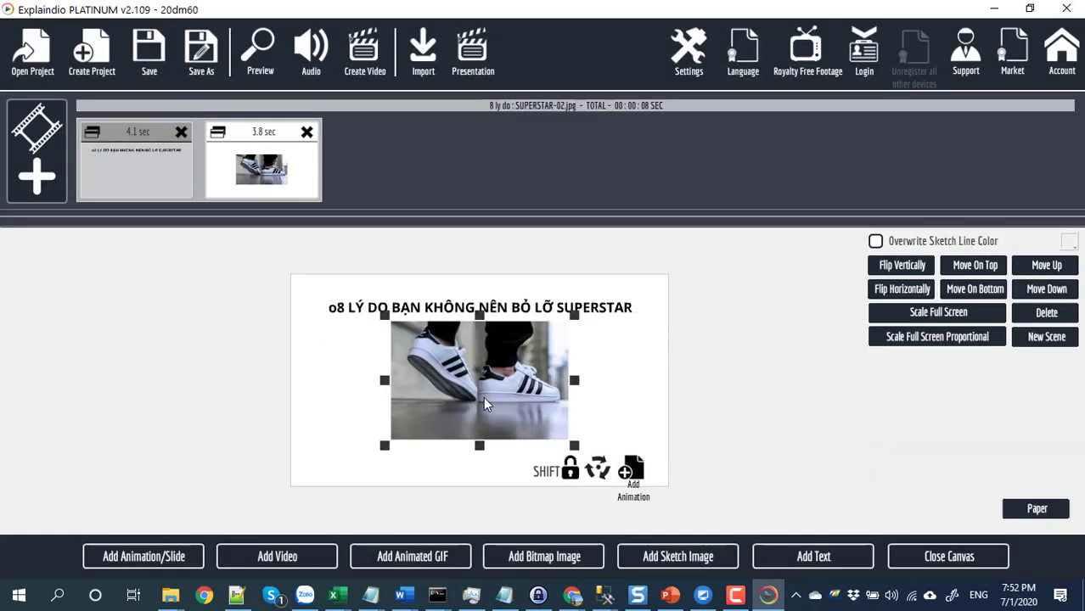
# Enlarge the shoe image, place it just below the heading, and preview the project through to its end.
pyautogui.moveTo(574, 446); pyautogui.dragTo(589, 468)
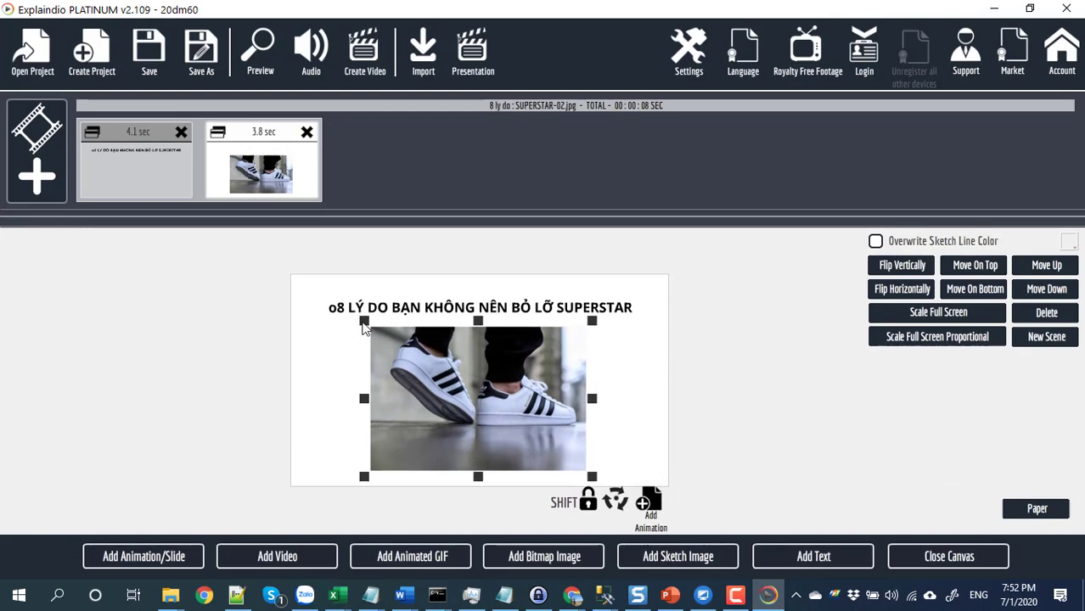
pyautogui.moveTo(363, 327); pyautogui.dragTo(356, 320)
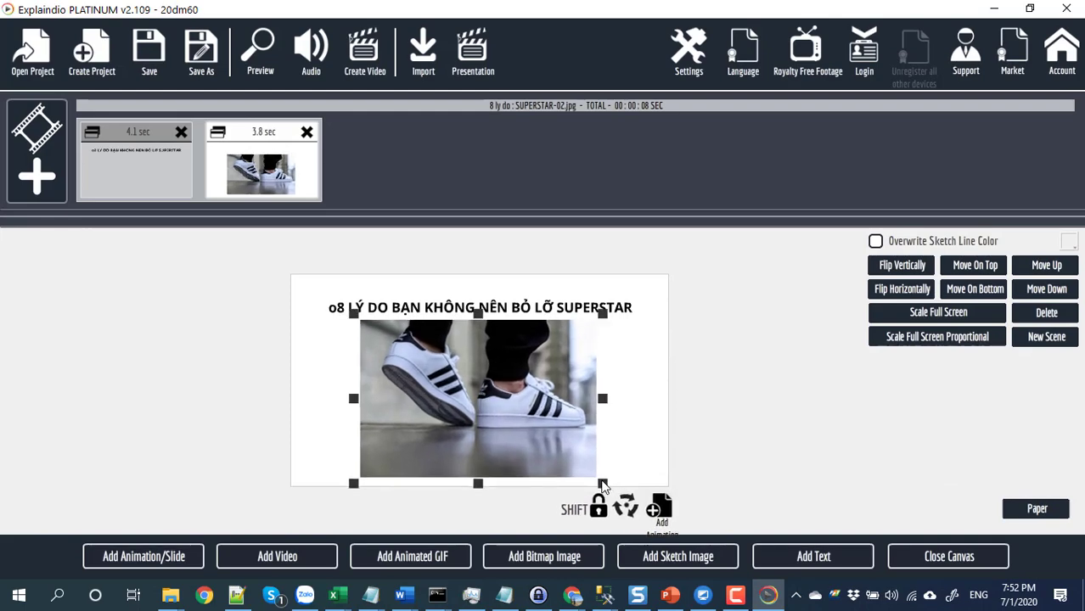
pyautogui.moveTo(523, 390); pyautogui.dragTo(530, 397)
pyautogui.click(258, 64)
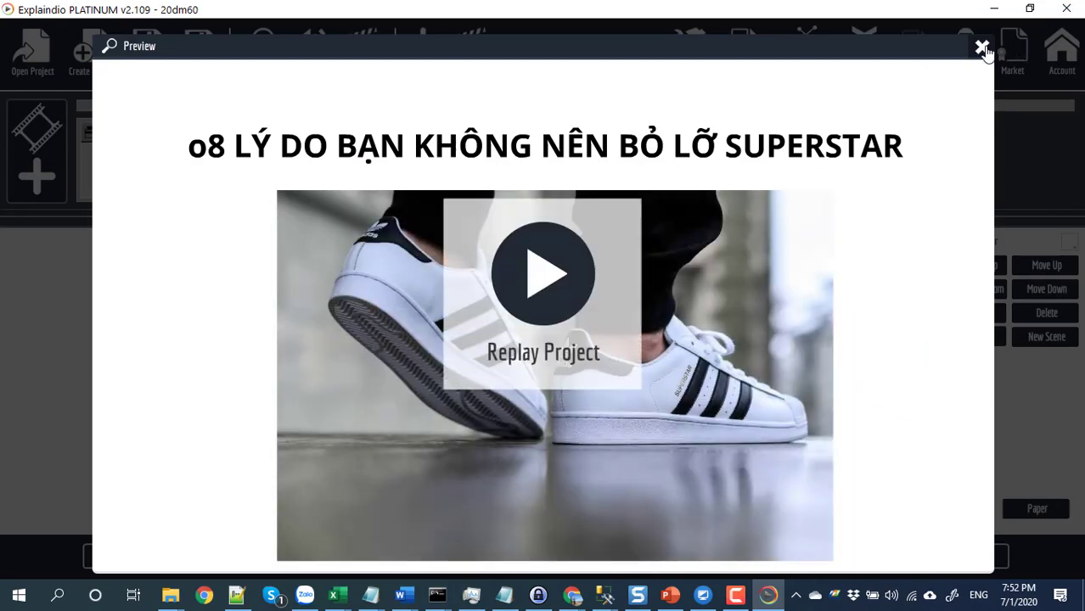
pyautogui.click(981, 47)
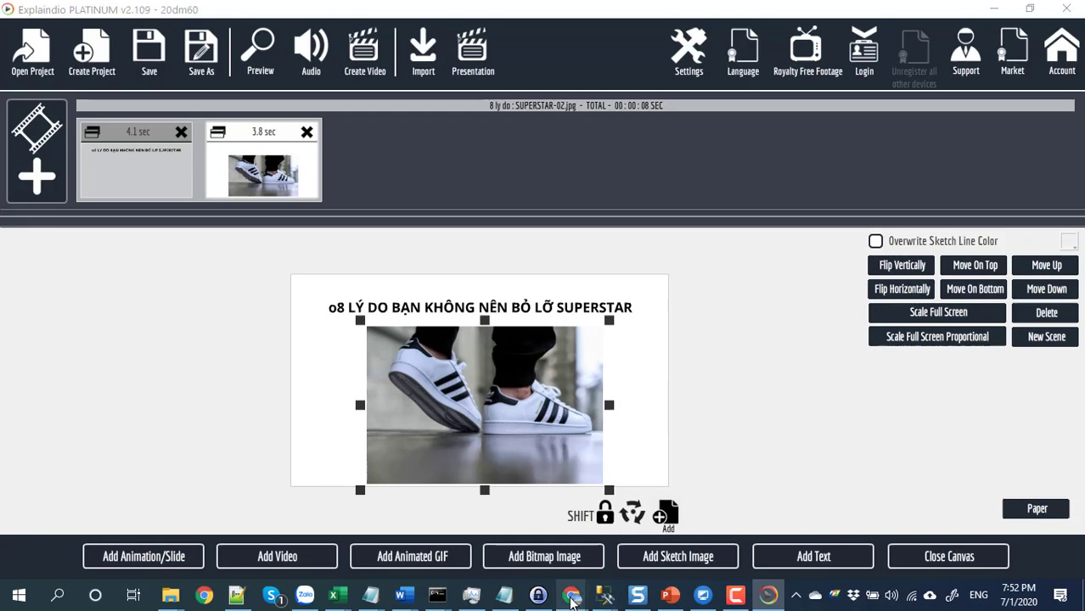
# Switch to Chrome, search Google for "audio youtube free" and open the YouTube Music Library result.
pyautogui.moveTo(572, 595)
pyautogui.click(544, 576)
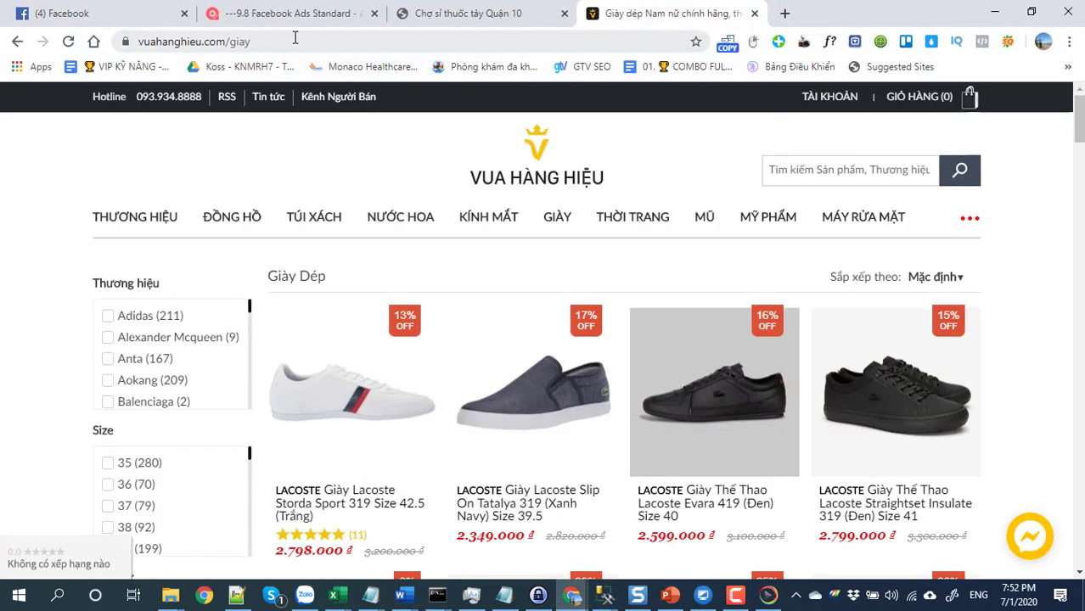
pyautogui.write('g')
pyautogui.press('BackSpace')
pyautogui.press('BackSpace')
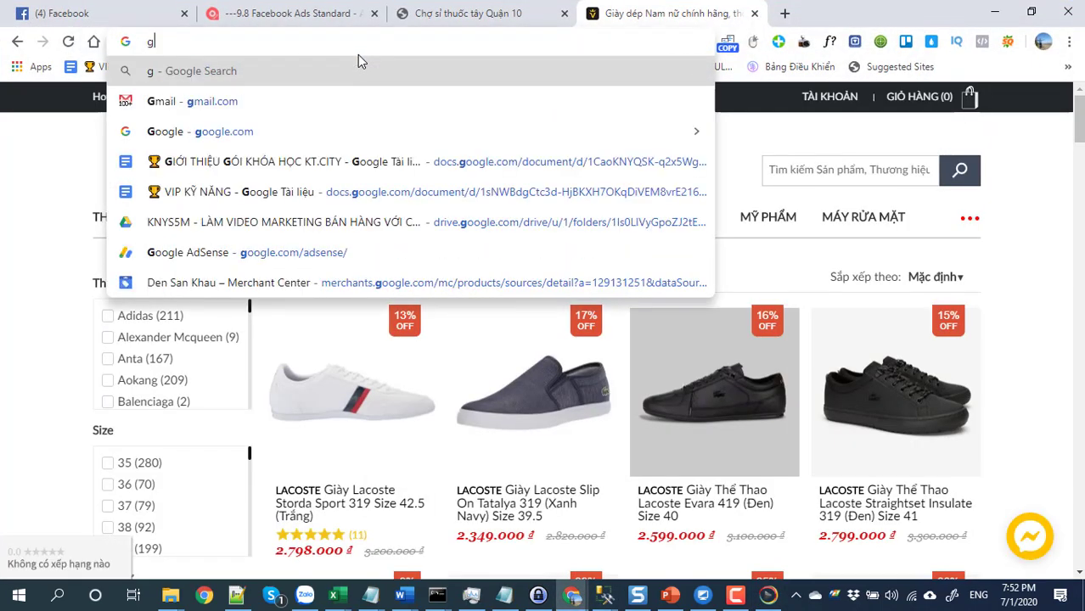
pyautogui.write('au')
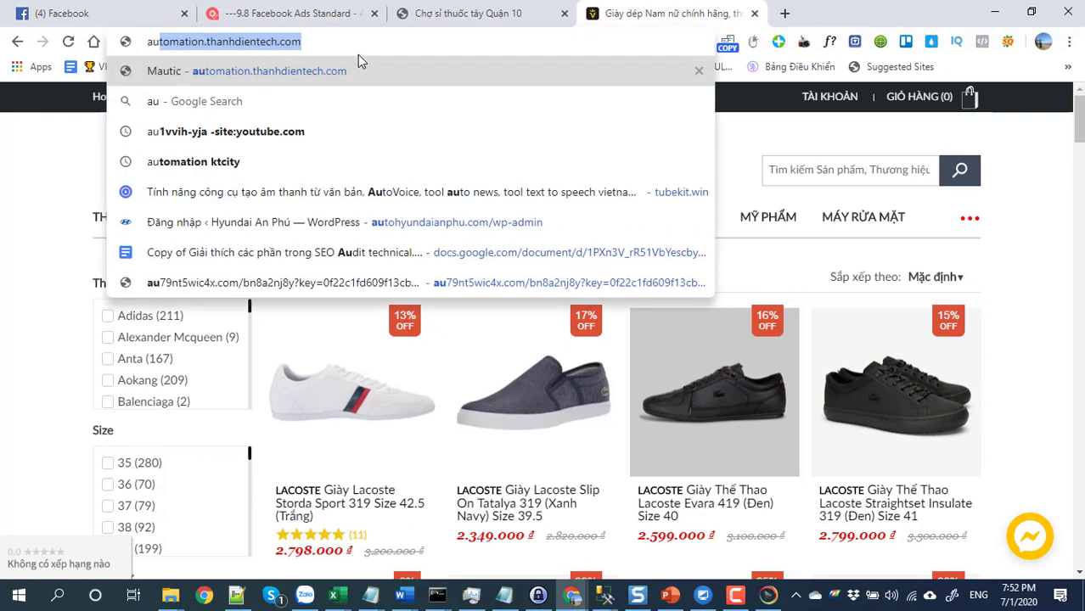
pyautogui.write('dio')
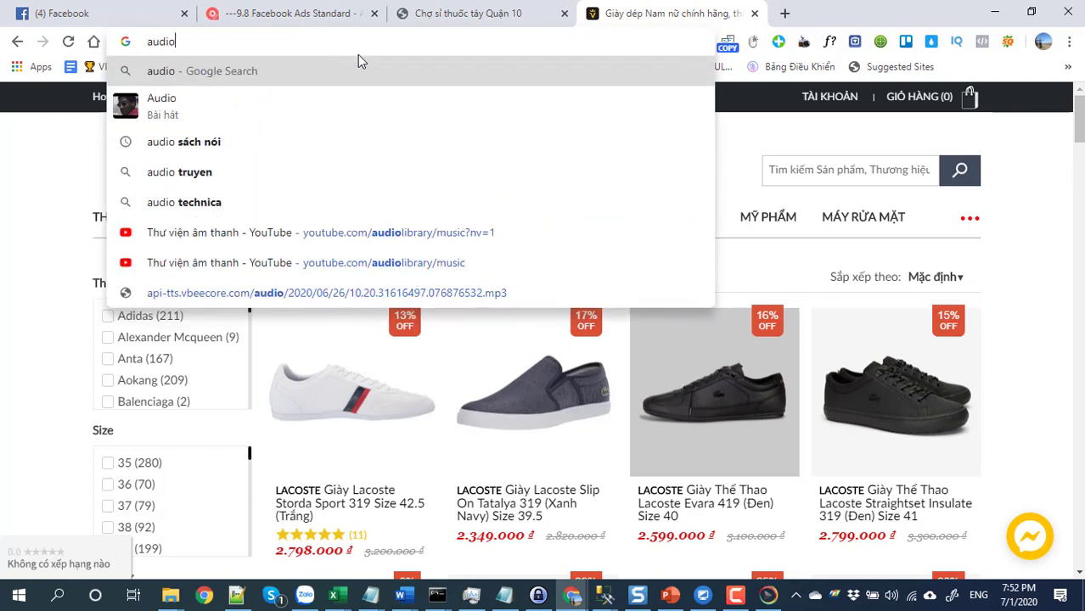
pyautogui.write(' y')
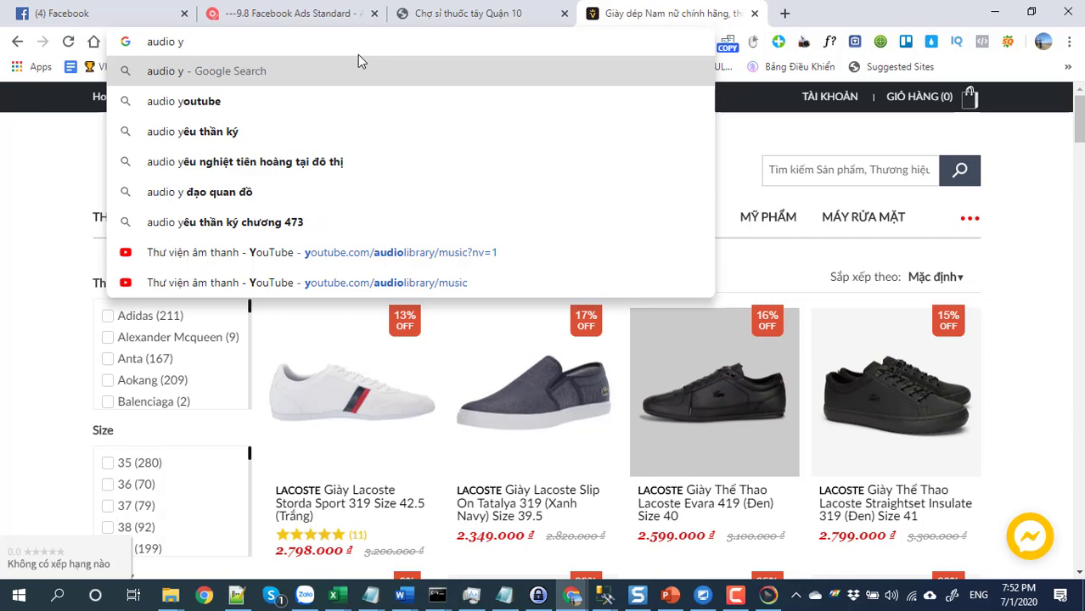
pyautogui.write('outube fr')
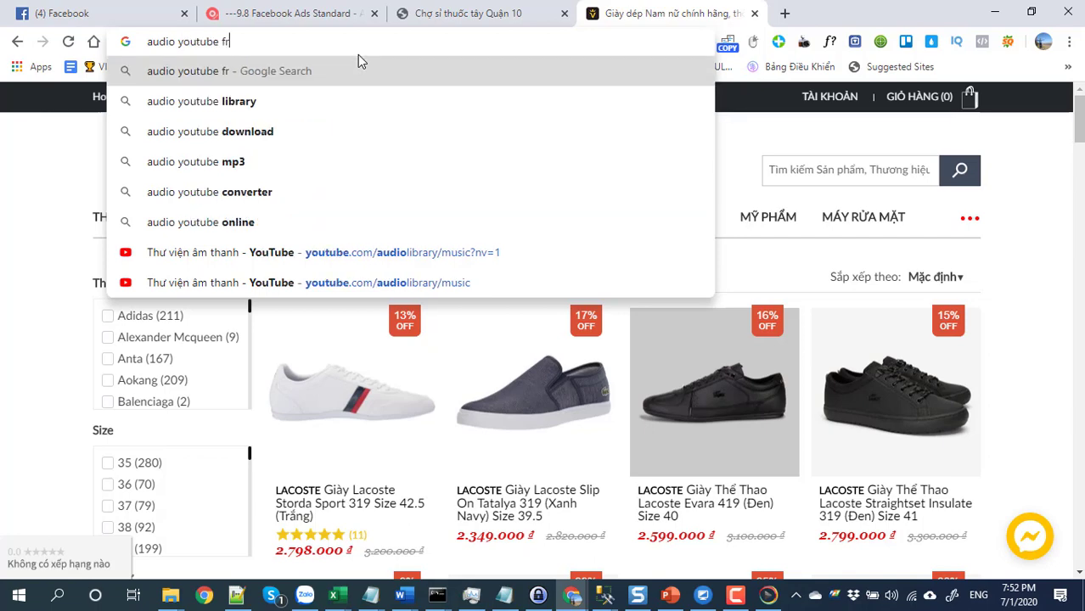
pyautogui.write('ee')
pyautogui.press('Return')
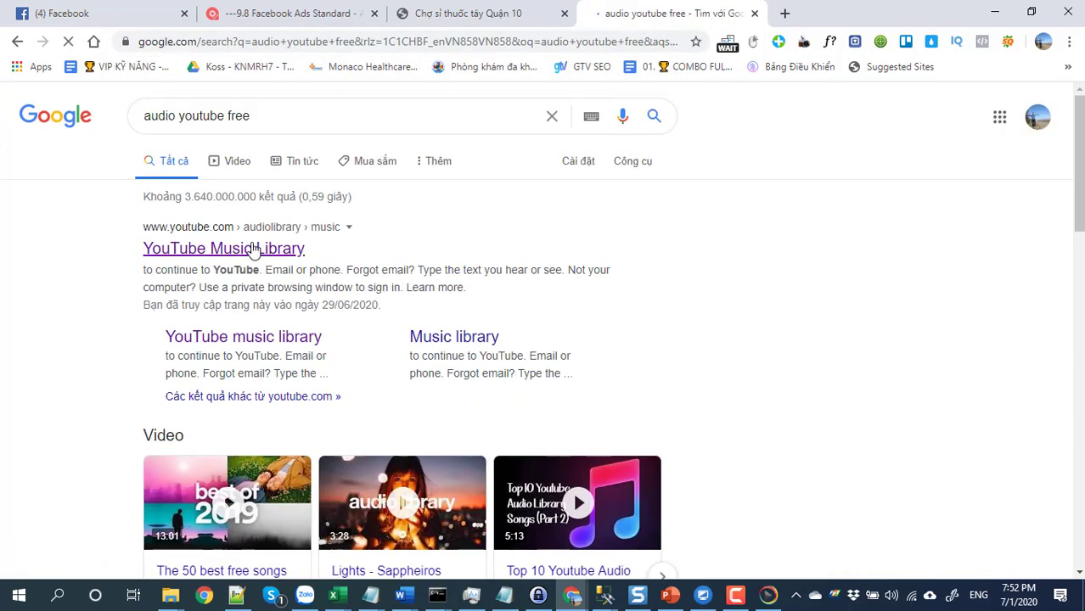
pyautogui.click(252, 247)
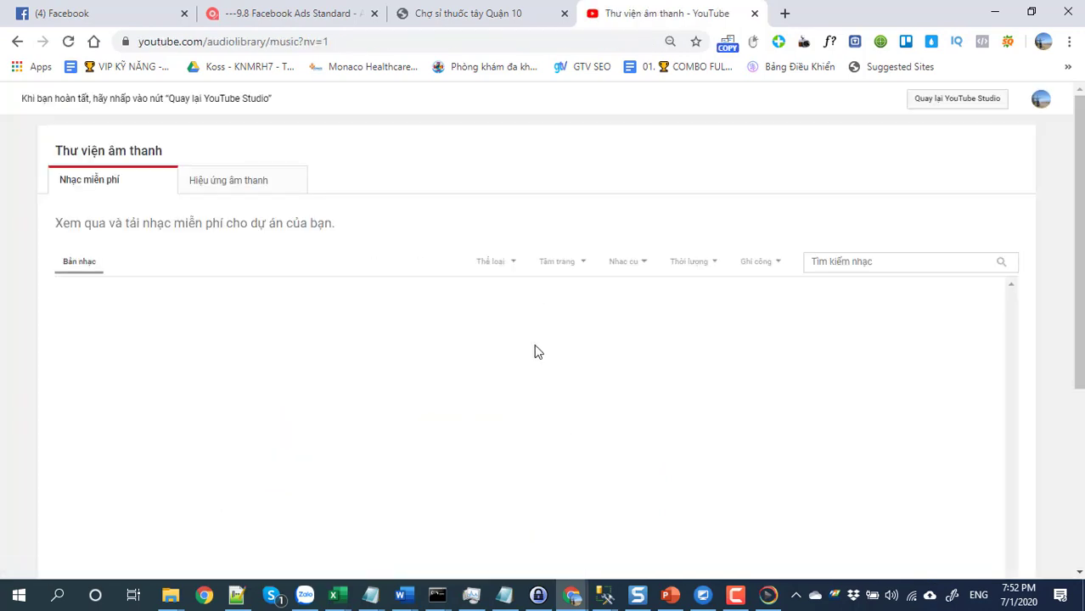
# Listen to the track Thin Places in the free music list, adjusting the system volume and skipping ahead in the track.
pyautogui.scroll(-3, 533, 346)
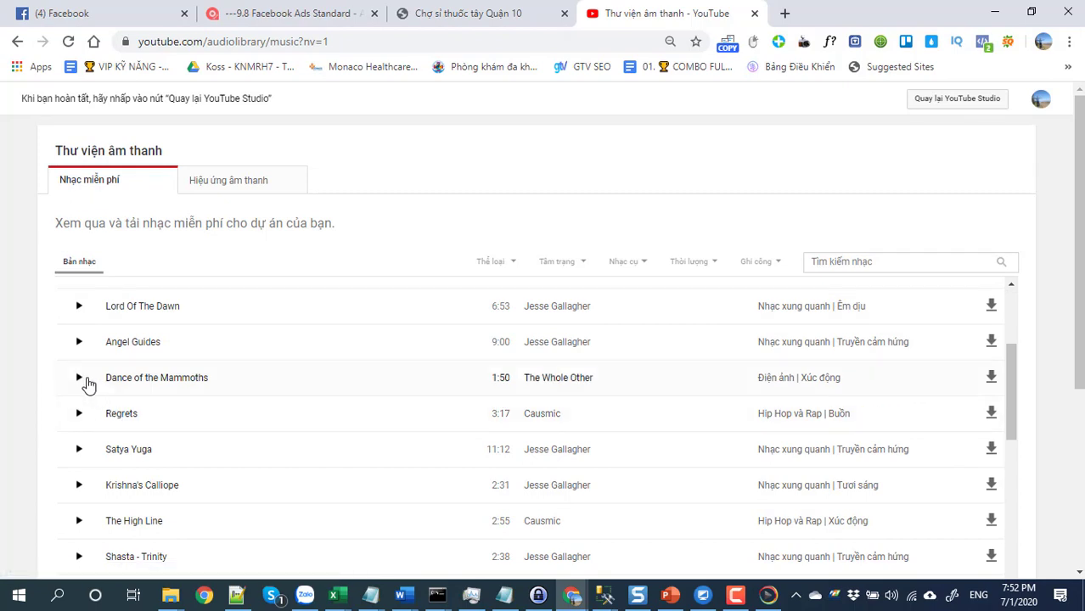
pyautogui.scroll(-2, 119, 386)
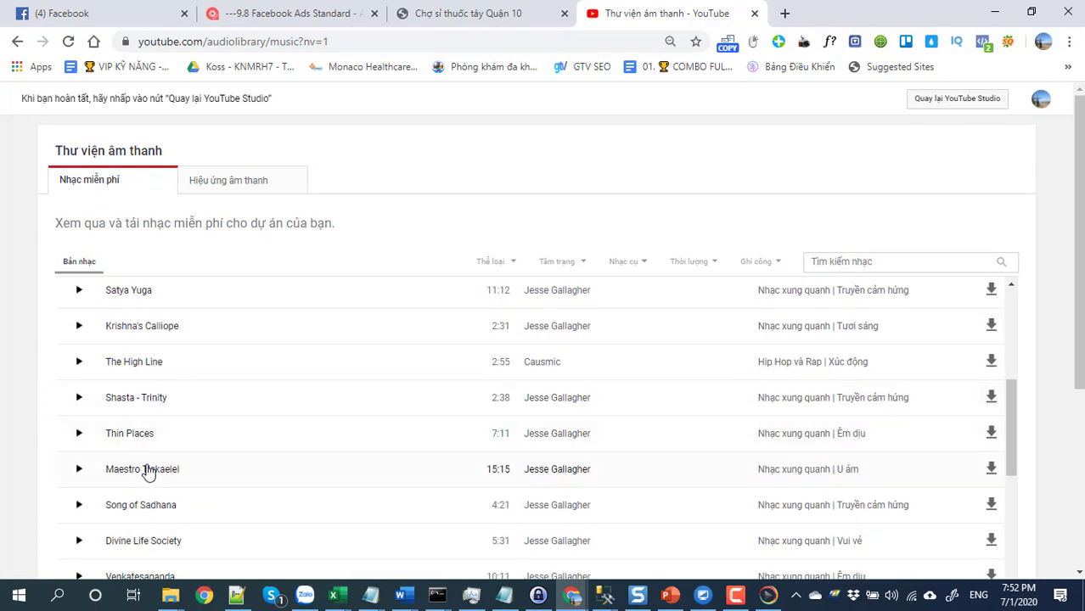
pyautogui.click(79, 435)
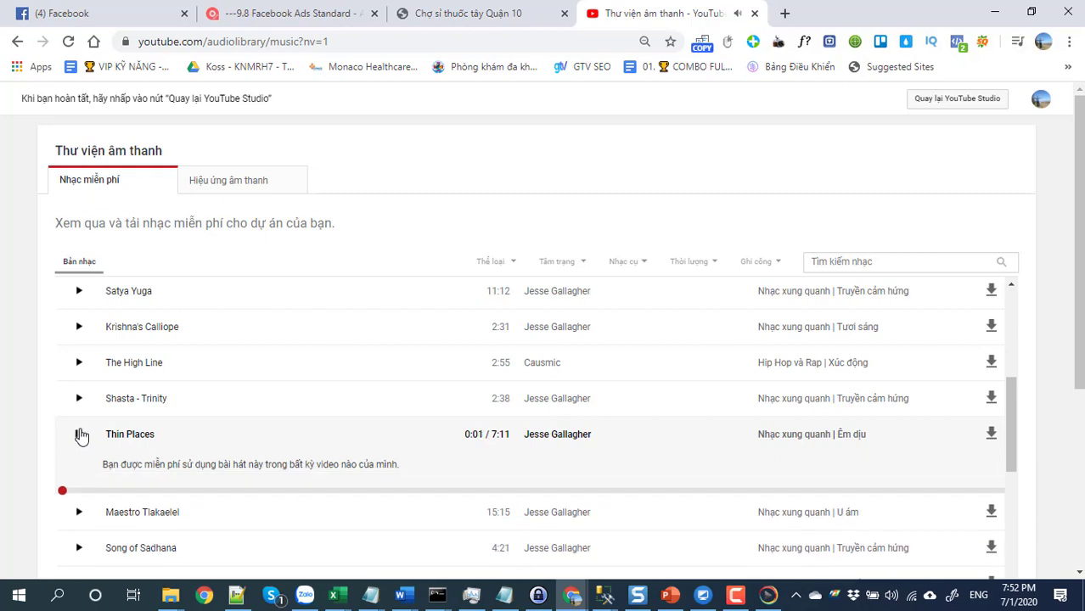
pyautogui.click(79, 435)
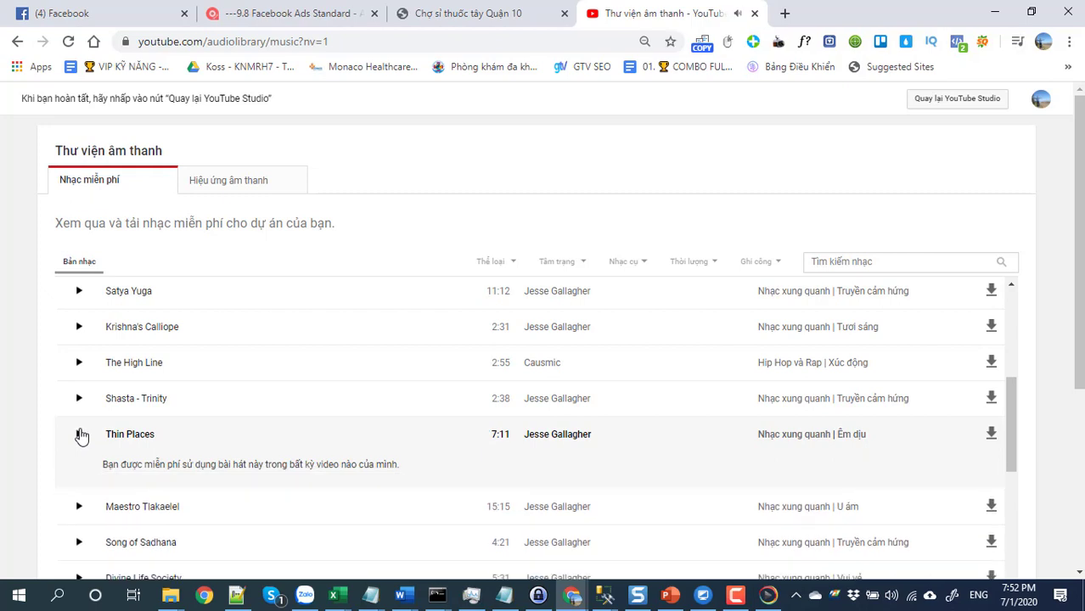
pyautogui.press('XF86AudioPlay')
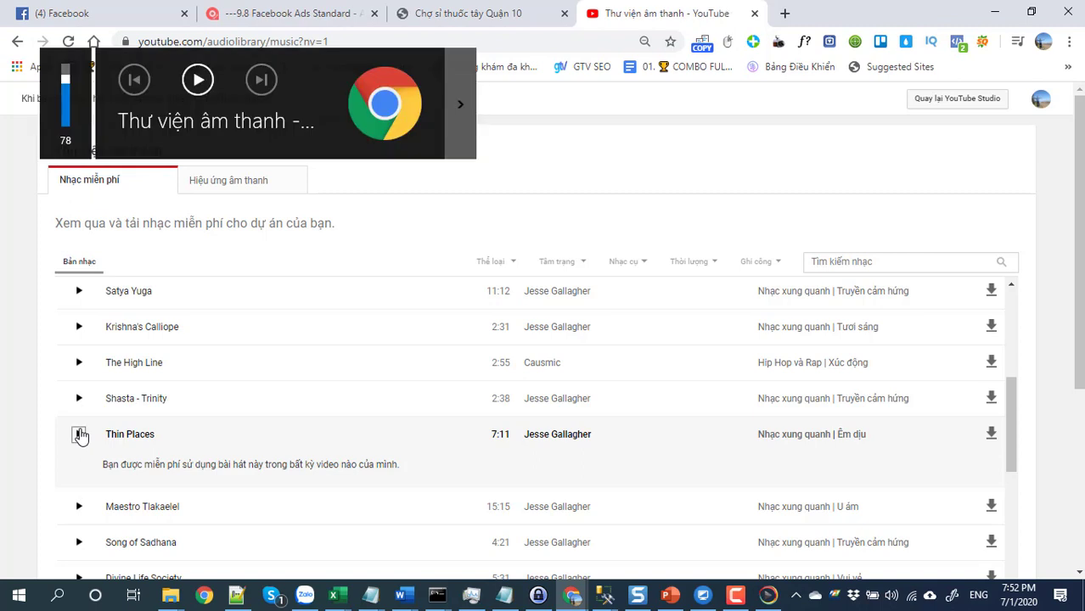
pyautogui.click(78, 436)
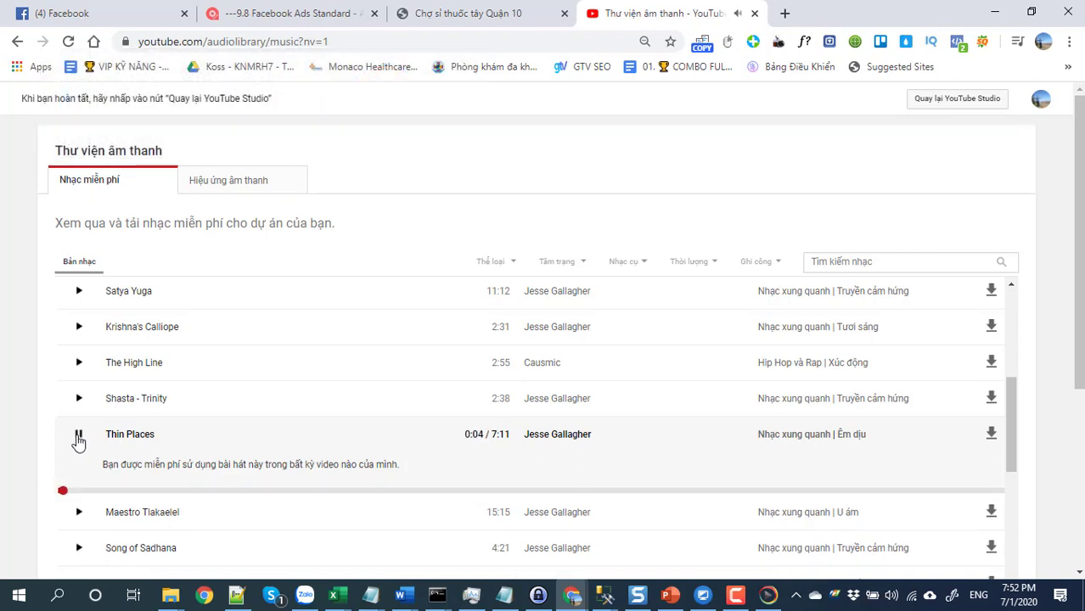
pyautogui.click(91, 491)
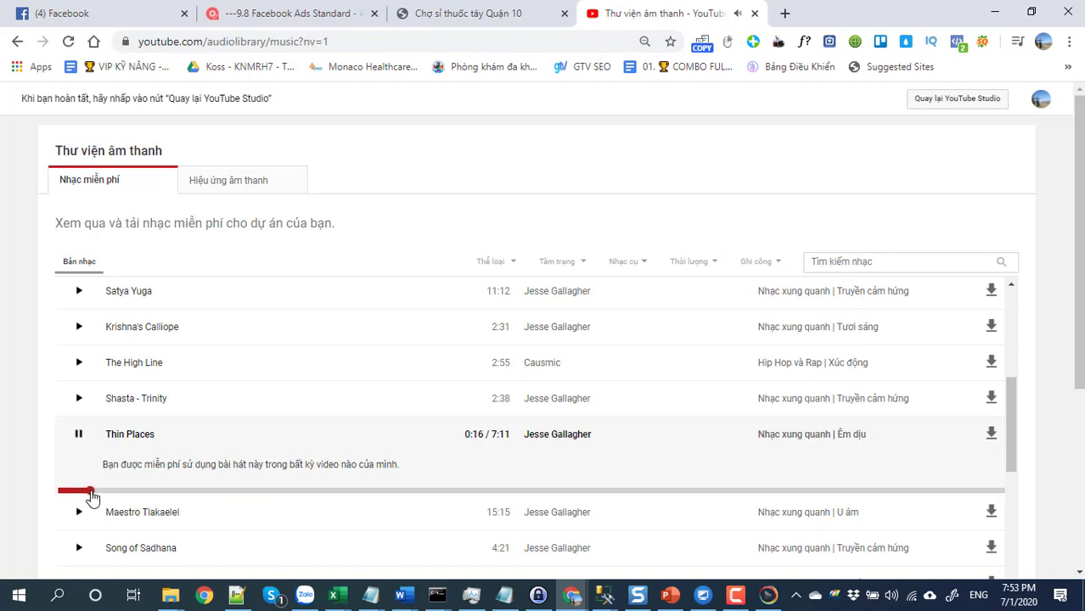
pyautogui.click(108, 491)
# Browse the free music tracks listed around Thin Places and stop that track's playback.
pyautogui.scroll(-2, 128, 492)
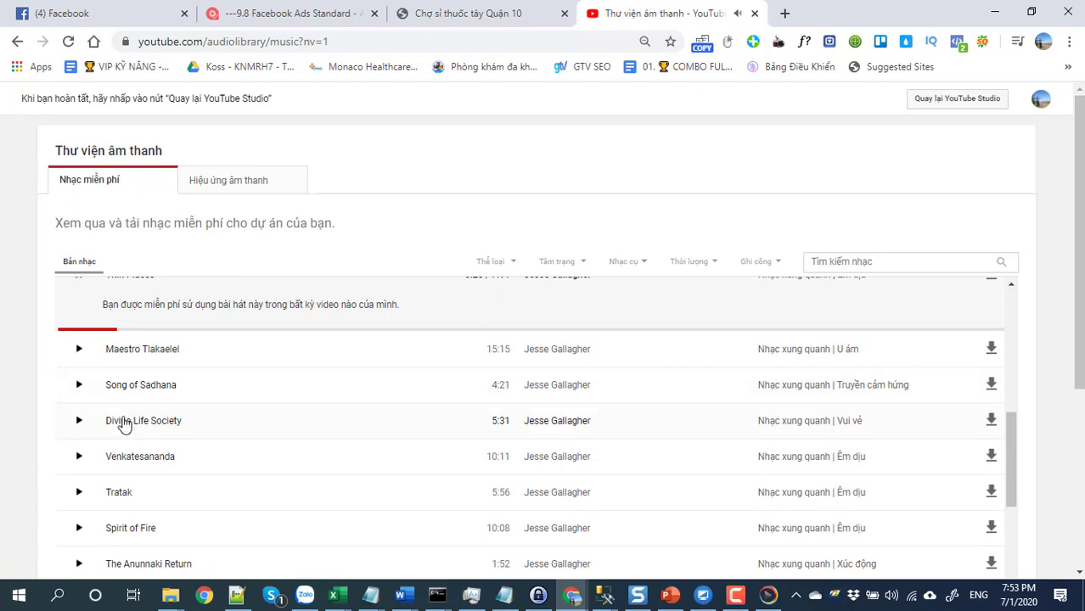
pyautogui.scroll(-2, 128, 424)
pyautogui.scroll(7, 153, 399)
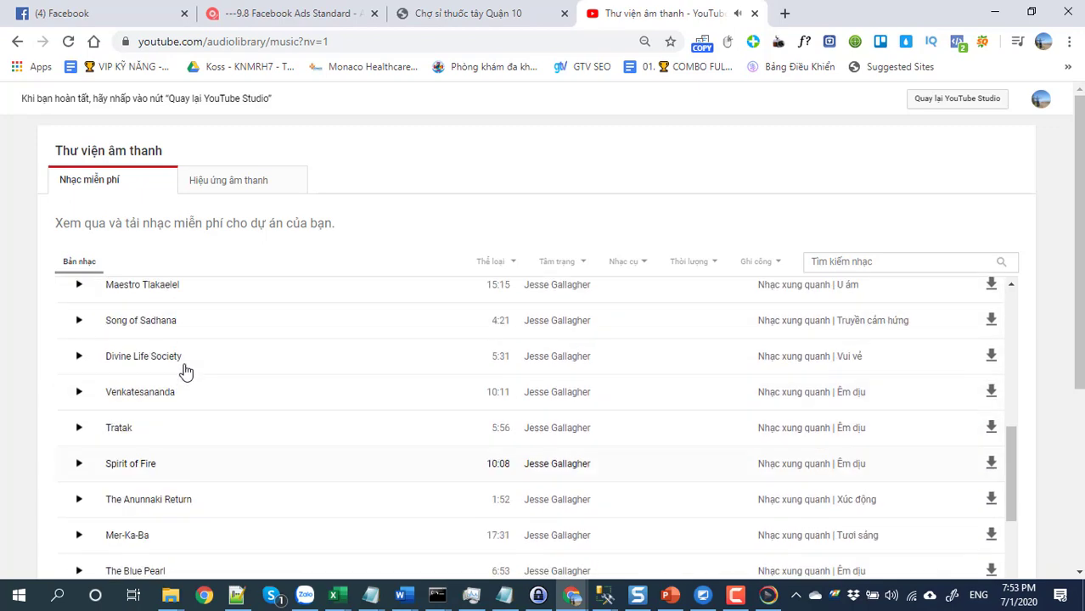
pyautogui.scroll(-2, 170, 433)
pyautogui.scroll(-1, 111, 483)
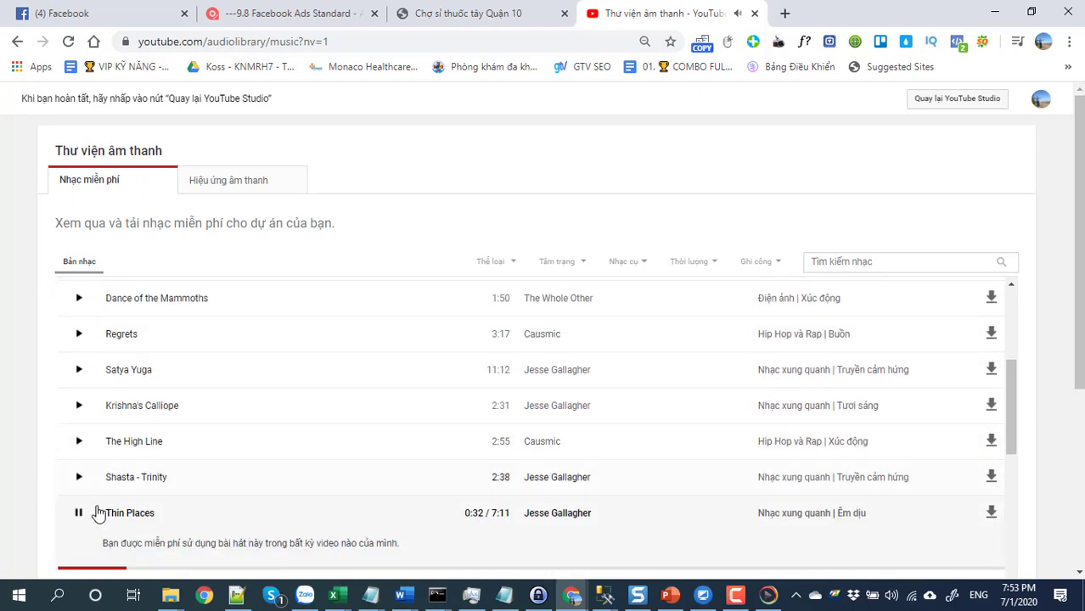
pyautogui.click(79, 513)
pyautogui.scroll(4, 408, 391)
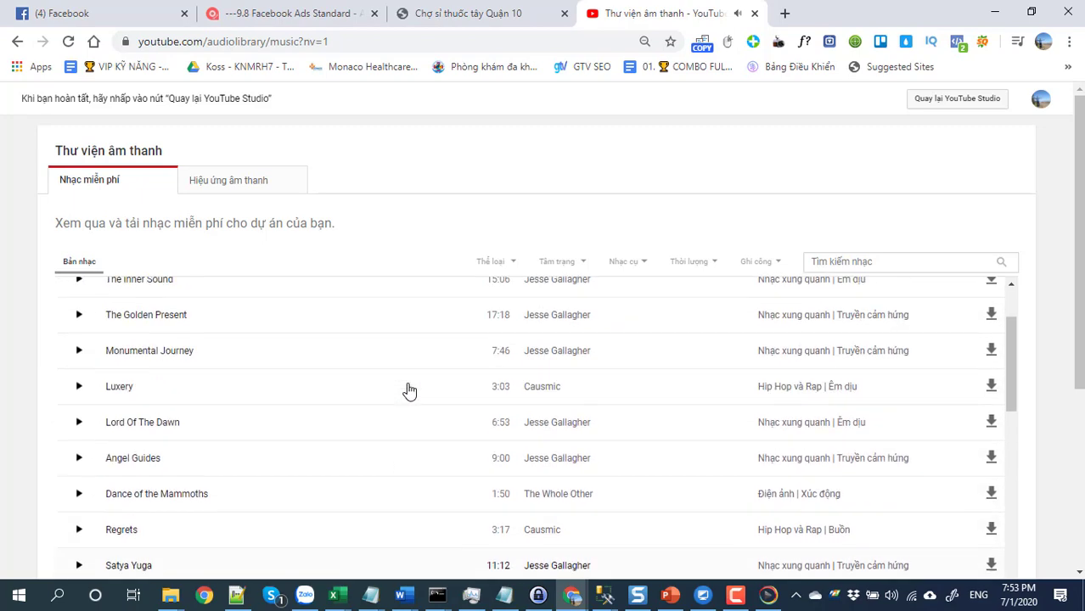
pyautogui.scroll(-2, 399, 382)
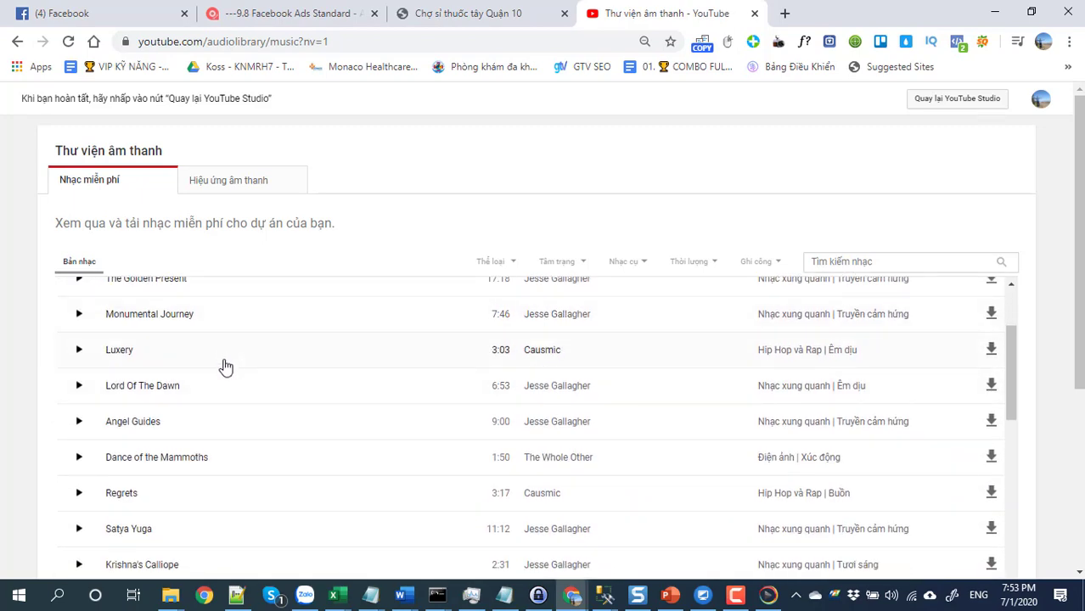
pyautogui.scroll(-4, 226, 367)
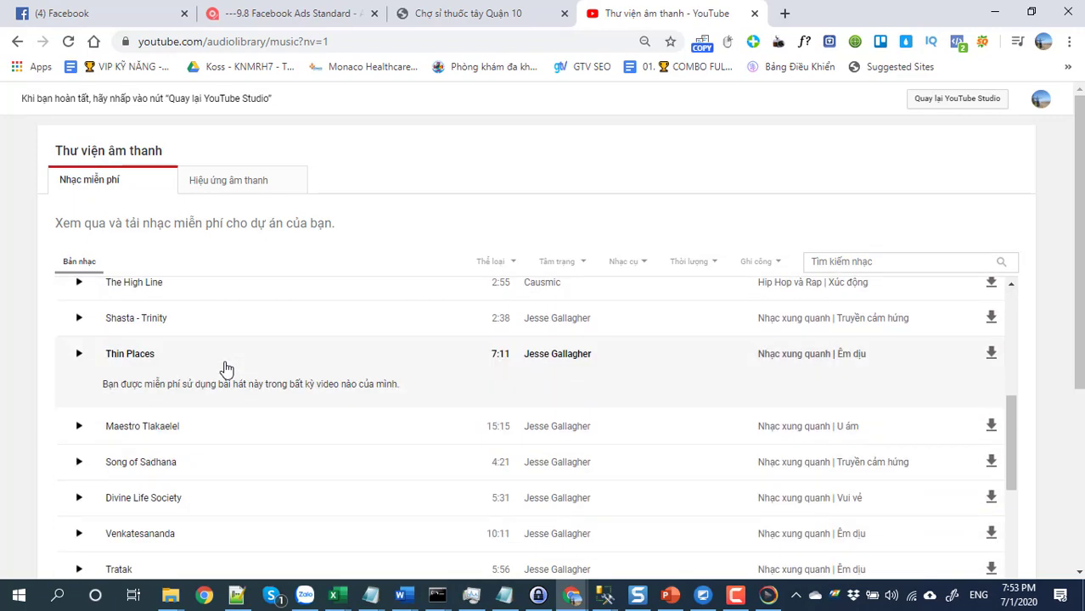
# Skim more of the free music list, switch to Explaindio and enable the Voice track in the project's sound settings.
pyautogui.scroll(-4, 226, 367)
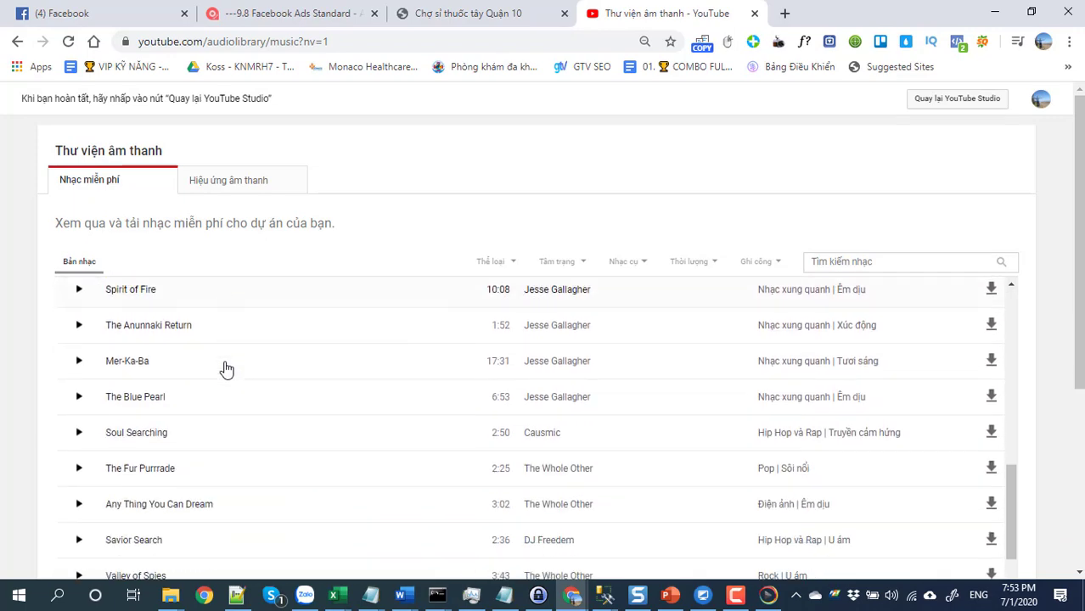
pyautogui.scroll(-4, 225, 369)
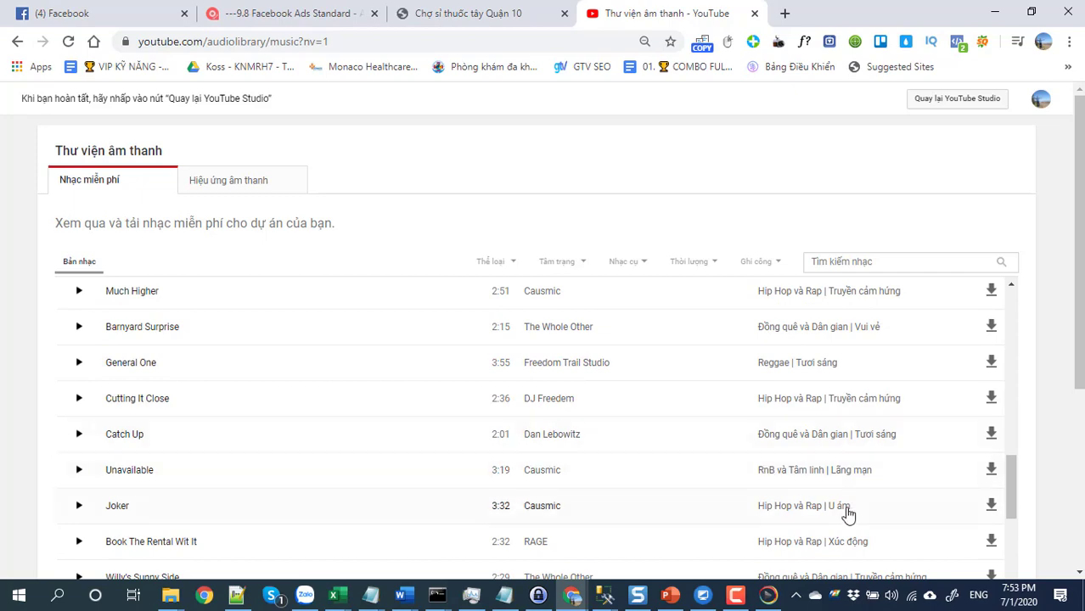
pyautogui.click(767, 594)
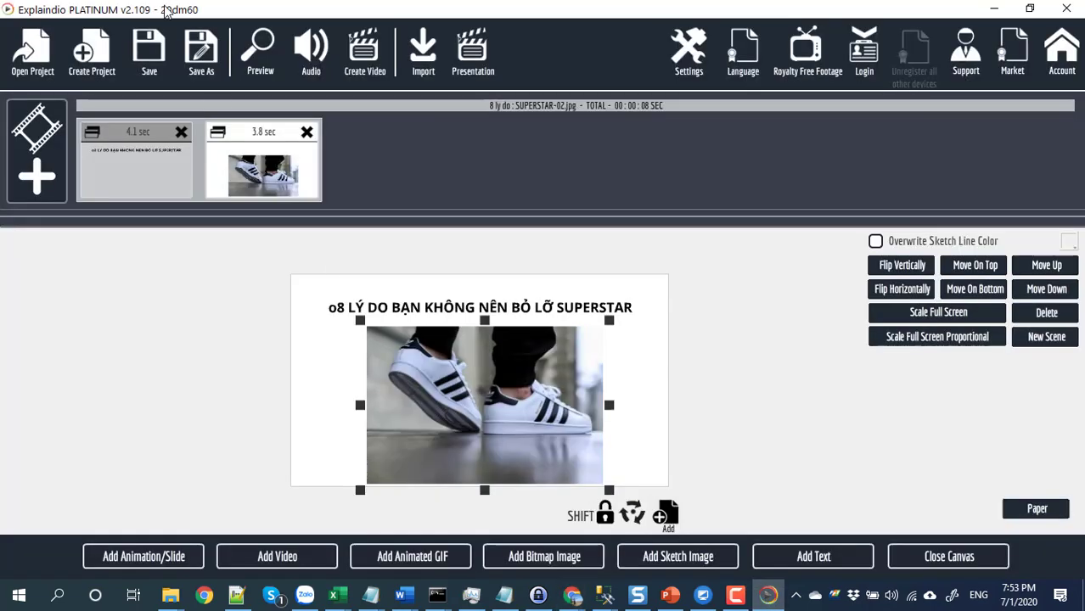
pyautogui.click(311, 53)
pyautogui.click(211, 161)
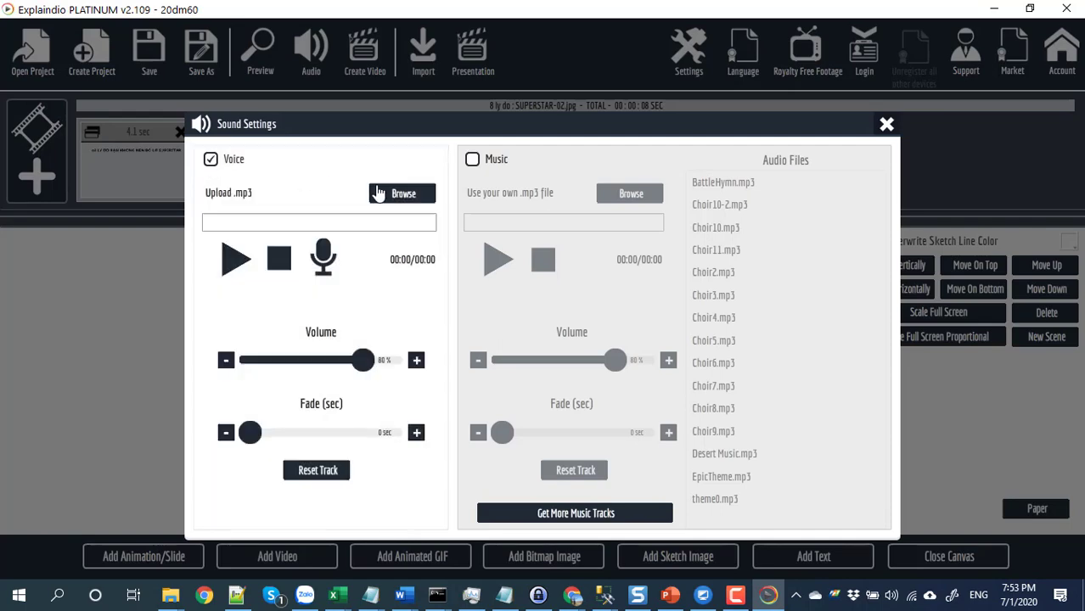
# Load the Morning_Mandolin mp3 from the Giay > mp3 folder as the voice track and preview the project to its end.
pyautogui.click(383, 197)
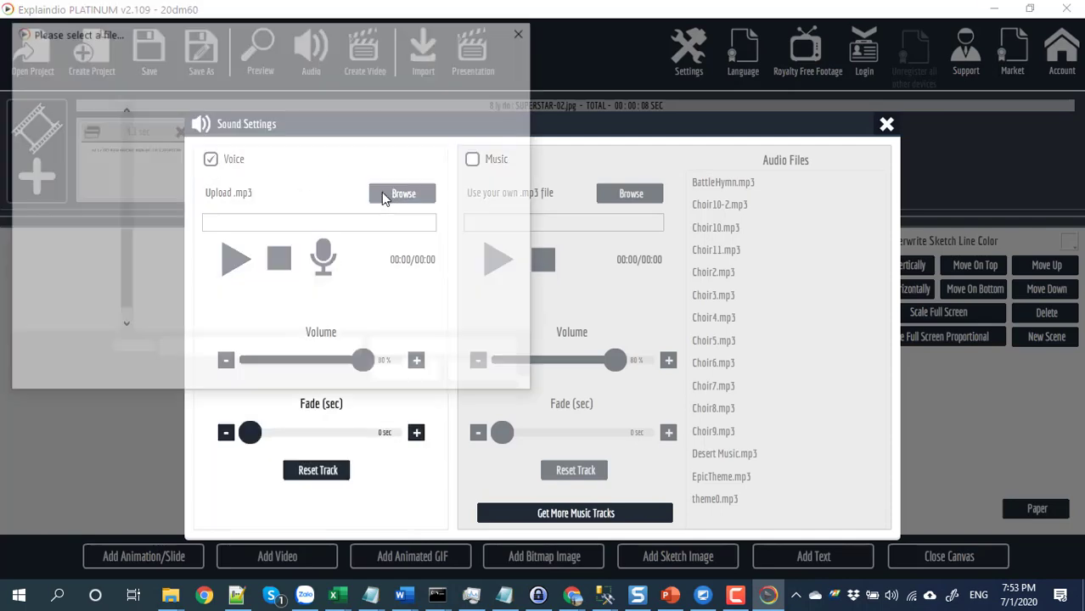
pyautogui.scroll(3, 113, 190)
pyautogui.scroll(3, 115, 187)
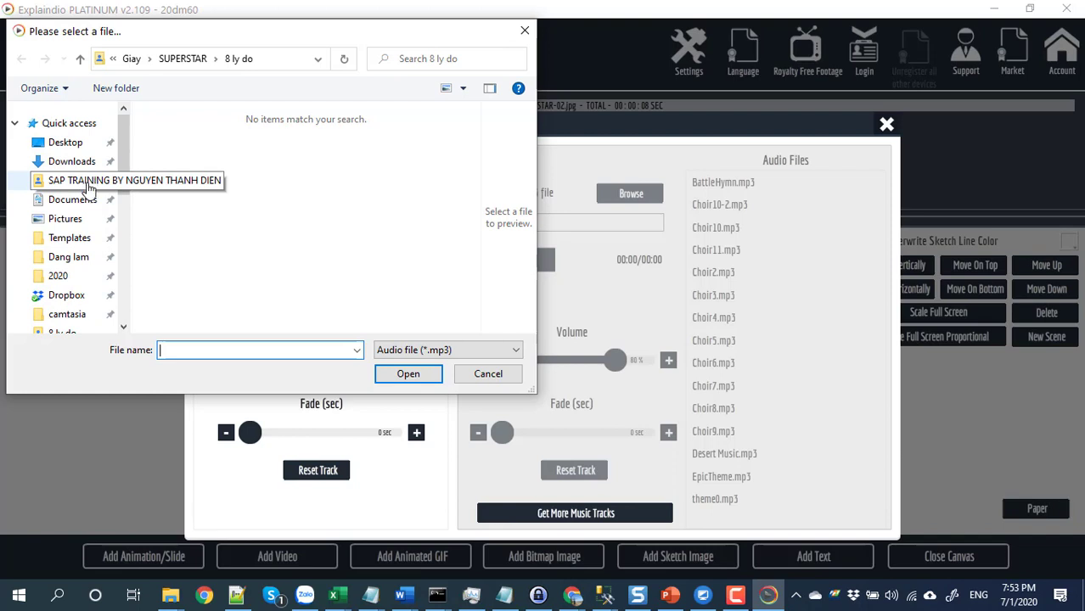
pyautogui.click(73, 314)
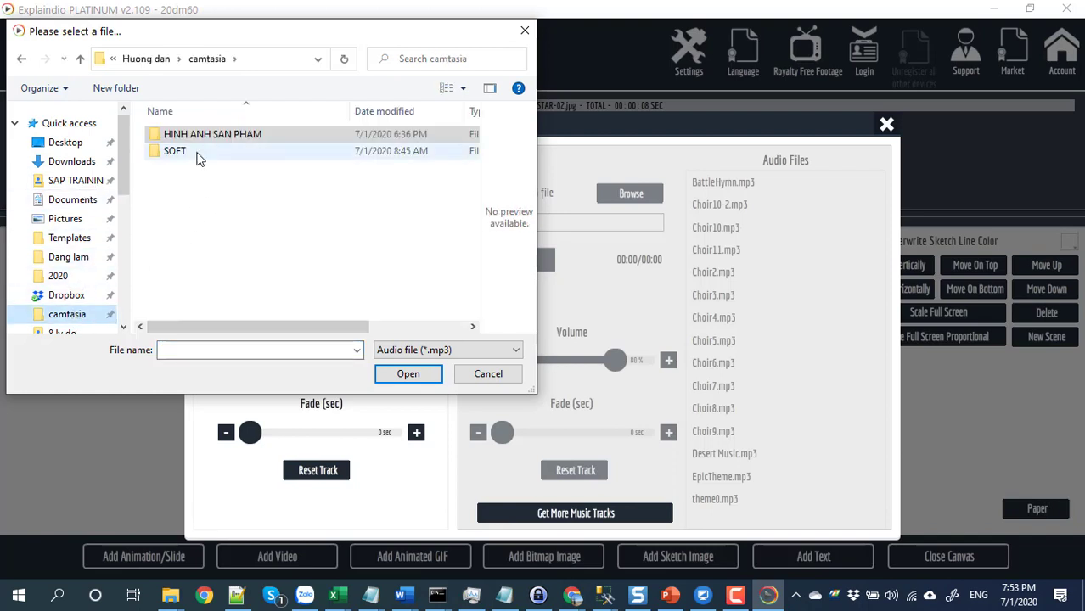
pyautogui.doubleClick(186, 138)
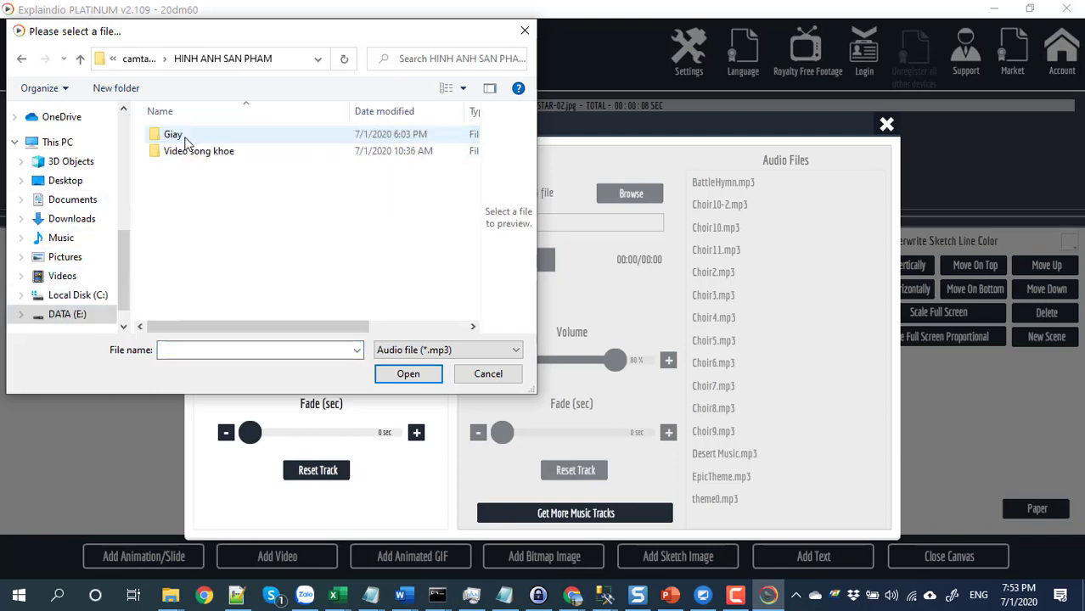
pyautogui.doubleClick(180, 135)
pyautogui.doubleClick(181, 140)
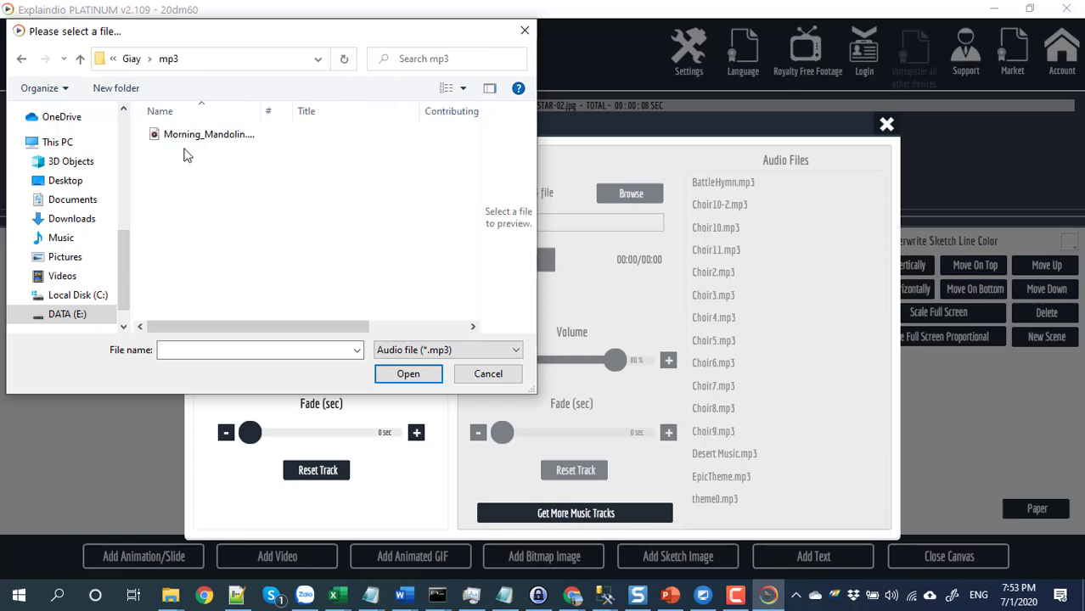
pyautogui.click(189, 140)
pyautogui.click(396, 376)
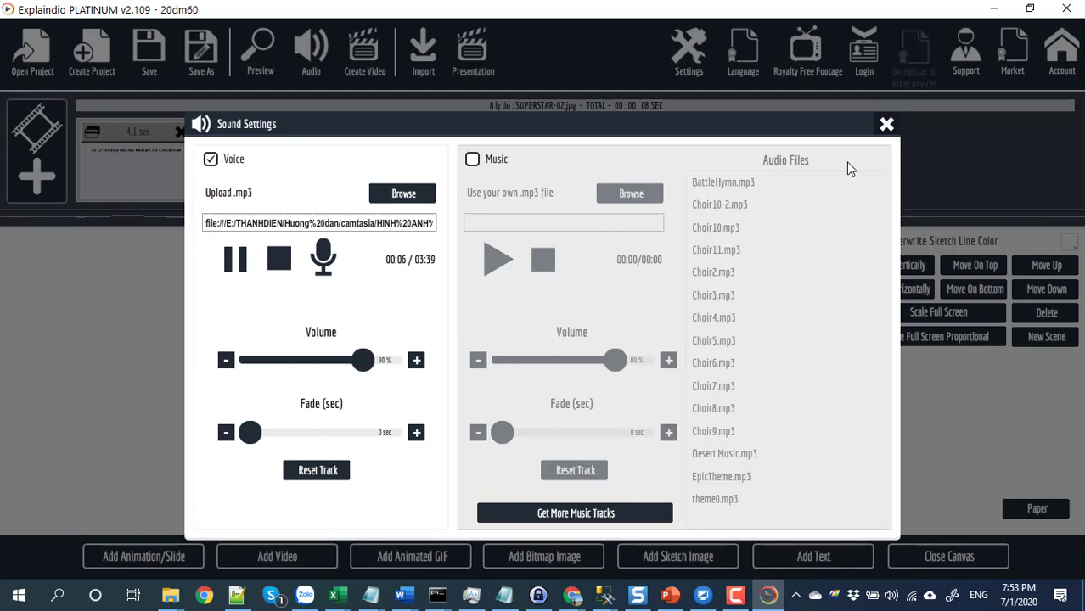
pyautogui.click(885, 126)
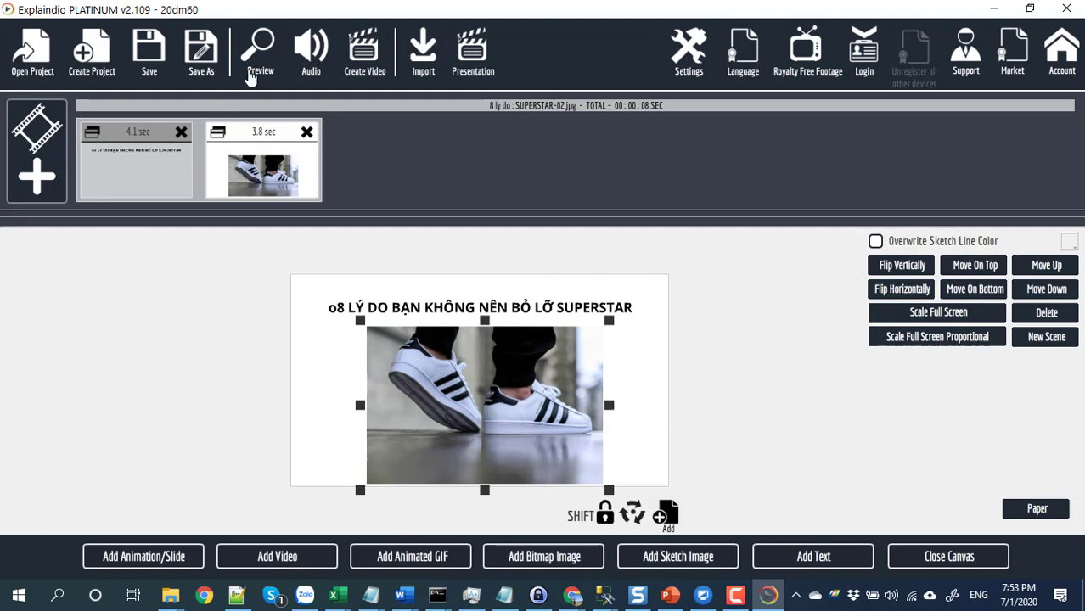
pyautogui.click(268, 48)
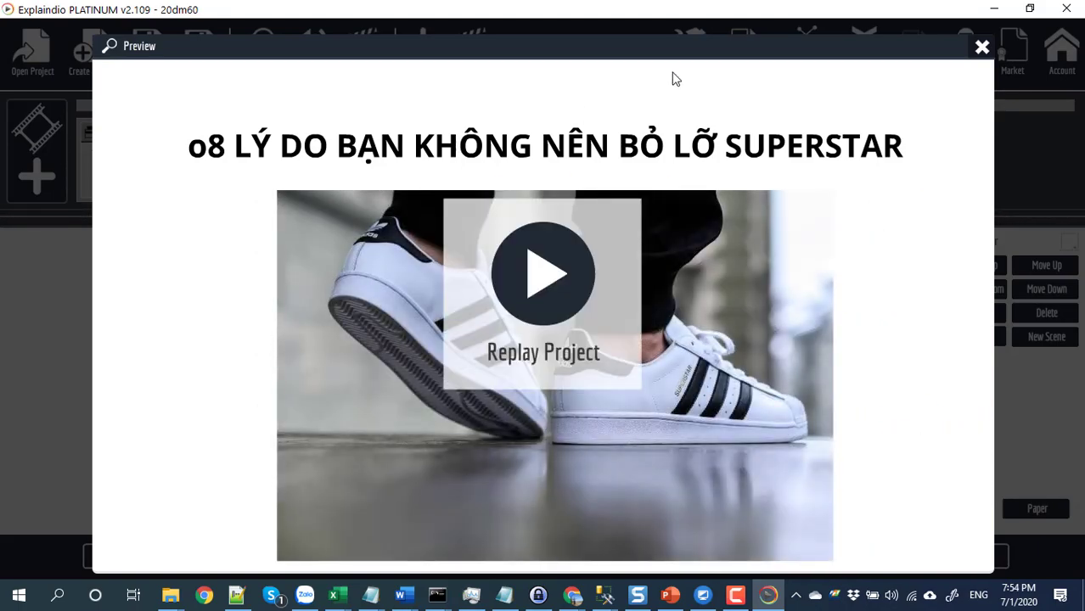
pyautogui.click(980, 48)
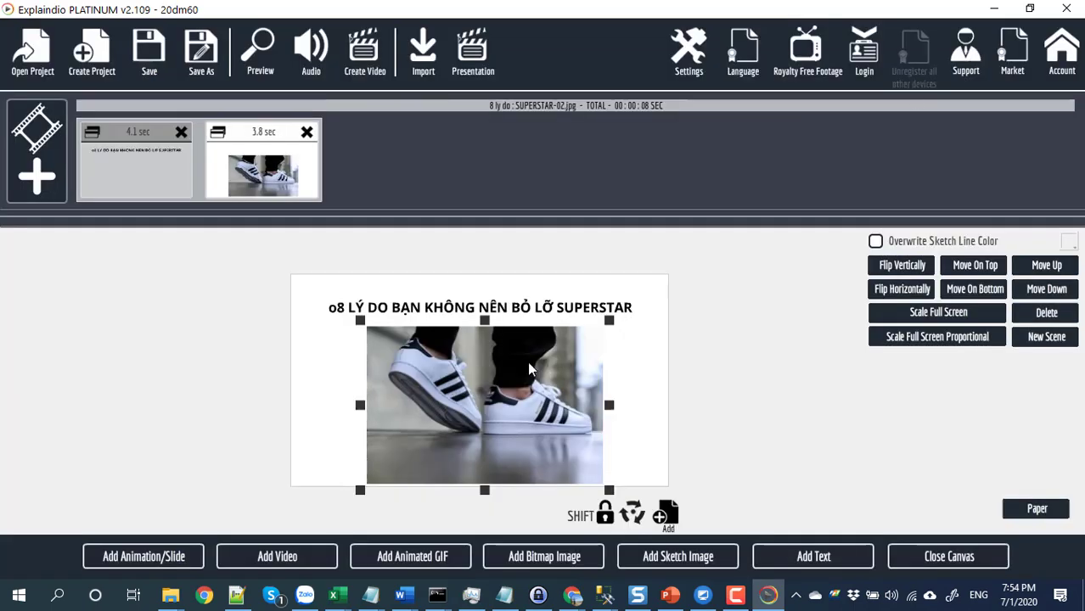
# Nudge the Superstar heading slightly up and the shoe image slightly up and to the left on the canvas.
pyautogui.click(492, 309)
pyautogui.moveTo(475, 376); pyautogui.dragTo(474, 366)
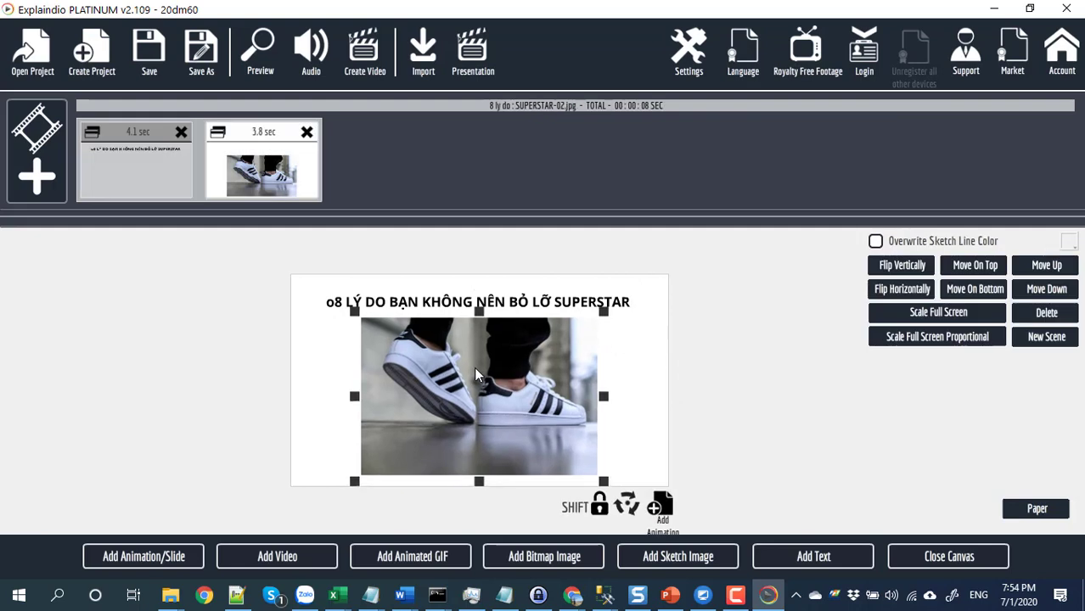
pyautogui.click(456, 303)
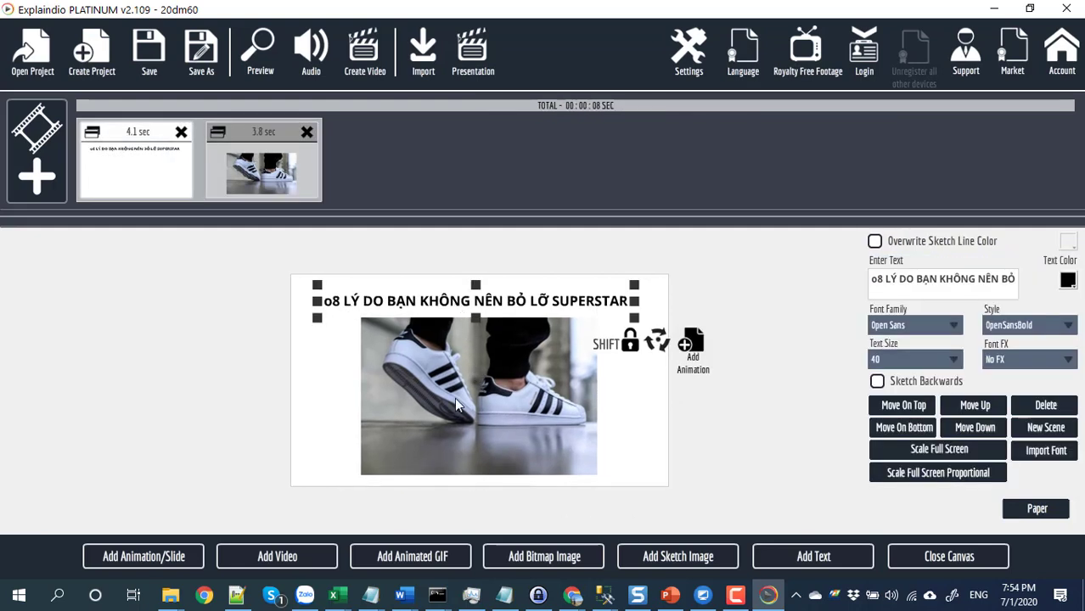
pyautogui.click(521, 388)
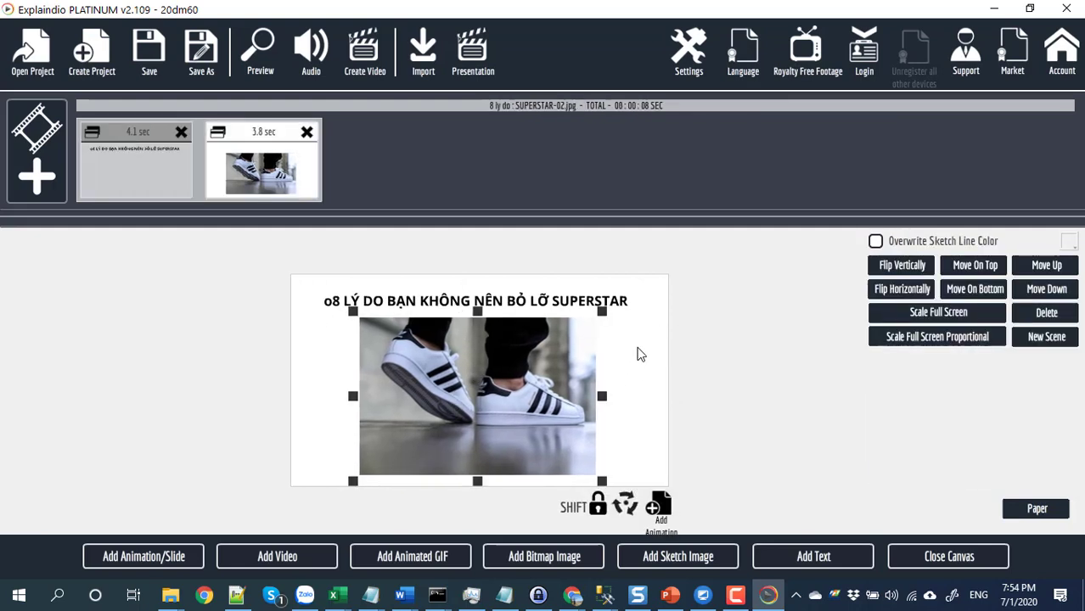
pyautogui.click(456, 309)
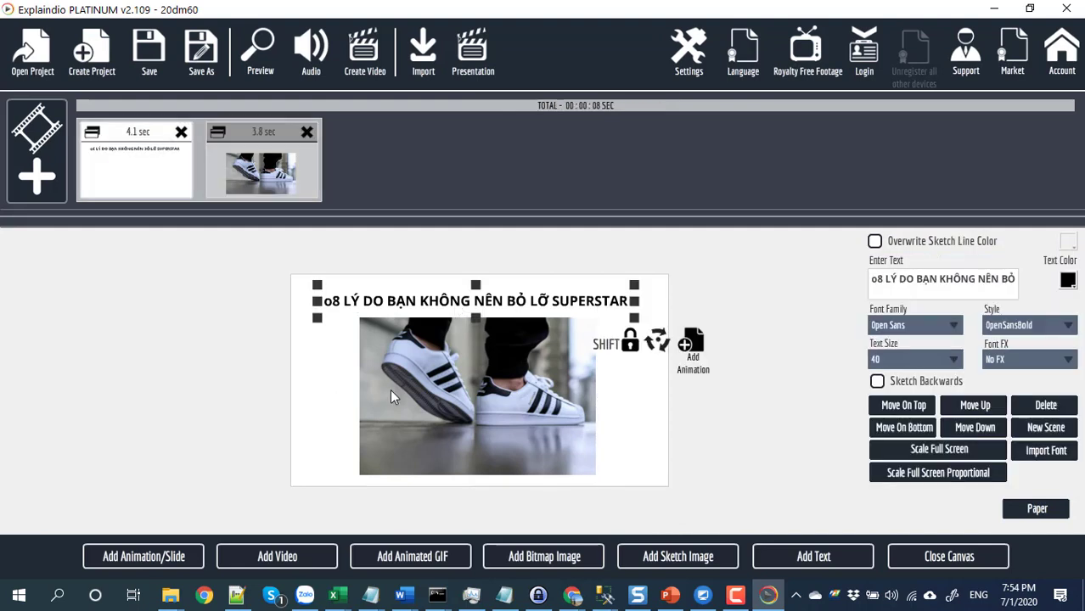
pyautogui.moveTo(413, 419); pyautogui.dragTo(410, 420)
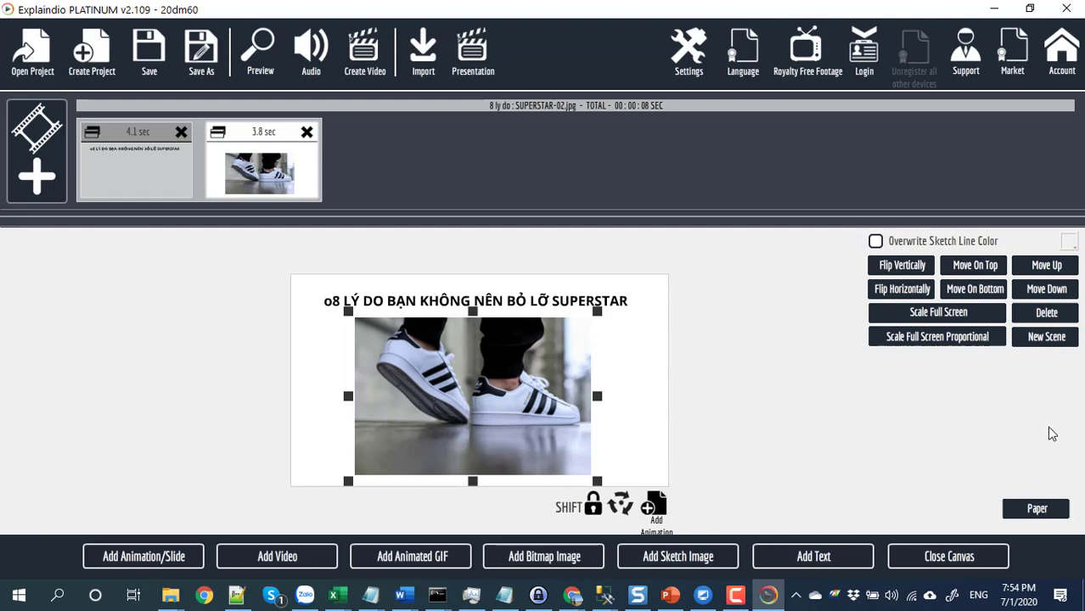
# Close the canvas and set the shoe image's Pause After Action to 23 frames in its Action Before settings.
pyautogui.click(949, 557)
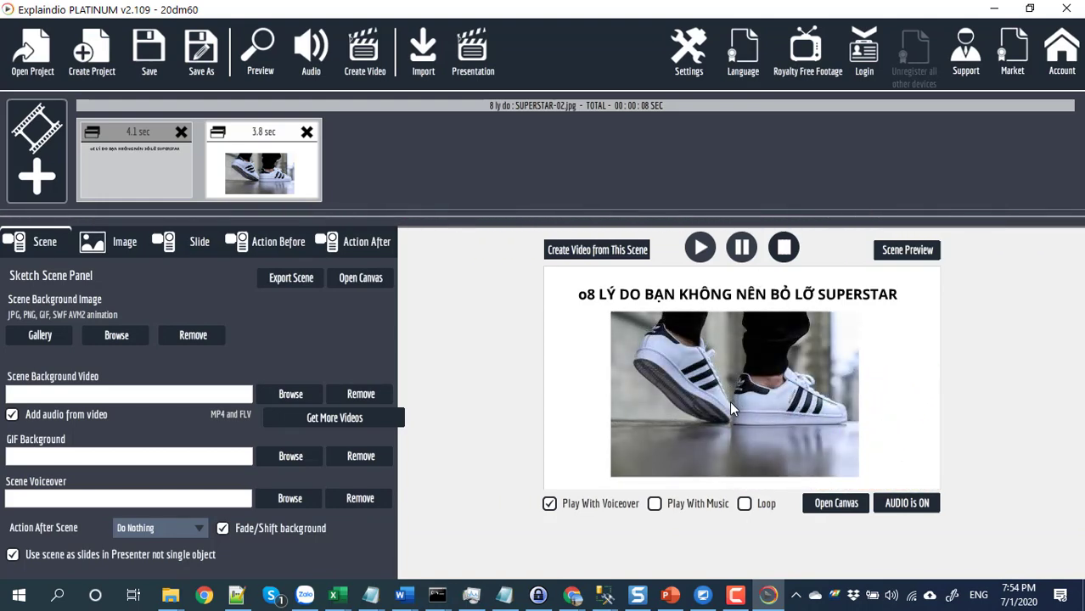
pyautogui.click(257, 164)
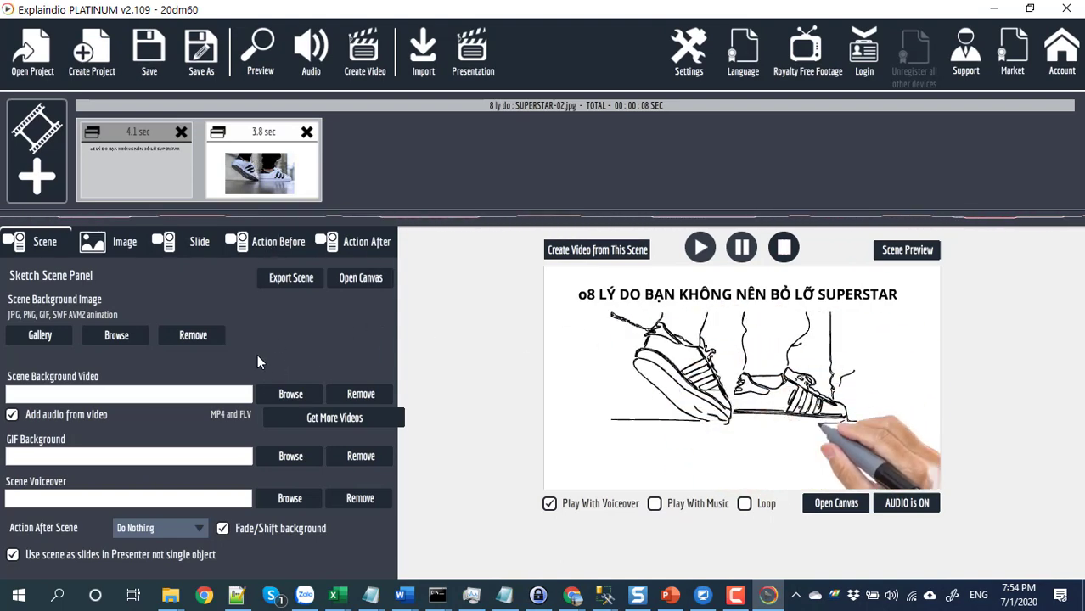
pyautogui.click(269, 246)
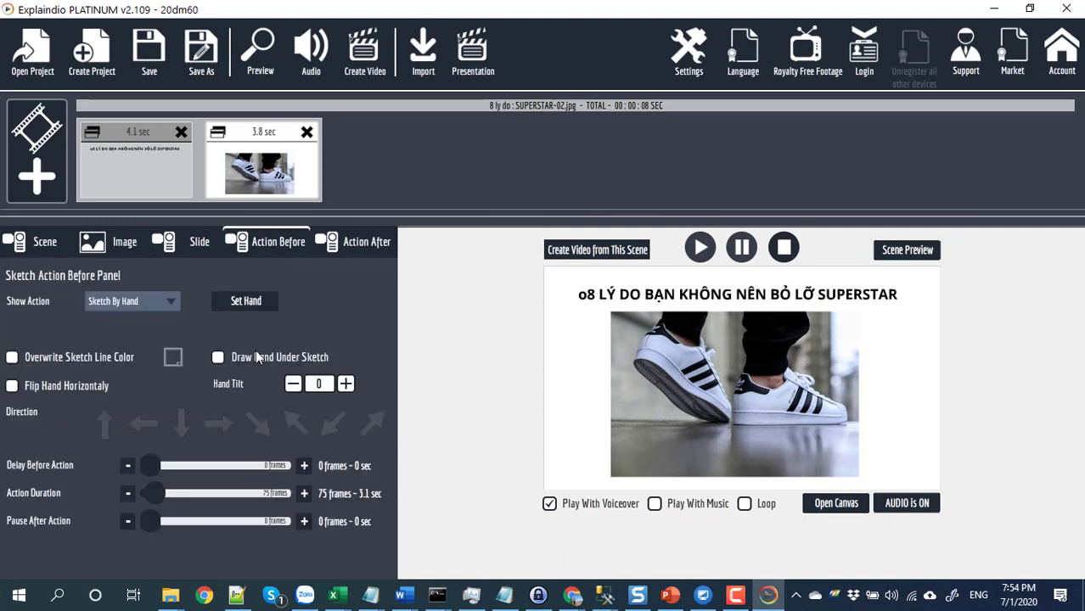
pyautogui.click(304, 521)
pyautogui.click(303, 521)
pyautogui.click(303, 521)
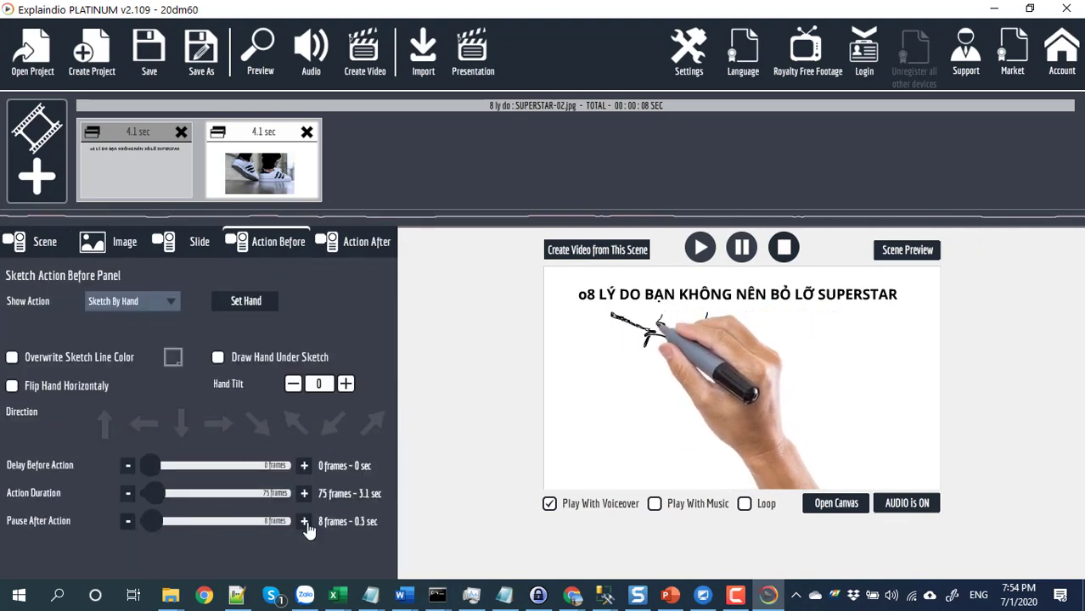
pyautogui.click(304, 521)
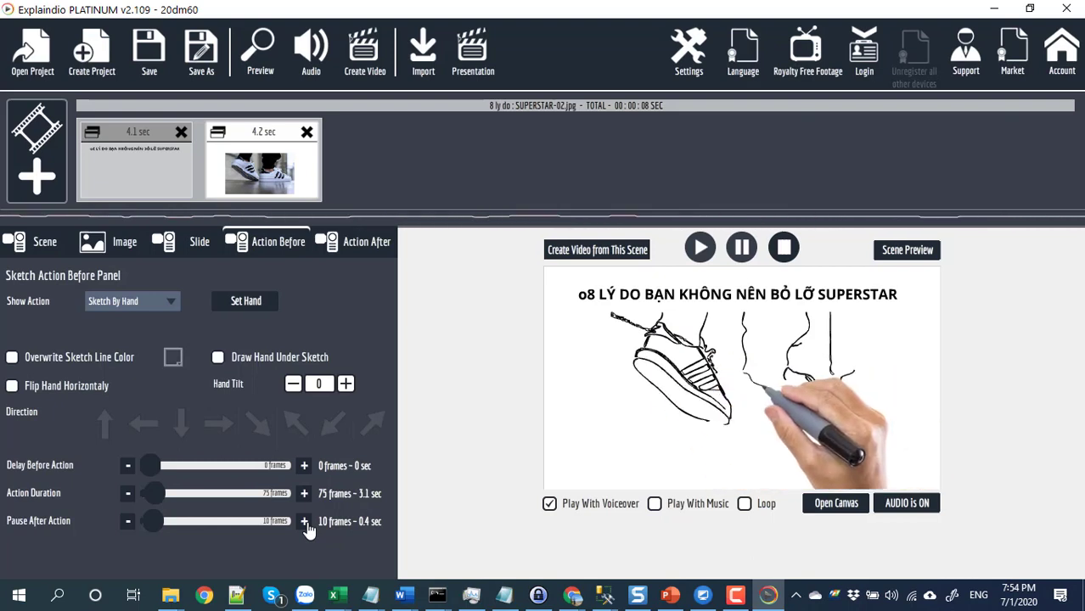
pyautogui.click(304, 521)
pyautogui.click(304, 521)
pyautogui.click(304, 521)
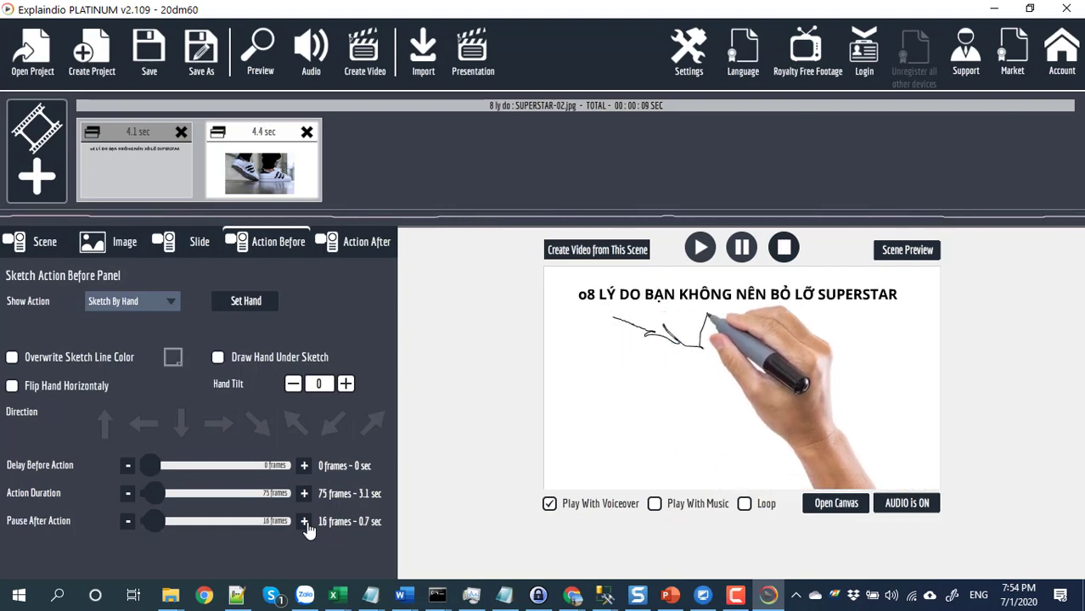
pyautogui.click(304, 521)
pyautogui.click(304, 521)
pyautogui.click(304, 521)
pyautogui.click(304, 521)
pyautogui.click(304, 521)
pyautogui.click(304, 522)
pyautogui.click(304, 521)
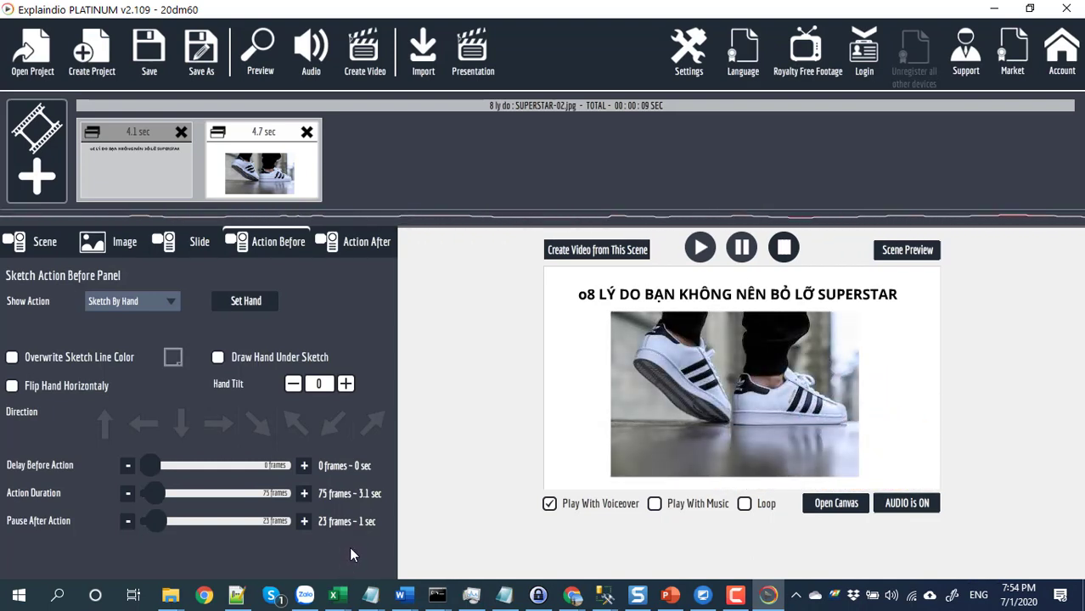
# Reopen the canvas and create a new blank scene in the project.
pyautogui.click(843, 508)
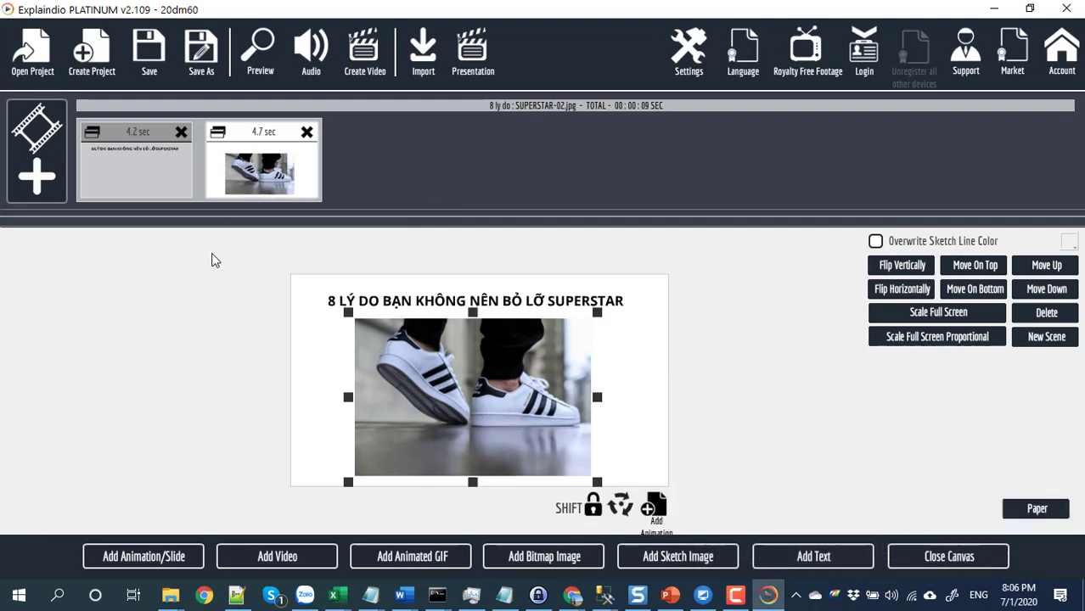
pyautogui.click(40, 178)
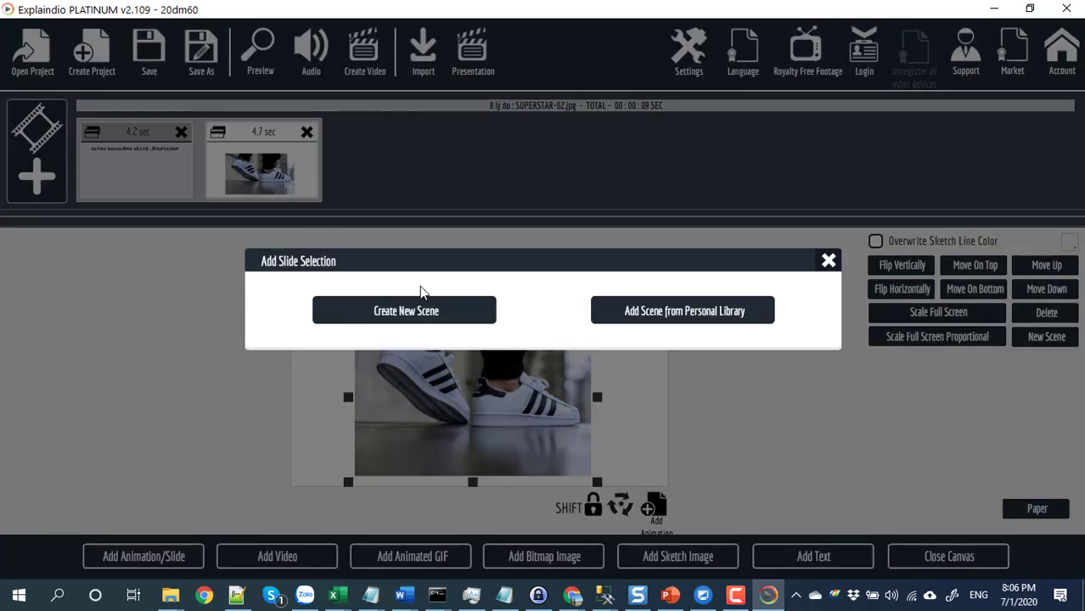
pyautogui.click(441, 312)
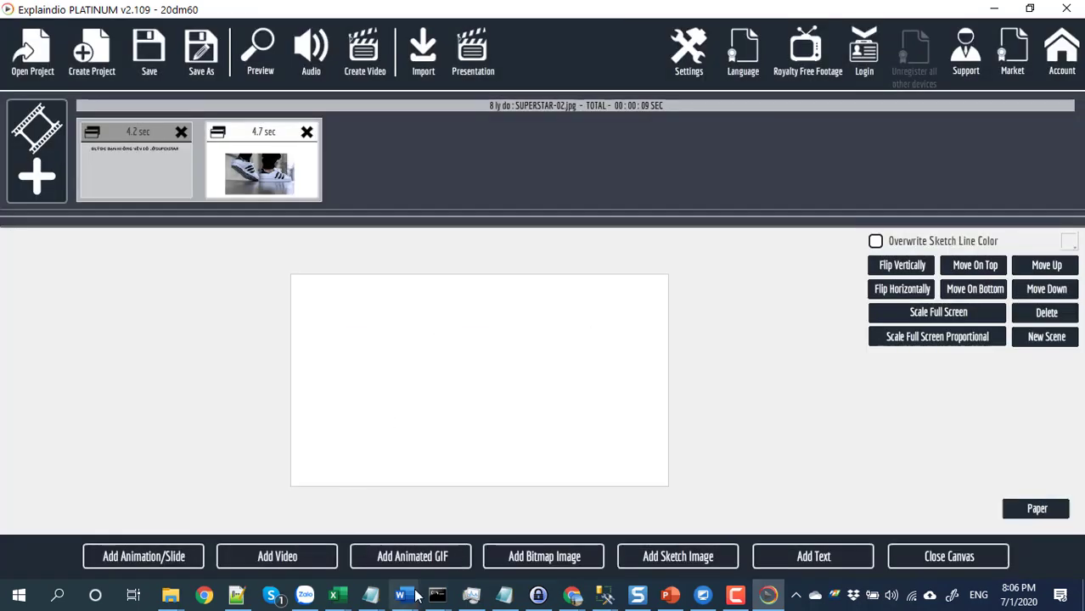
# Copy the heading text "Mẫu giày không bao giờ lỗi thời" from Review.docx in Word and return to Explaindio.
pyautogui.moveTo(401, 595)
pyautogui.click(993, 560)
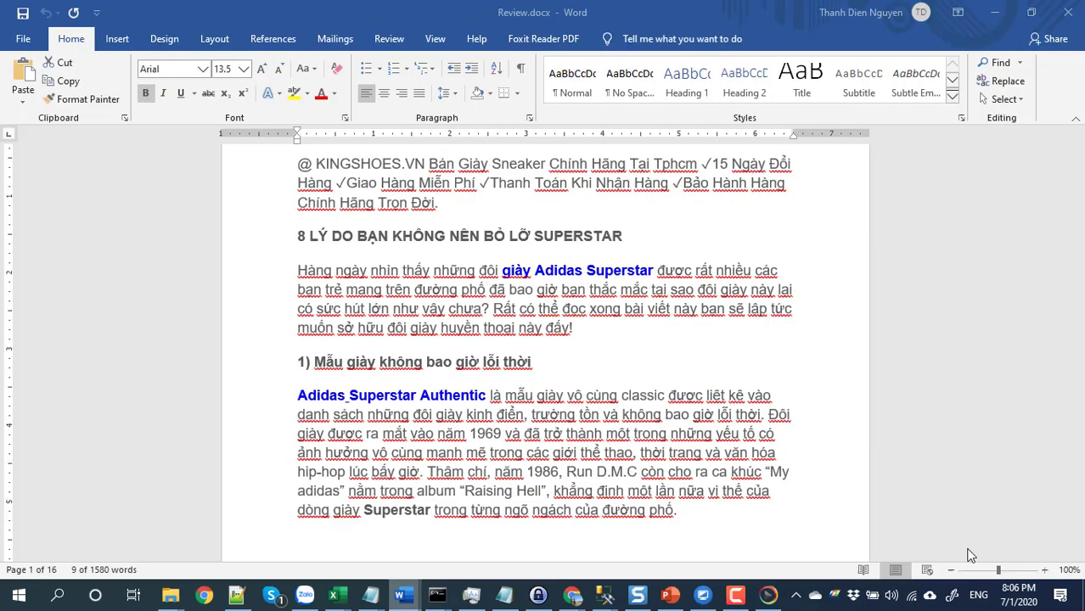
pyautogui.moveTo(551, 368); pyautogui.dragTo(316, 361)
pyautogui.hotkey('ctrl', 'c')
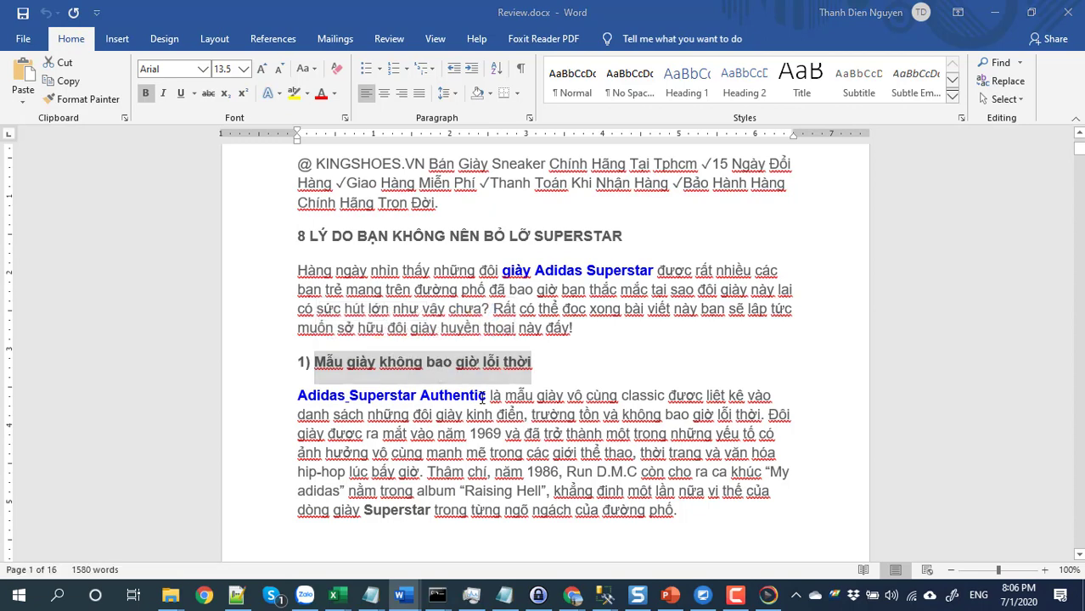
pyautogui.hotkey('alt', 'Tab')
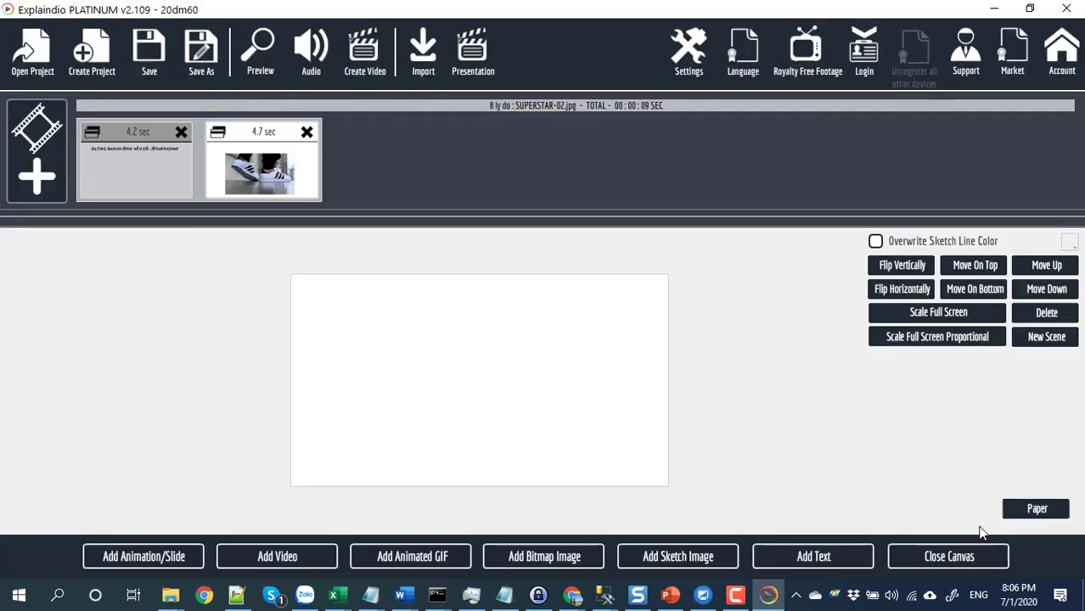
# Add a text object reading "01" to the new scene, enlarge it and place it in the canvas's upper-left corner.
pyautogui.click(815, 560)
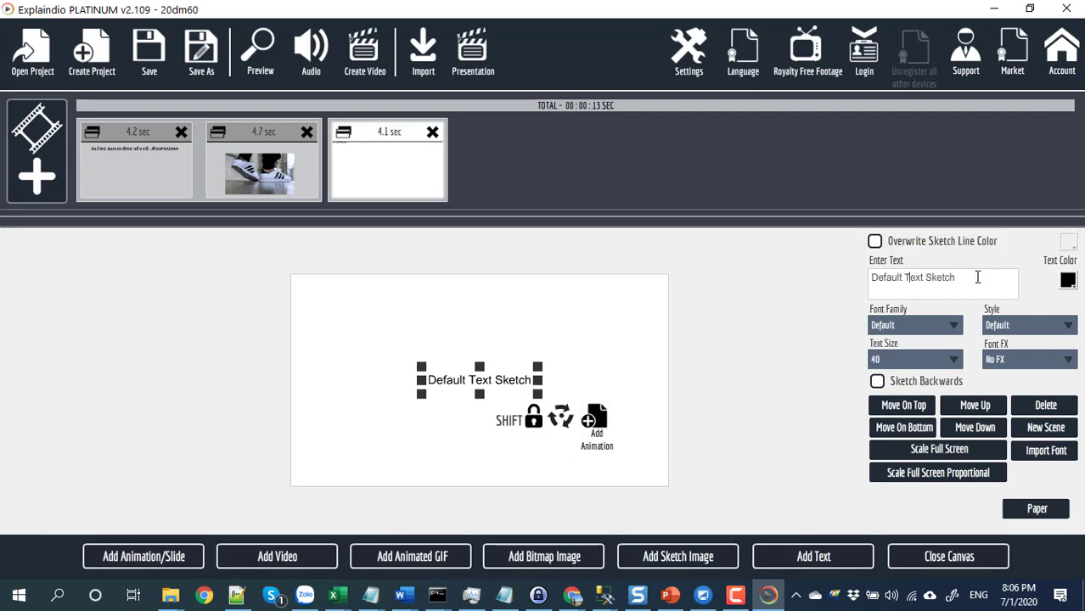
pyautogui.moveTo(977, 277); pyautogui.dragTo(720, 278)
pyautogui.write('01')
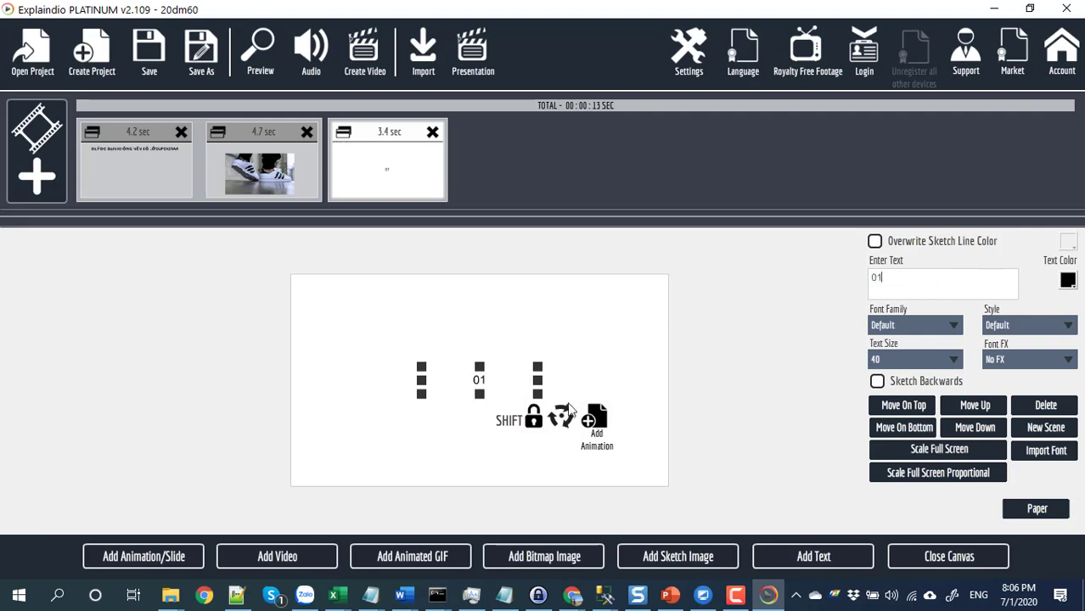
pyautogui.moveTo(537, 398); pyautogui.dragTo(587, 399)
pyautogui.moveTo(485, 380); pyautogui.dragTo(337, 316)
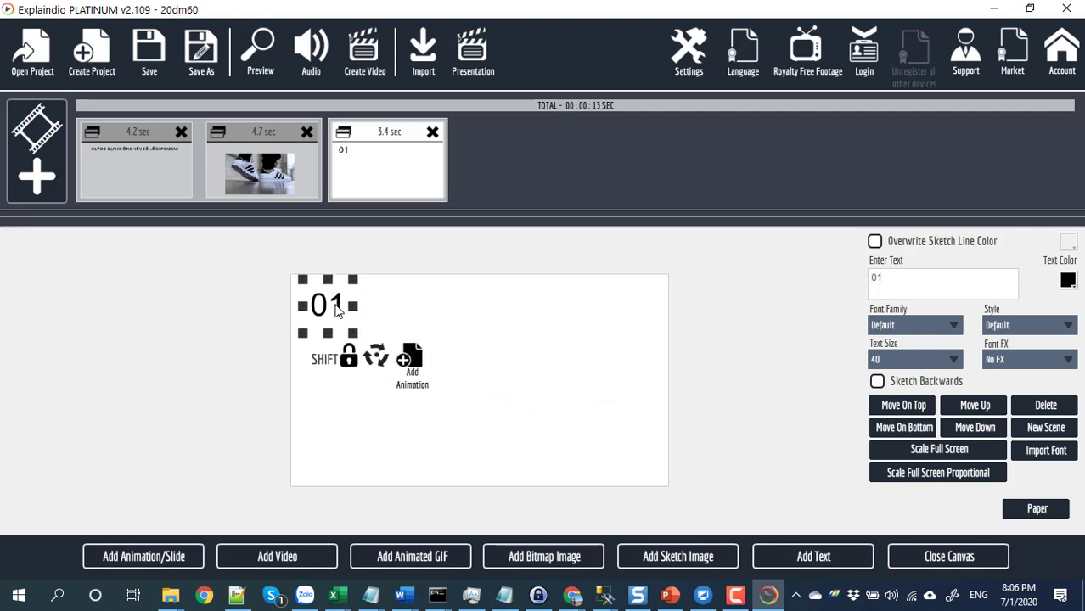
# Add a second text object to the "01" scene and replace its default text with the copied heading "Mẫu giày không bao giờ lỗi thời".
pyautogui.hotkey('alt', 'Tab')
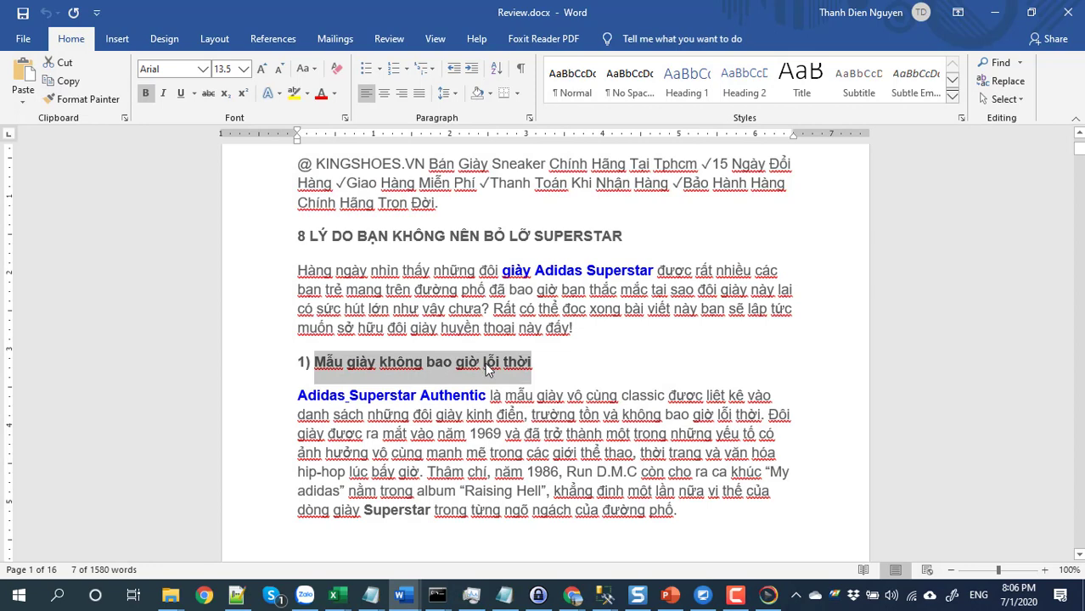
pyautogui.hotkey('alt', 'Tab')
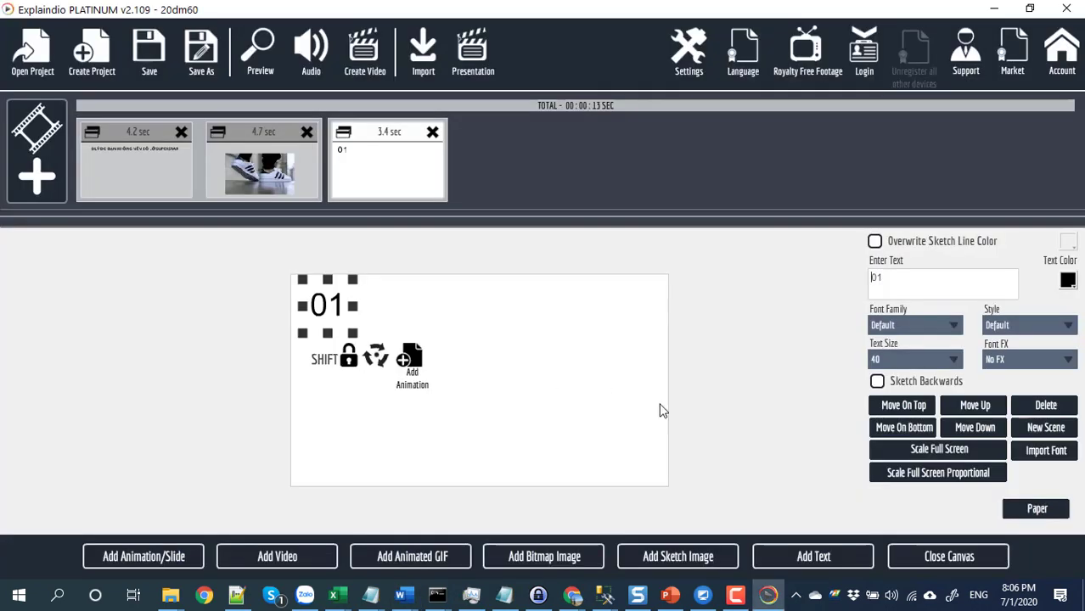
pyautogui.click(804, 560)
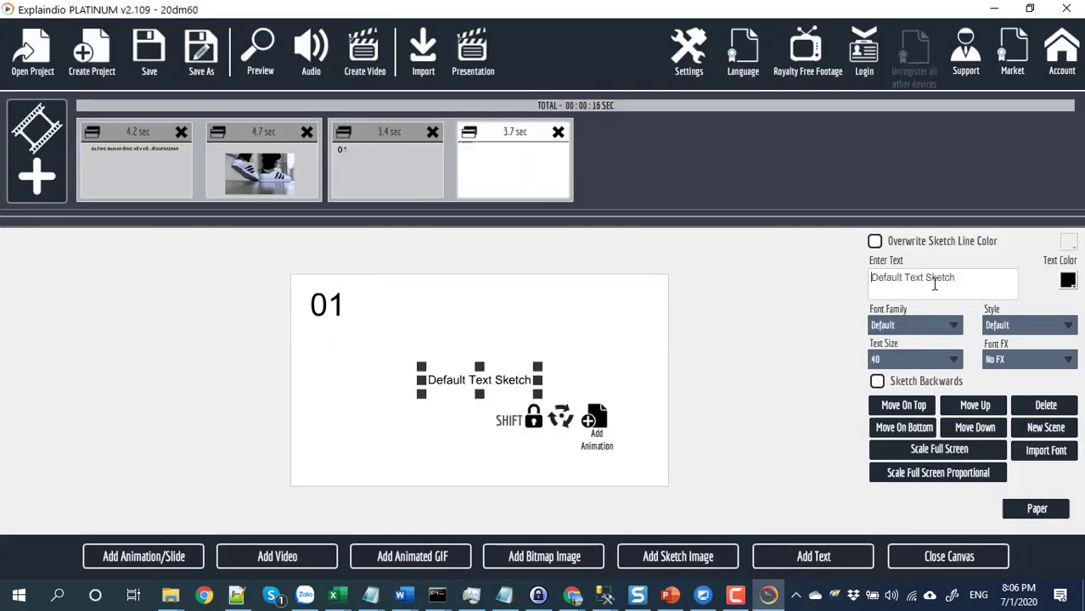
pyautogui.hotkey('ctrl', 'v')
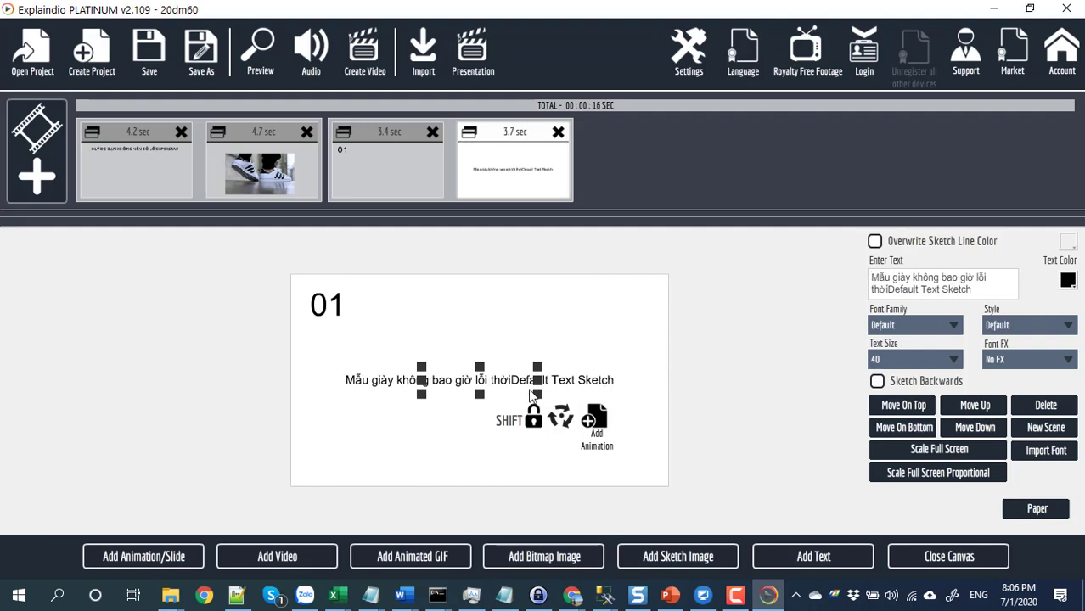
pyautogui.moveTo(987, 294); pyautogui.dragTo(858, 275)
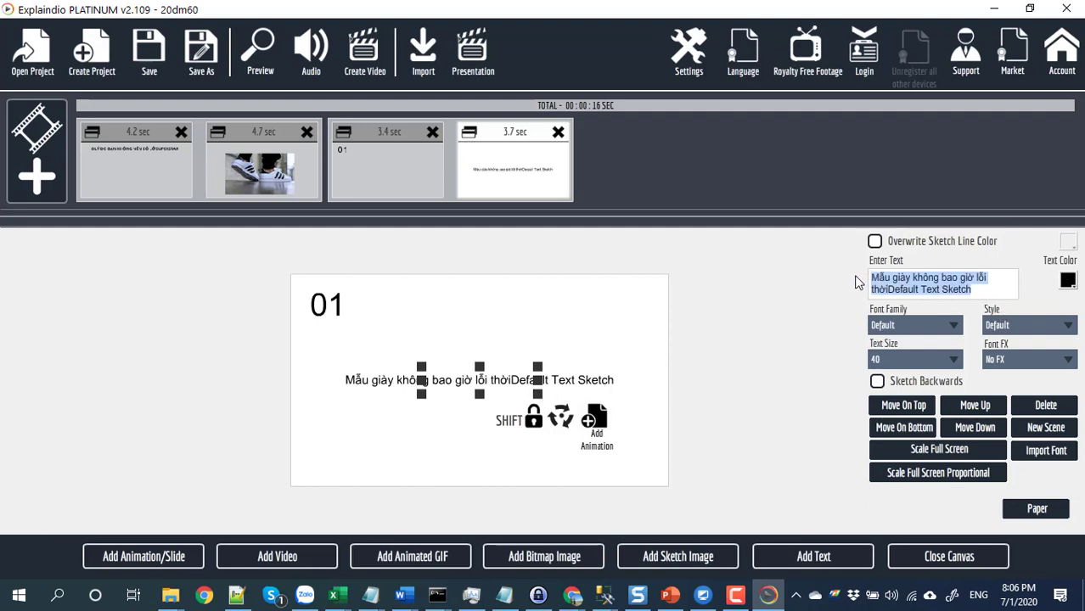
pyautogui.hotkey('ctrl', 'v')
# Enlarge the heading text and place it on the same line just after the "01" at the top of the canvas.
pyautogui.scroll(5, 541, 398)
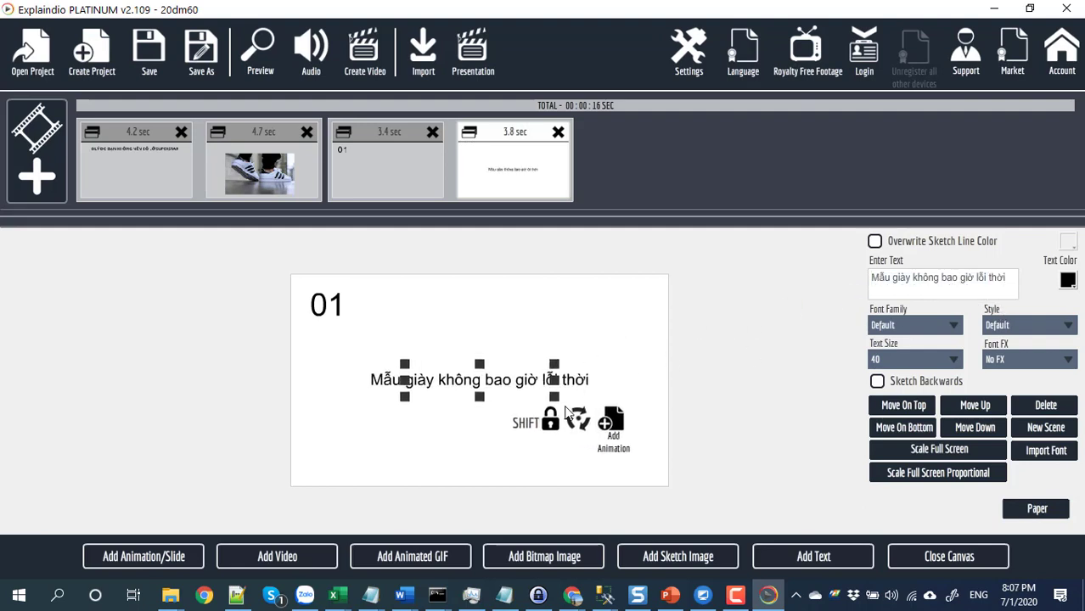
pyautogui.moveTo(533, 389); pyautogui.dragTo(554, 306)
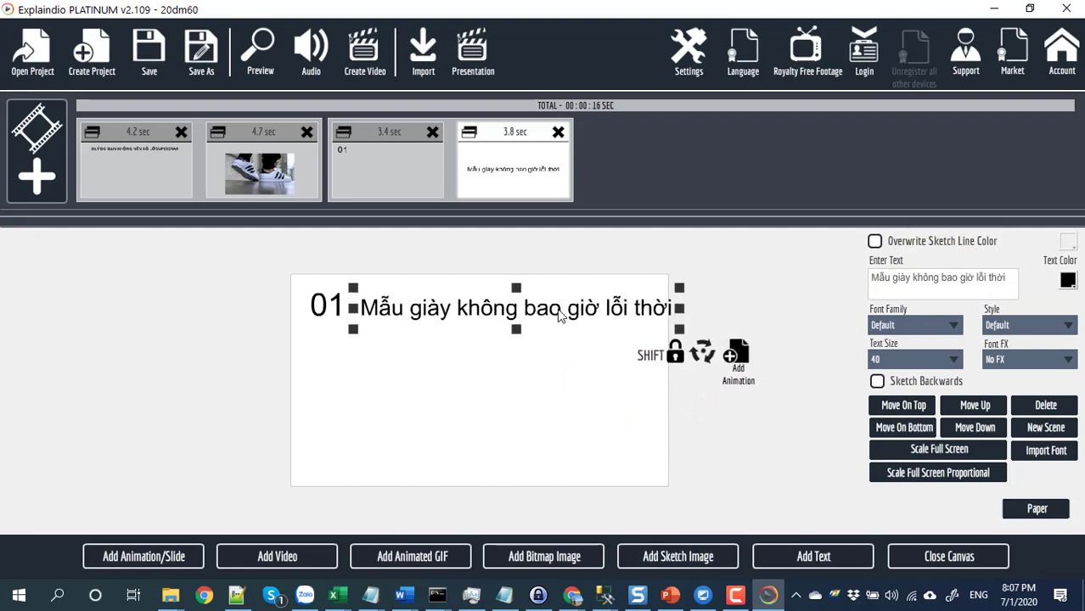
pyautogui.scroll(-3, 540, 312)
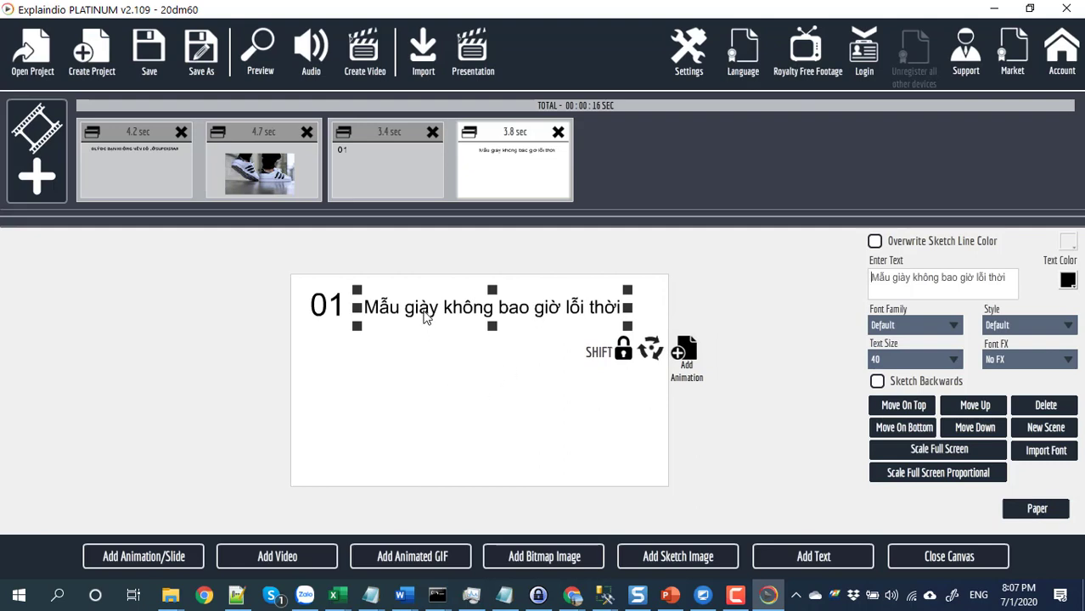
pyautogui.moveTo(426, 316); pyautogui.dragTo(418, 316)
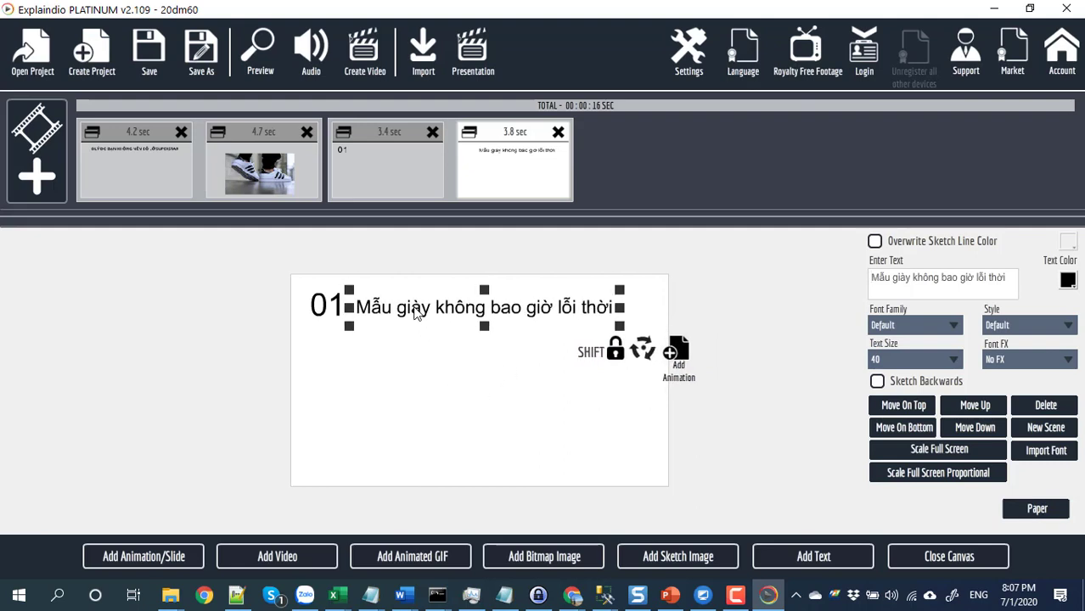
# Set the font family of the "01" text to Open Sans.
pyautogui.click(331, 313)
pyautogui.click(904, 325)
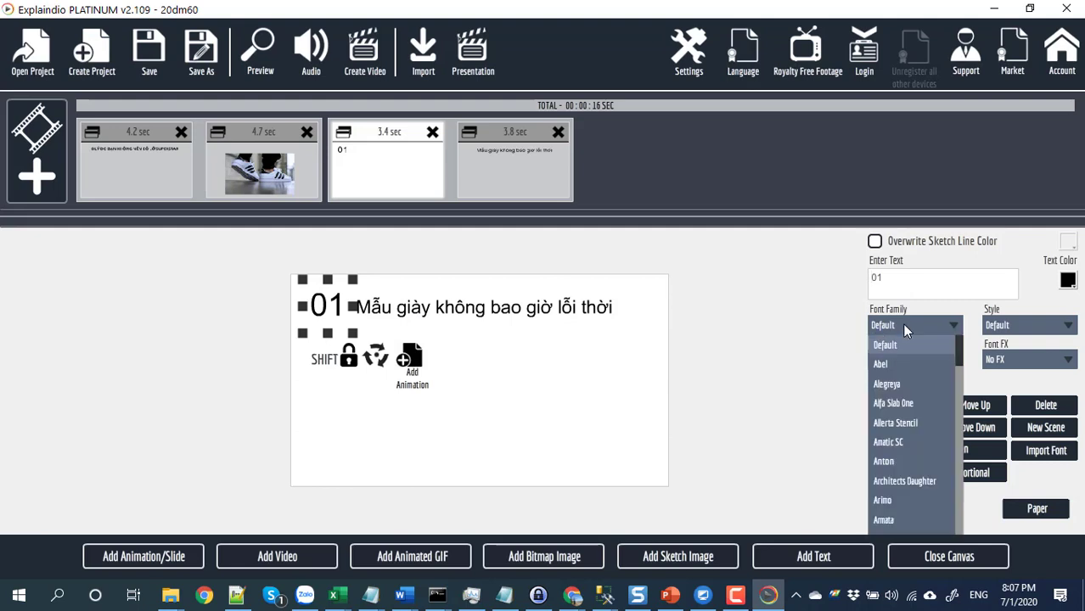
pyautogui.click(901, 323)
pyautogui.click(902, 324)
pyautogui.scroll(-3, 922, 427)
pyautogui.scroll(-5, 925, 435)
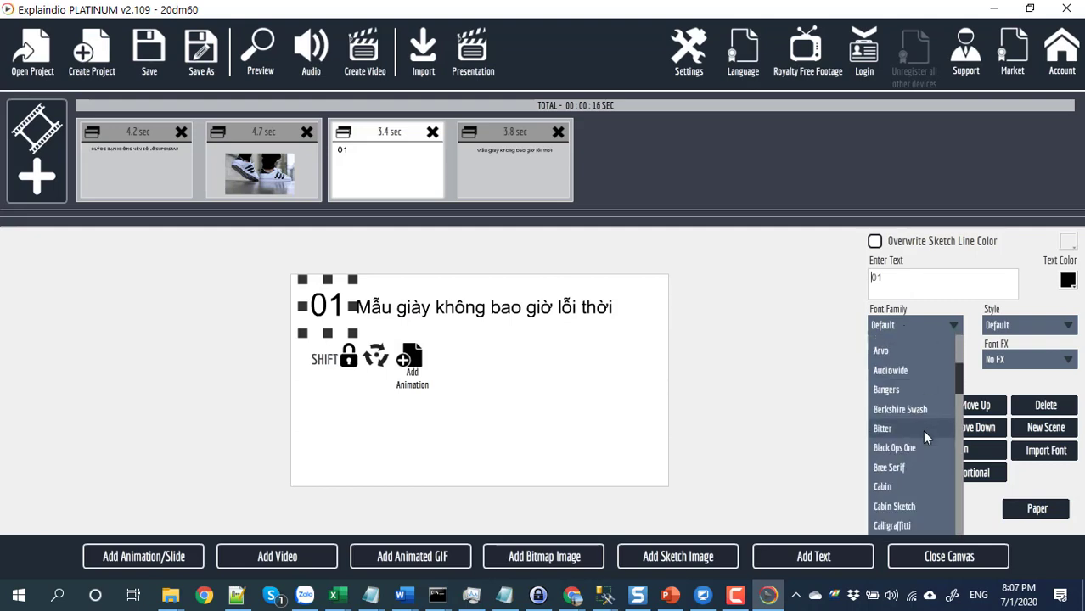
pyautogui.scroll(-5, 924, 437)
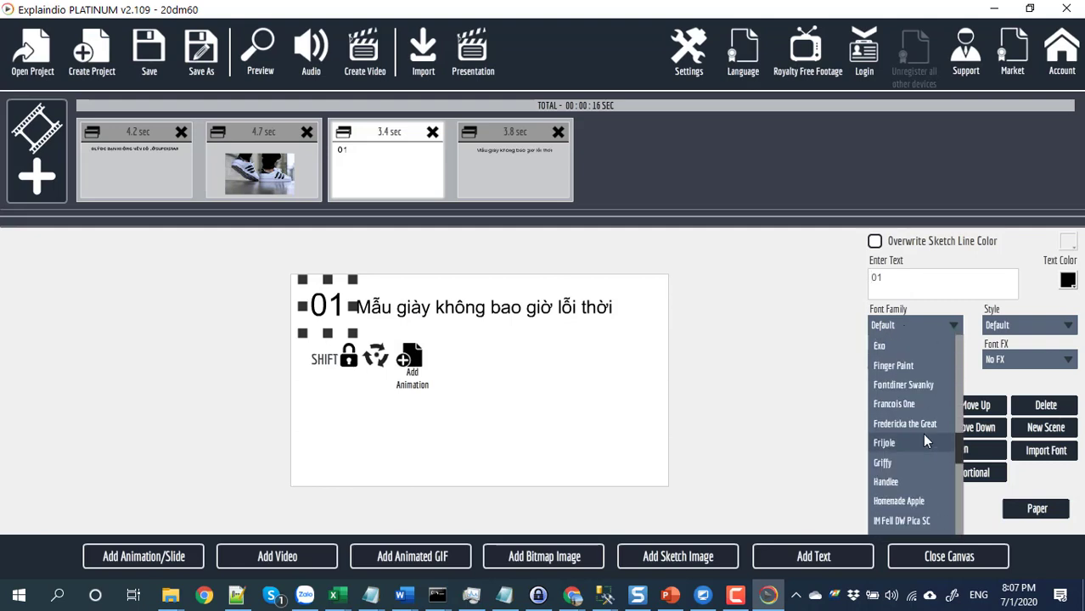
pyautogui.scroll(-3, 923, 437)
pyautogui.scroll(2, 926, 442)
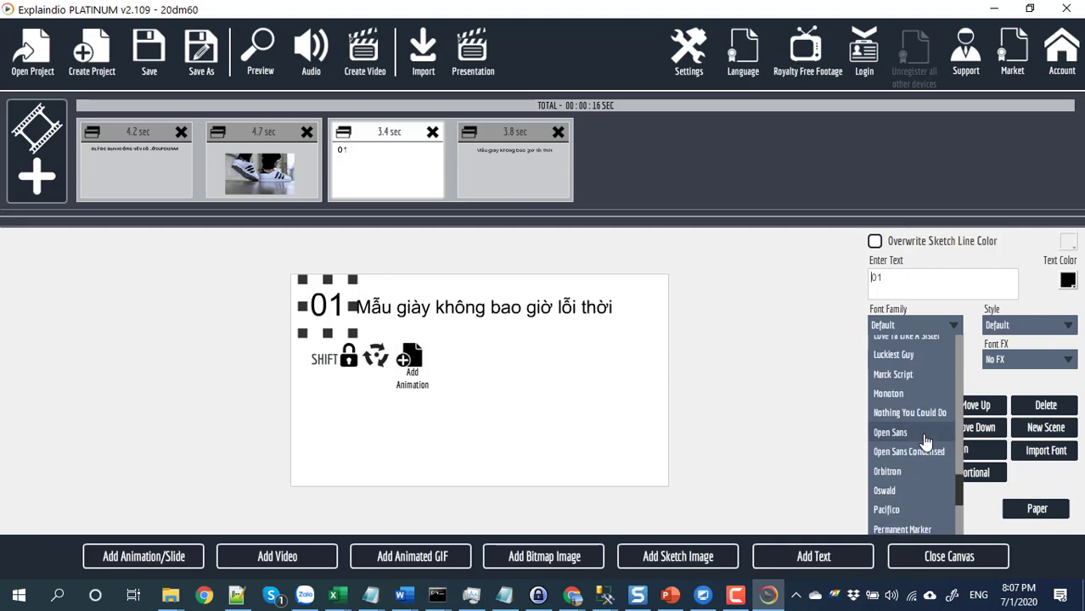
pyautogui.click(892, 433)
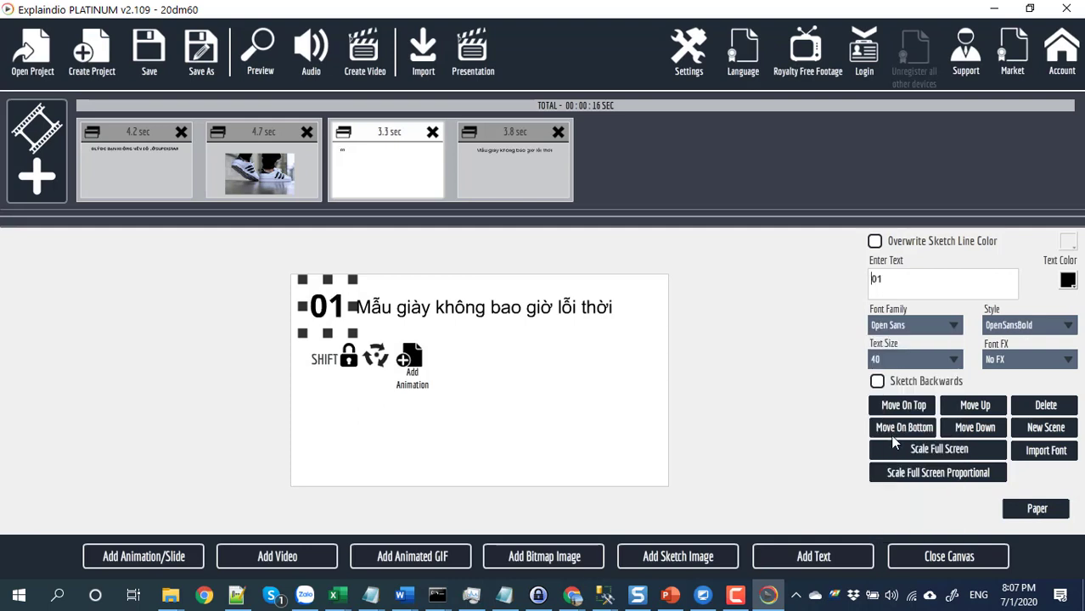
# Set the font family of the heading "Mẫu giày không bao giờ lỗi thời" to Open Sans.
pyautogui.click(404, 315)
pyautogui.click(924, 332)
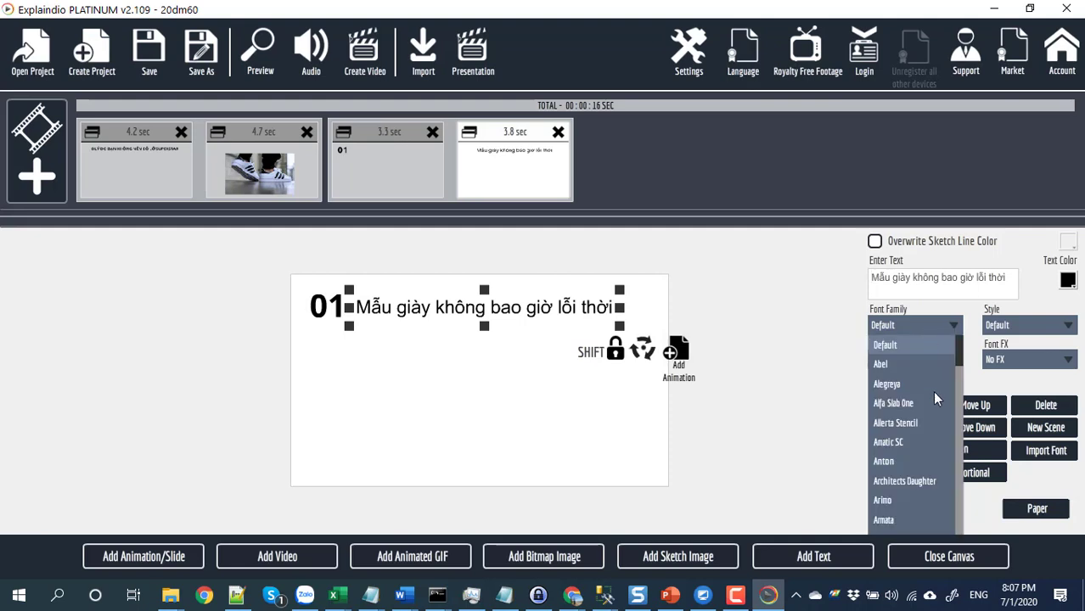
pyautogui.scroll(-6, 918, 449)
pyautogui.scroll(-10, 916, 443)
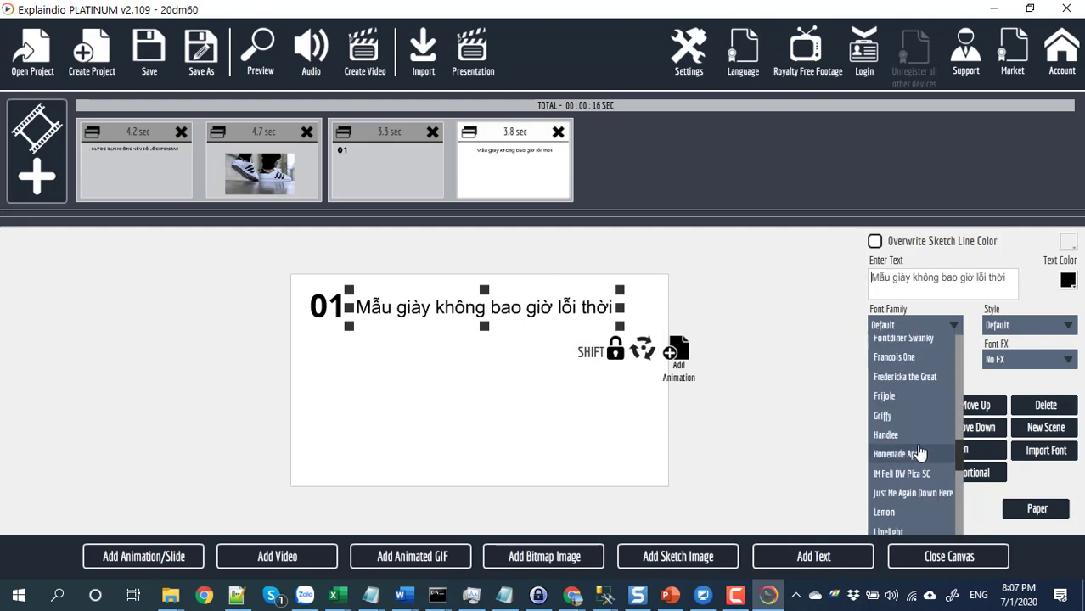
pyautogui.scroll(-1, 916, 443)
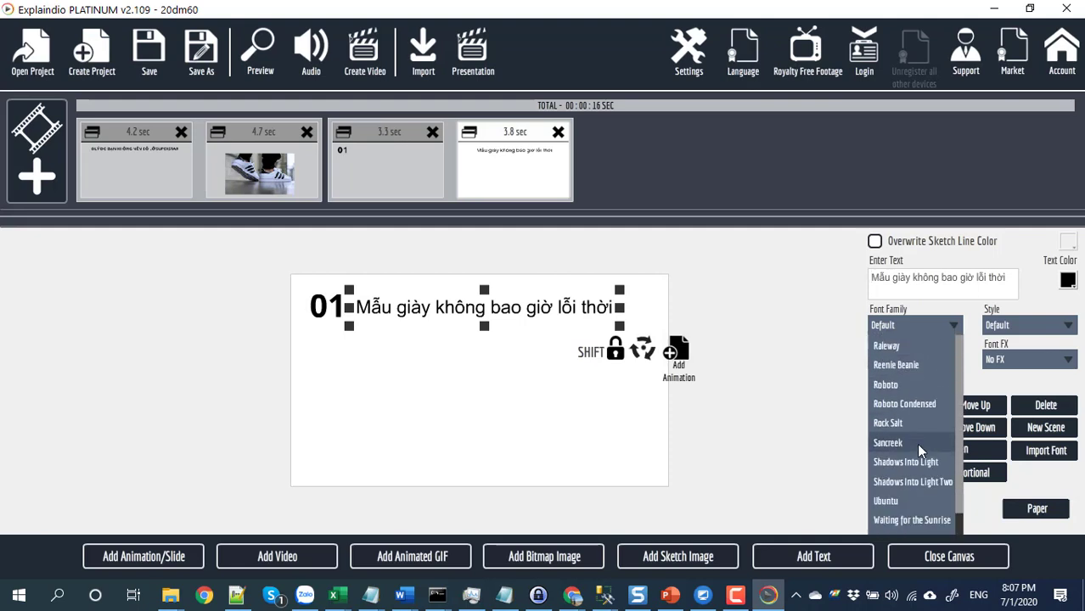
pyautogui.scroll(3, 916, 444)
pyautogui.scroll(2, 916, 443)
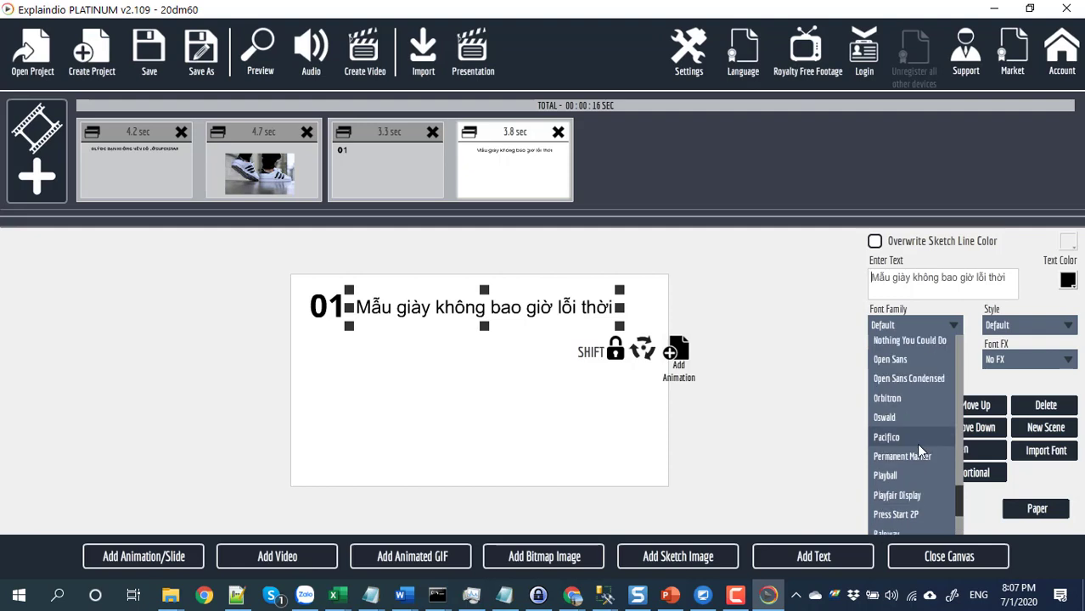
pyautogui.click(895, 360)
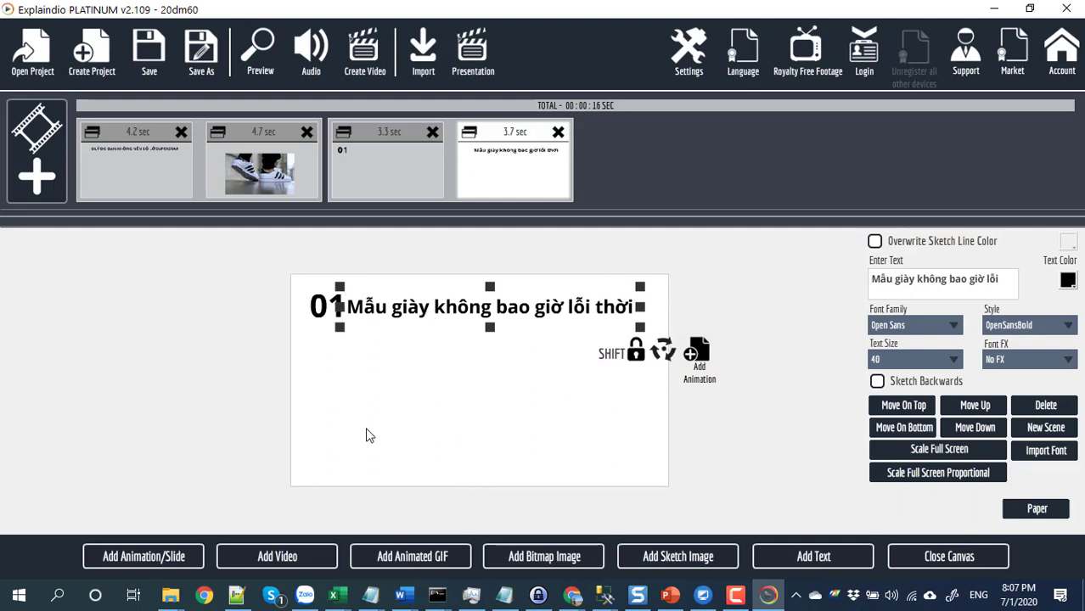
# Add the clock sketch from the Personal Library, enlarge it below the "01", and shift the heading slightly away from the number.
pyautogui.click(668, 562)
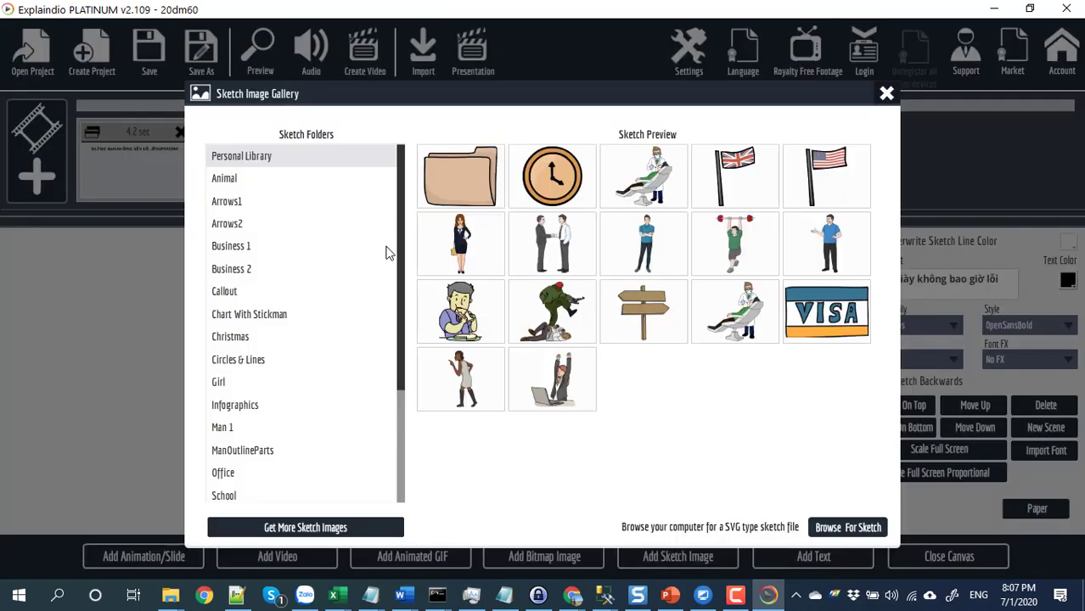
pyautogui.click(542, 188)
pyautogui.moveTo(477, 401); pyautogui.dragTo(359, 402)
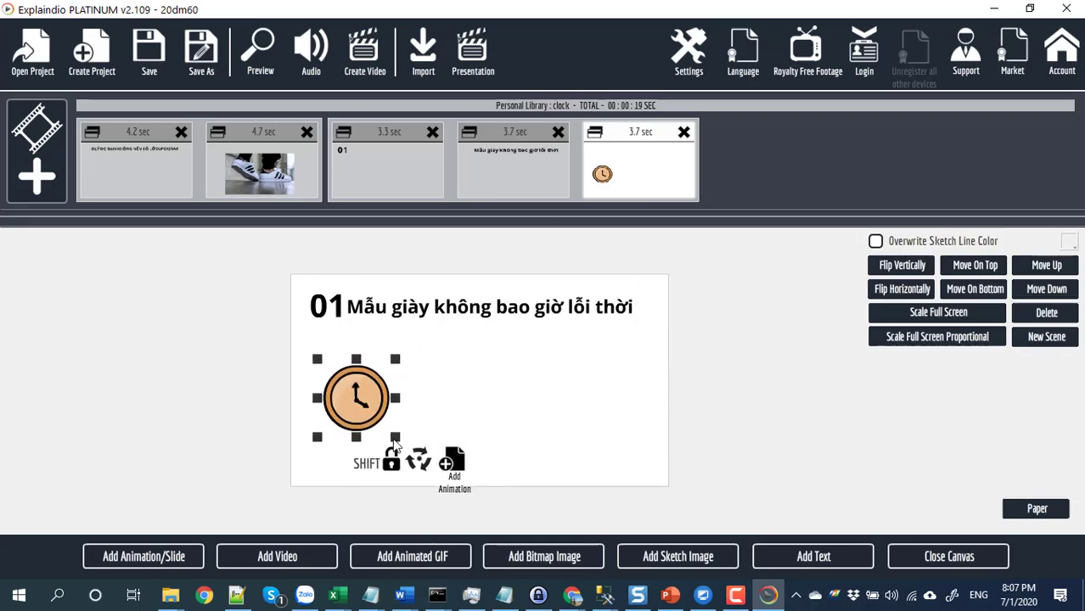
pyautogui.moveTo(393, 447); pyautogui.dragTo(405, 455)
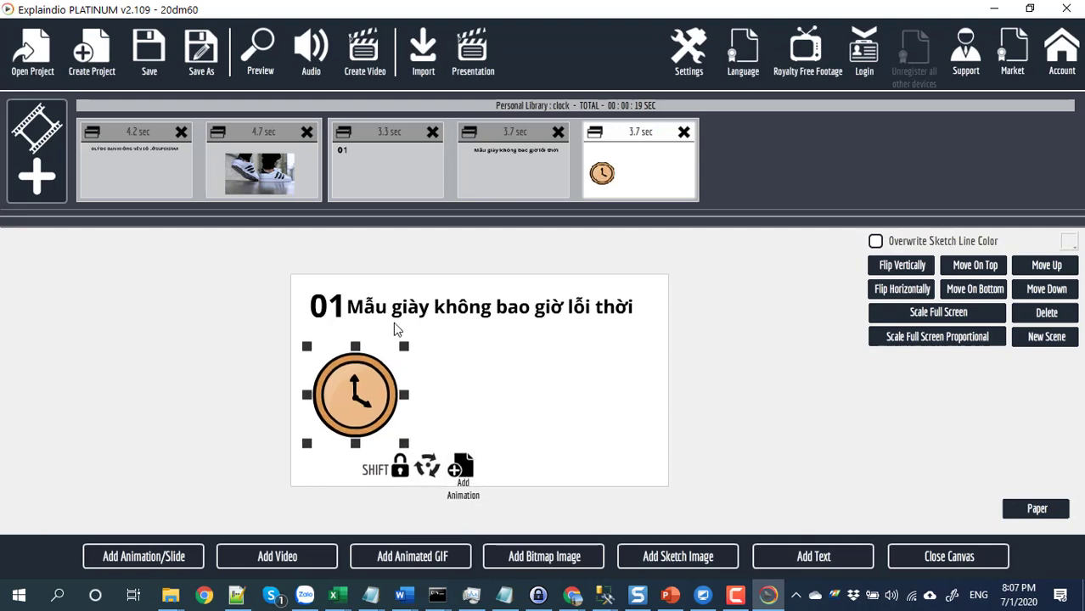
pyautogui.moveTo(393, 321); pyautogui.dragTo(405, 322)
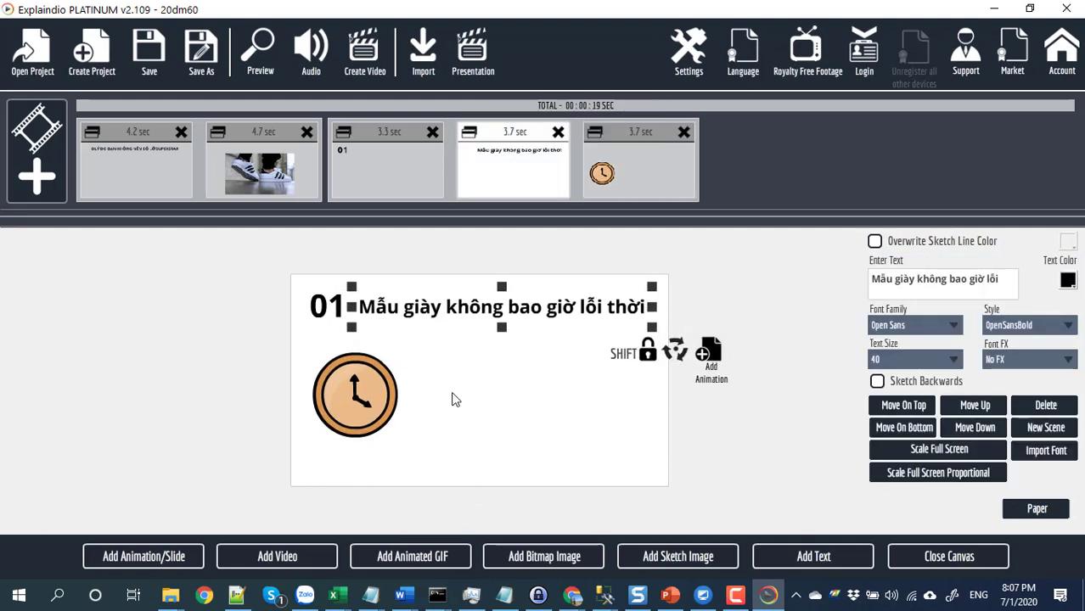
# Import the bitmap image SUPERSTAR-01.jpg from the SUPERSTAR folder's "8 ly do" subfolder into the scene after the clock.
pyautogui.click(370, 409)
pyautogui.click(586, 556)
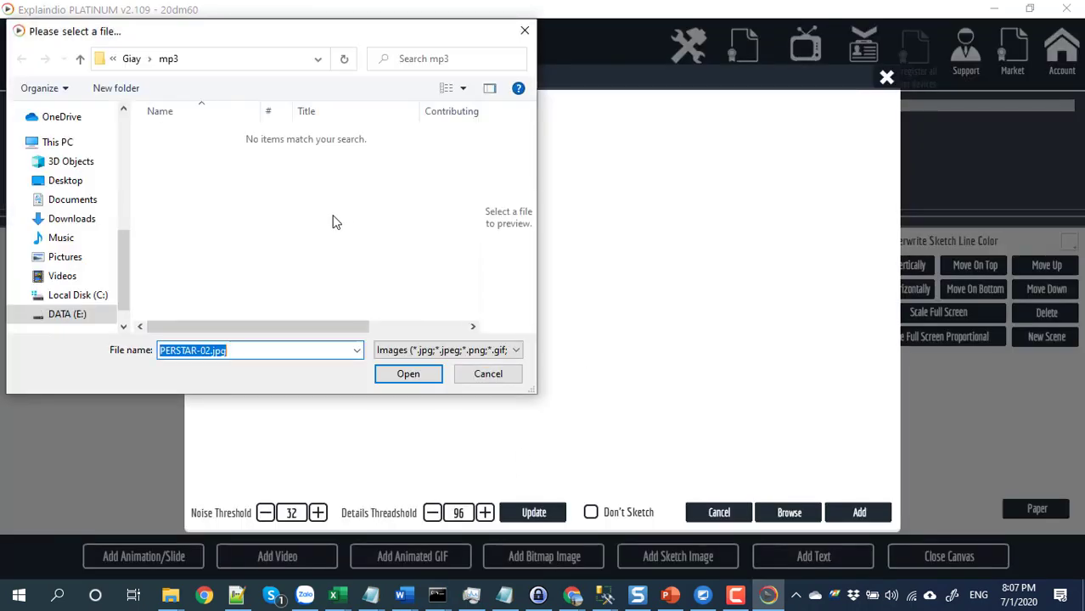
pyautogui.click(131, 59)
pyautogui.doubleClick(200, 136)
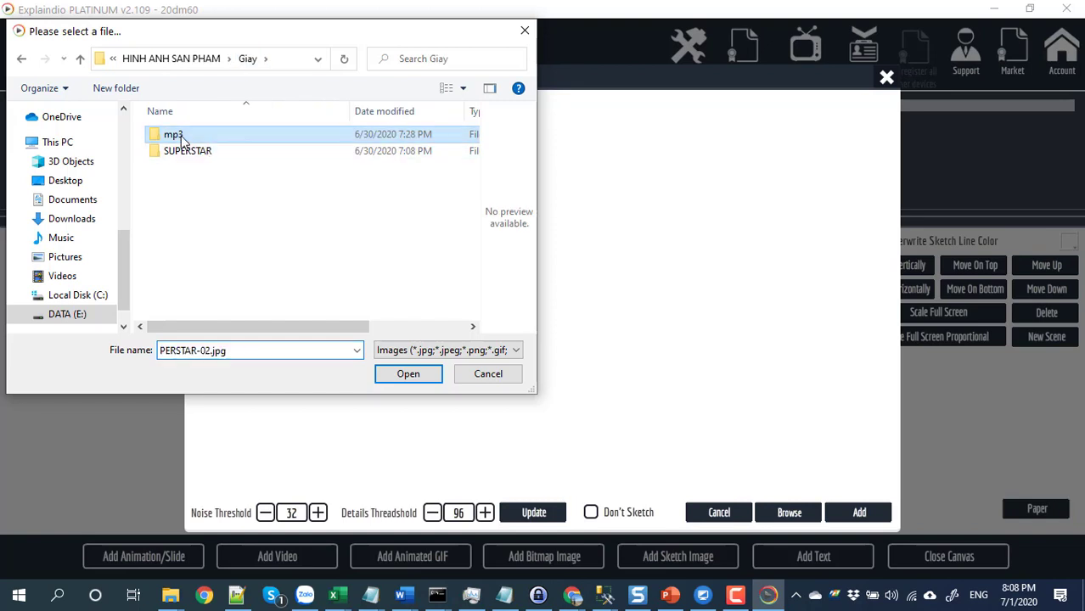
pyautogui.click(132, 59)
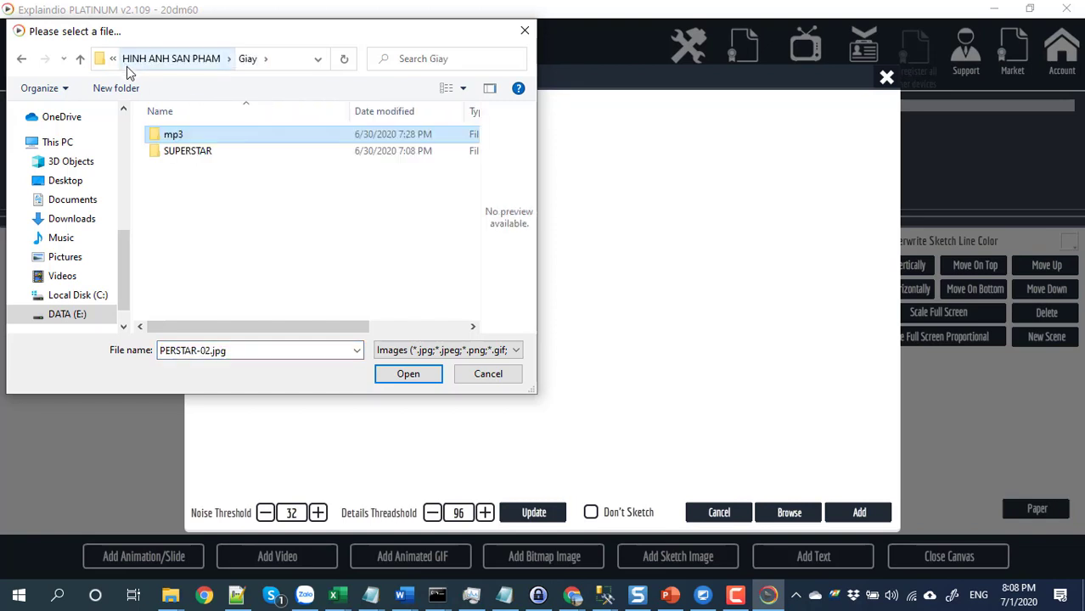
pyautogui.doubleClick(189, 152)
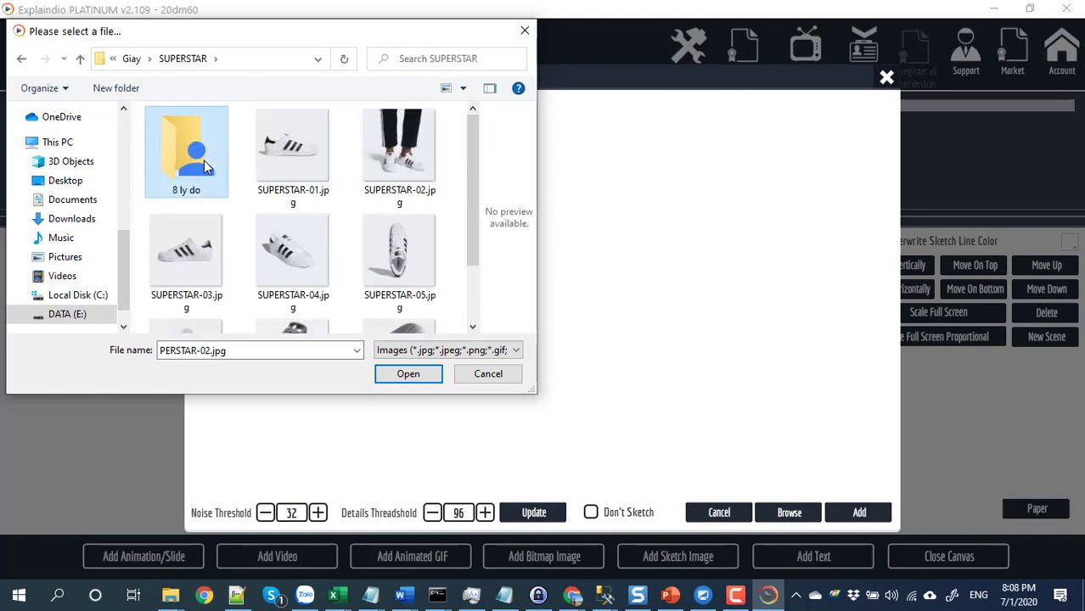
pyautogui.doubleClick(204, 160)
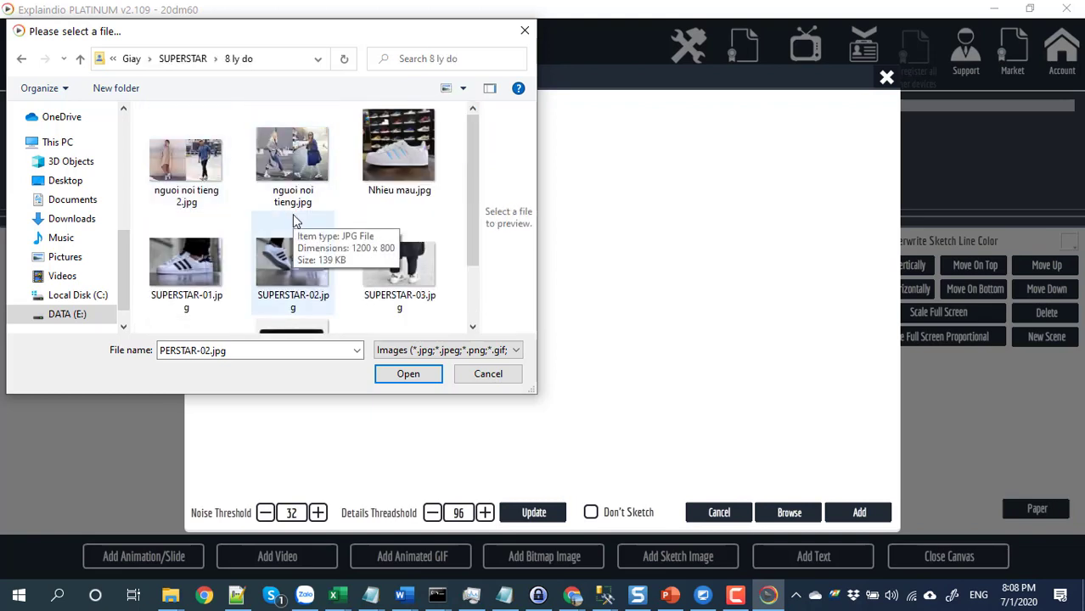
pyautogui.scroll(-1, 293, 221)
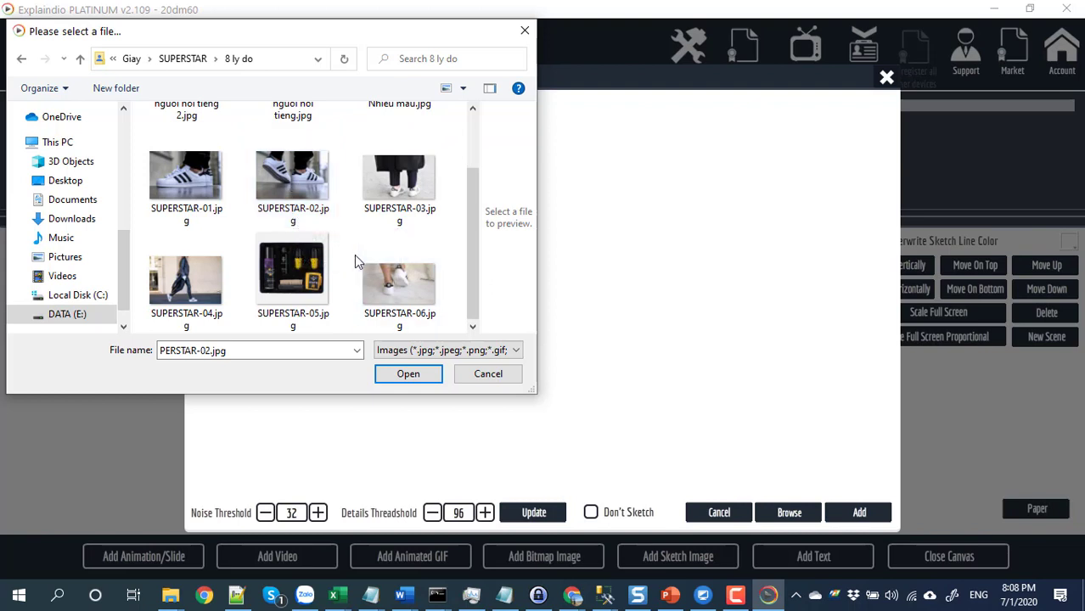
pyautogui.scroll(1, 354, 254)
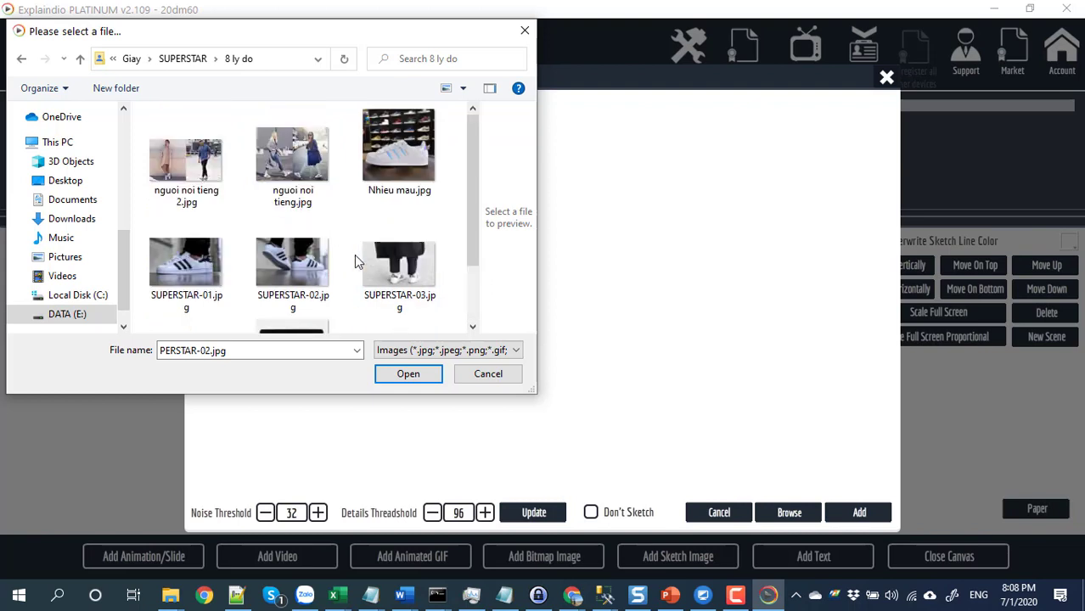
pyautogui.click(212, 269)
pyautogui.click(435, 379)
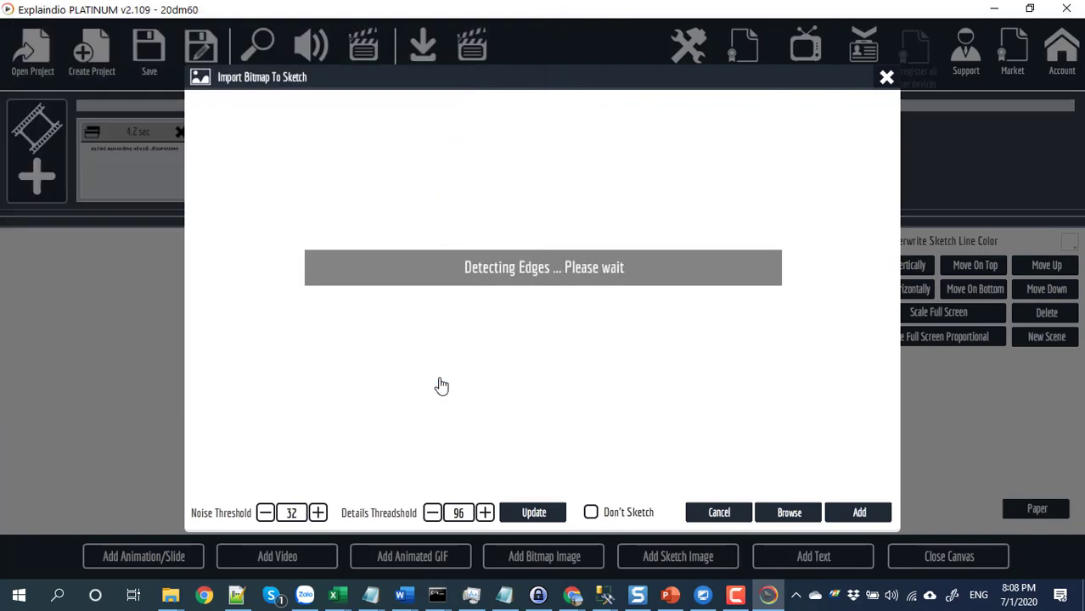
pyautogui.click(860, 513)
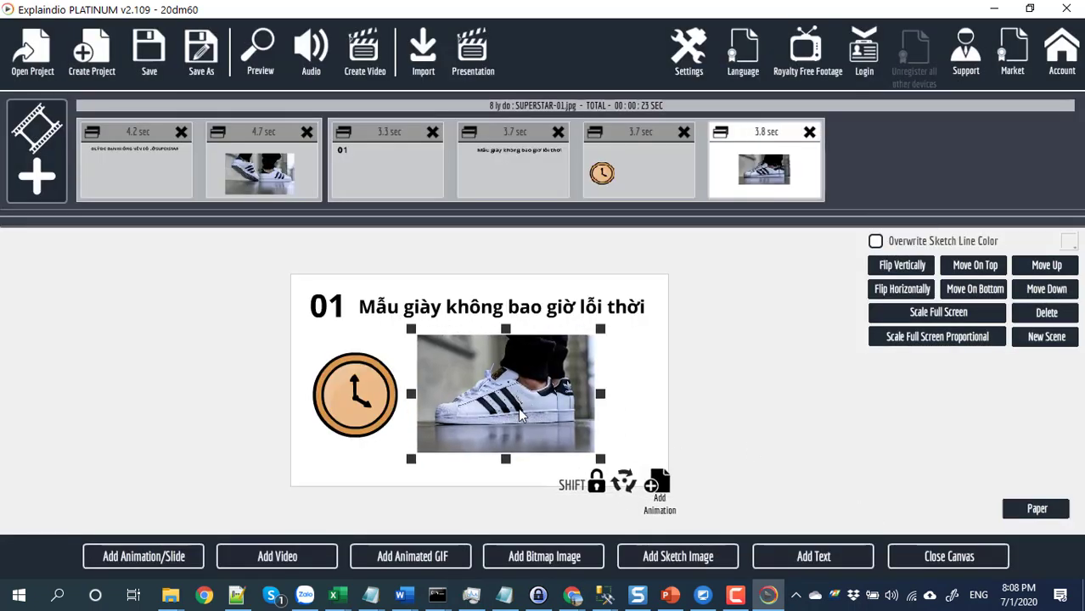
# Enlarge the shoe image, position it beside the clock under the heading, and close the canvas.
pyautogui.moveTo(601, 459); pyautogui.dragTo(641, 490)
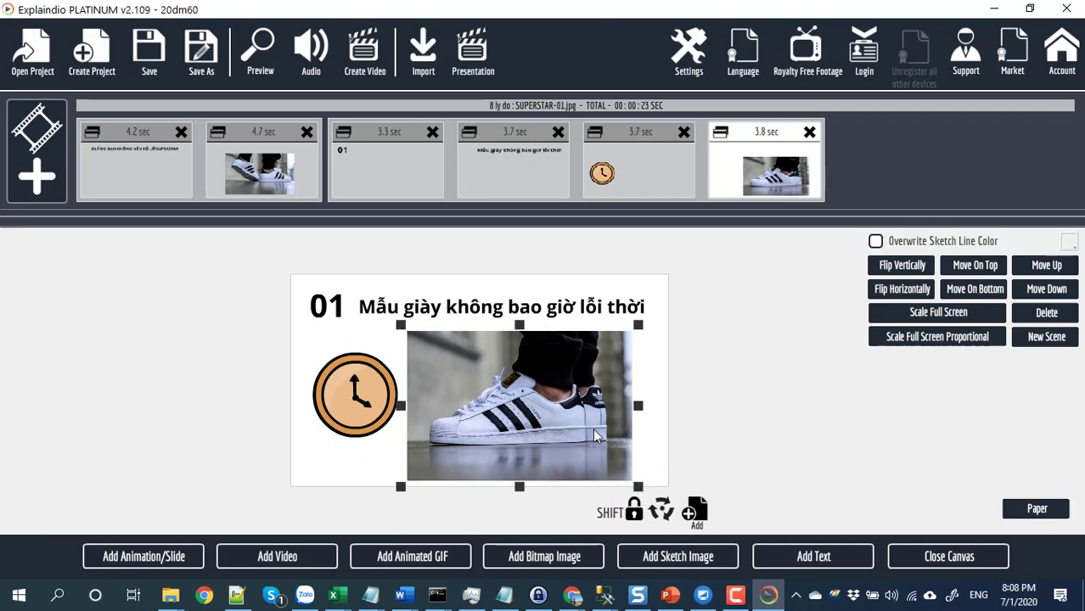
pyautogui.moveTo(533, 358); pyautogui.dragTo(533, 348)
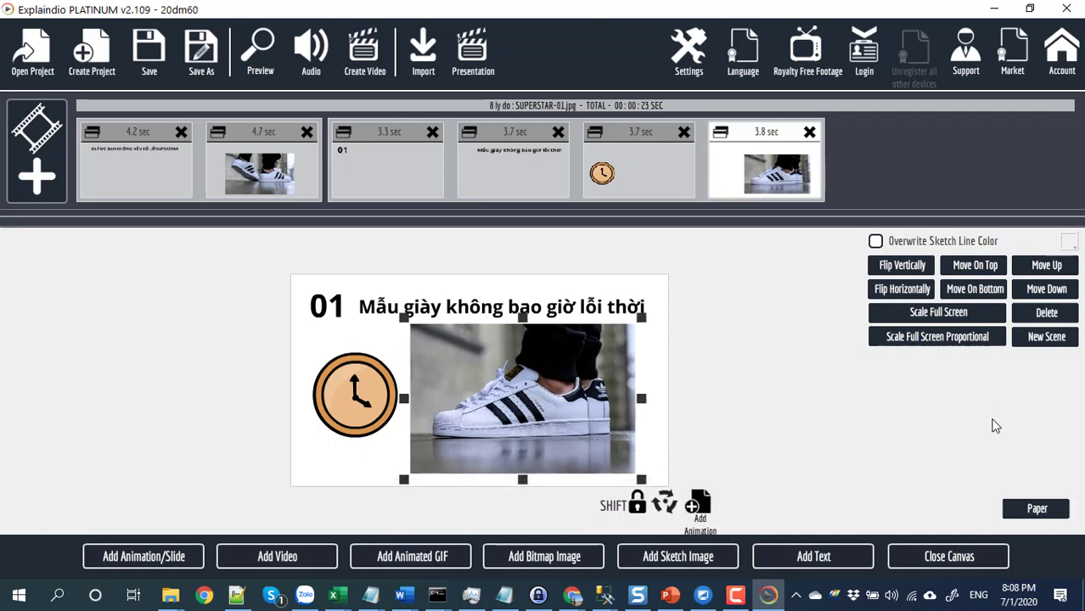
pyautogui.click(976, 560)
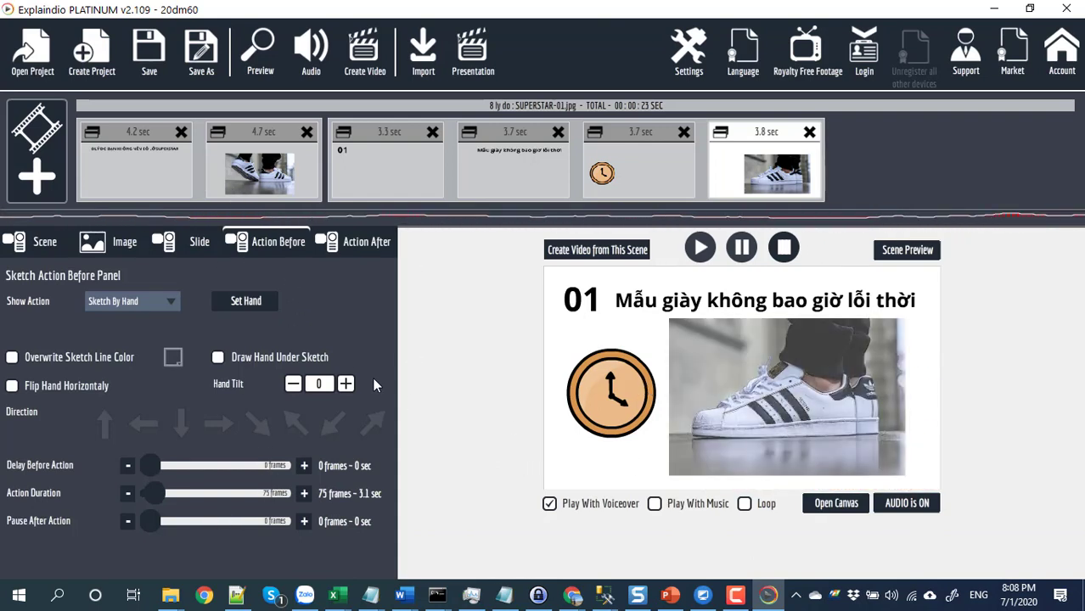
# Set the shoe image's pause after action to 29 frames and preview the whole project.
pyautogui.click(303, 522)
pyautogui.click(303, 522)
pyautogui.click(303, 522)
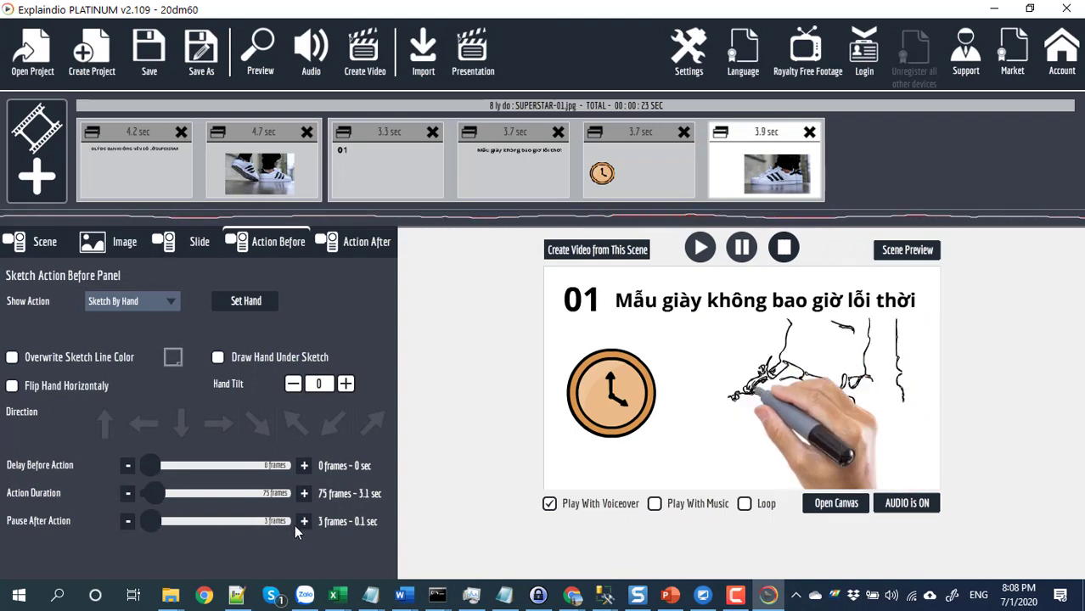
pyautogui.moveTo(155, 525); pyautogui.dragTo(162, 529)
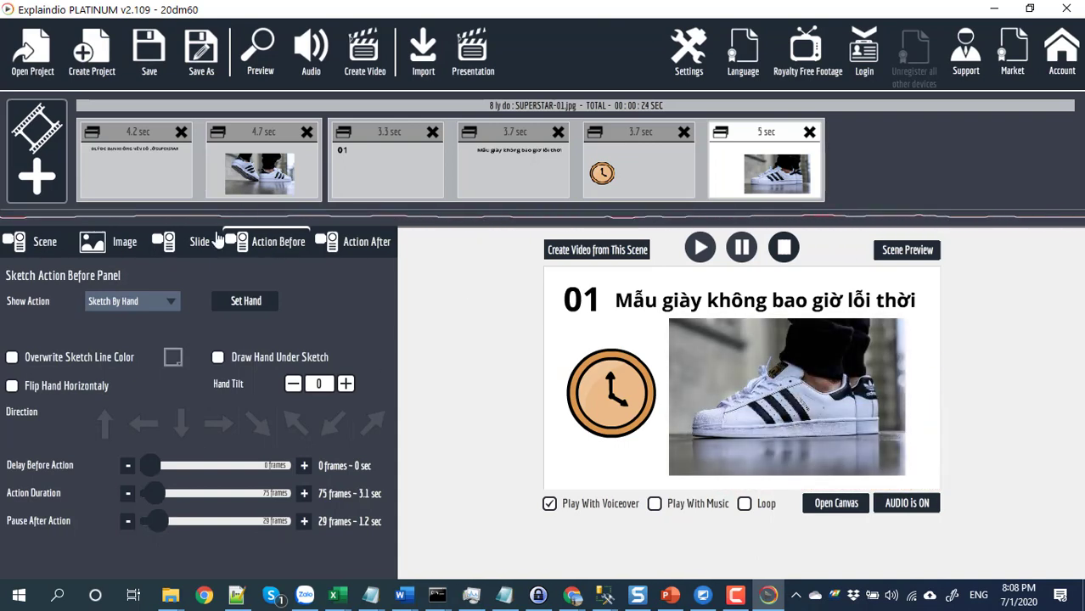
pyautogui.click(261, 52)
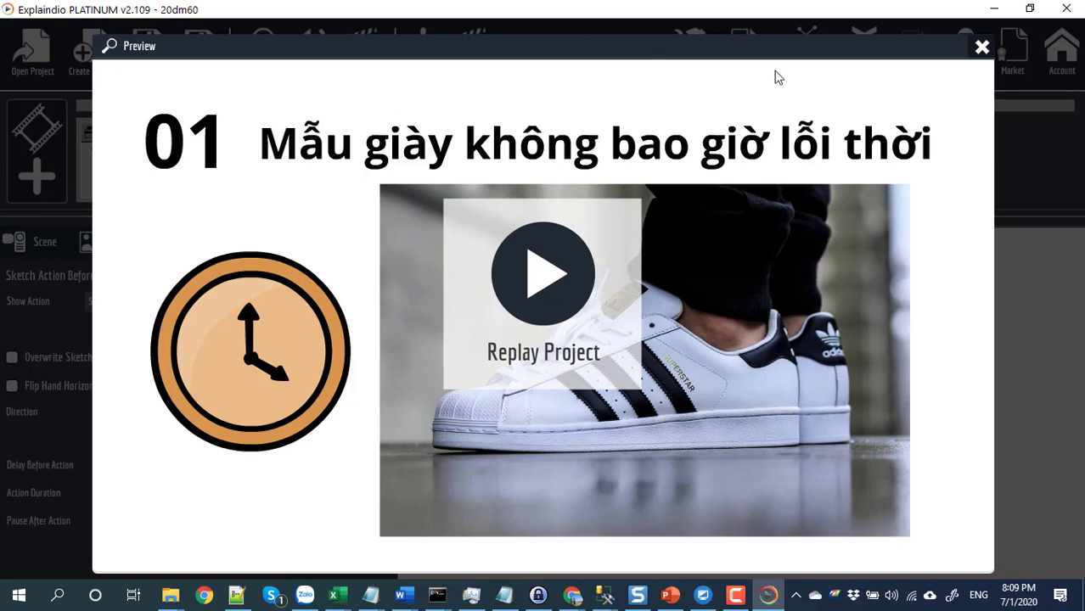
pyautogui.click(982, 47)
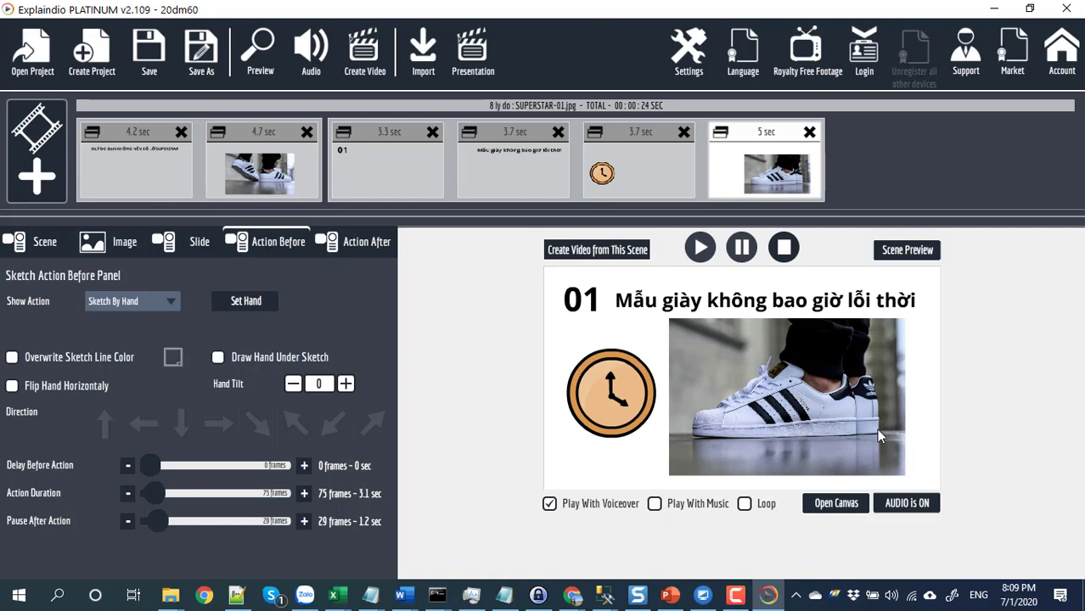
# Save the project over 20dm60.explaindio and nudge the shoe image slightly down on the canvas.
pyautogui.click(836, 504)
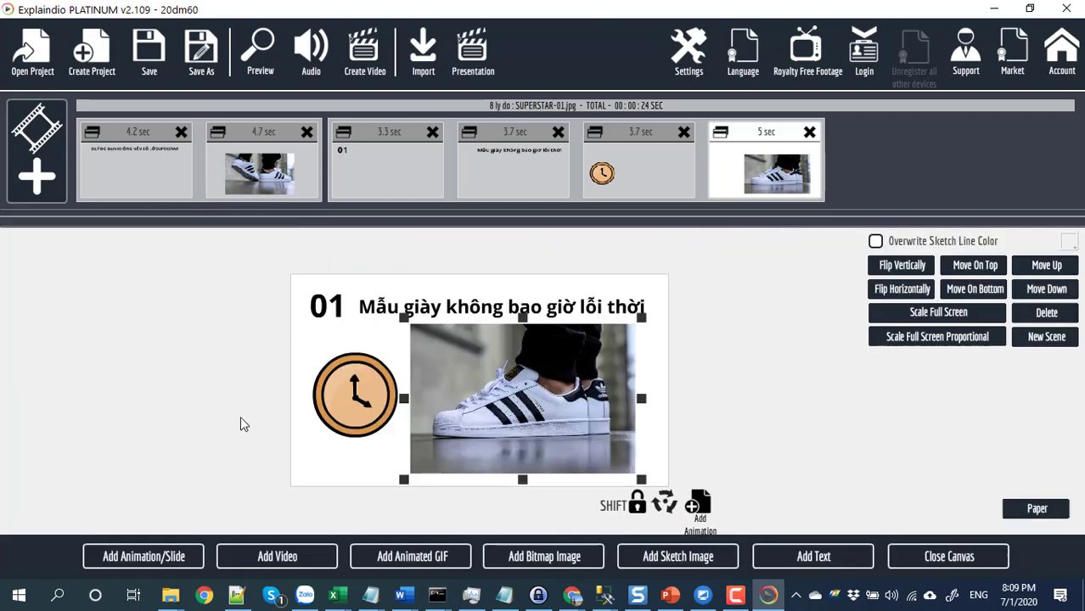
pyautogui.click(148, 61)
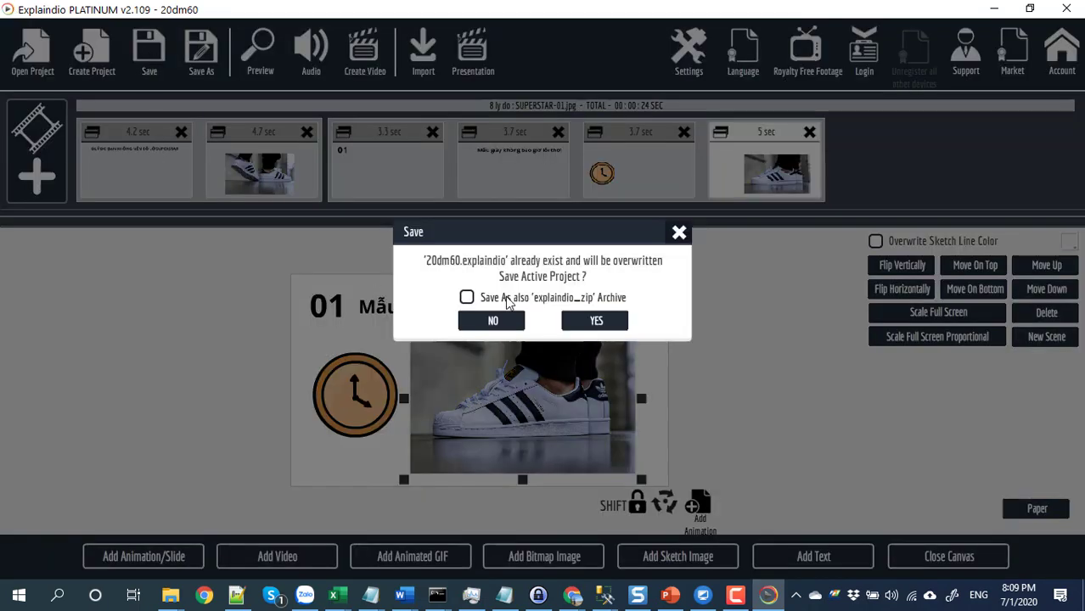
pyautogui.click(602, 320)
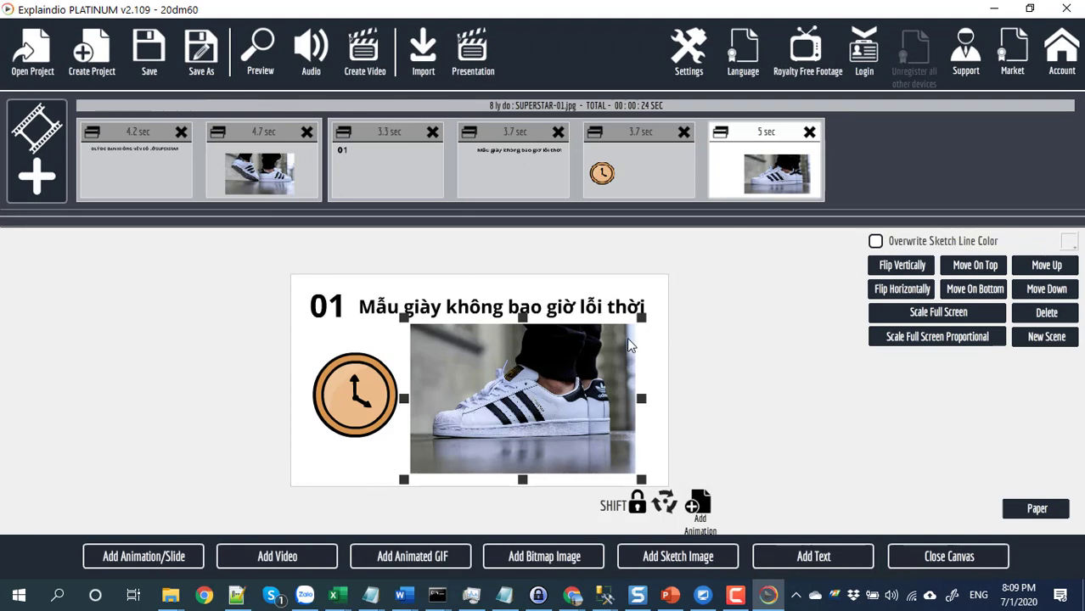
pyautogui.moveTo(543, 393); pyautogui.dragTo(542, 396)
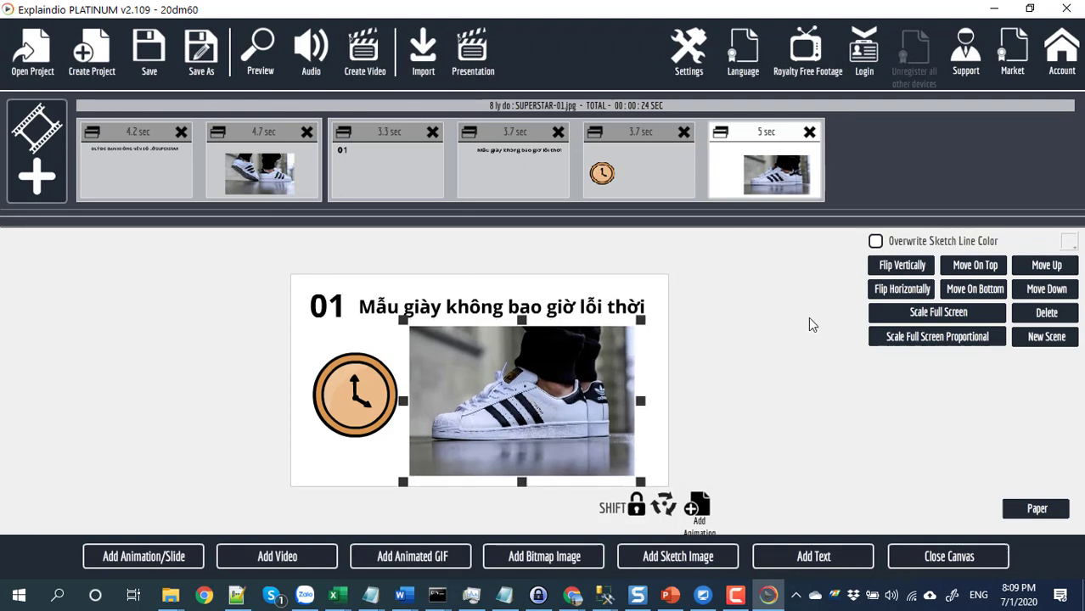
pyautogui.click(741, 601)
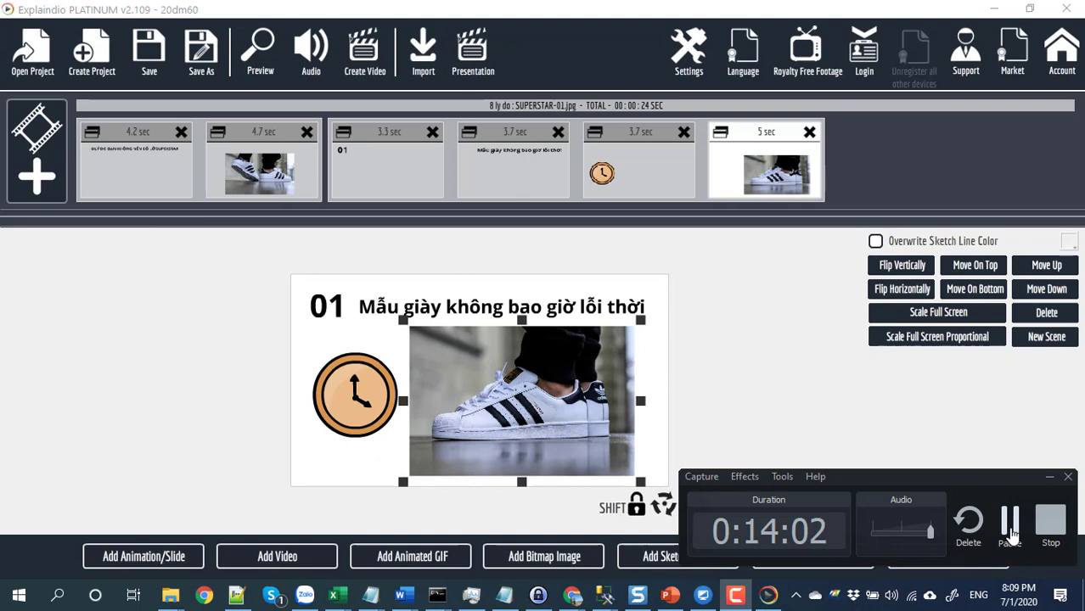
pyautogui.click(1010, 531)
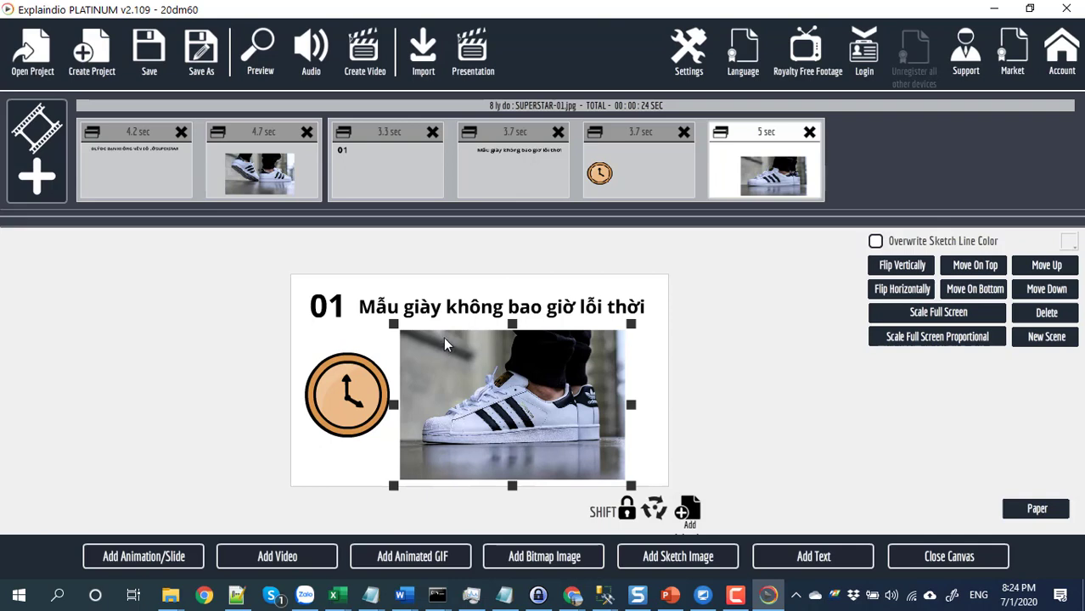
# Save the project over the existing file and open the video export settings.
pyautogui.click(151, 52)
pyautogui.click(575, 323)
pyautogui.click(364, 61)
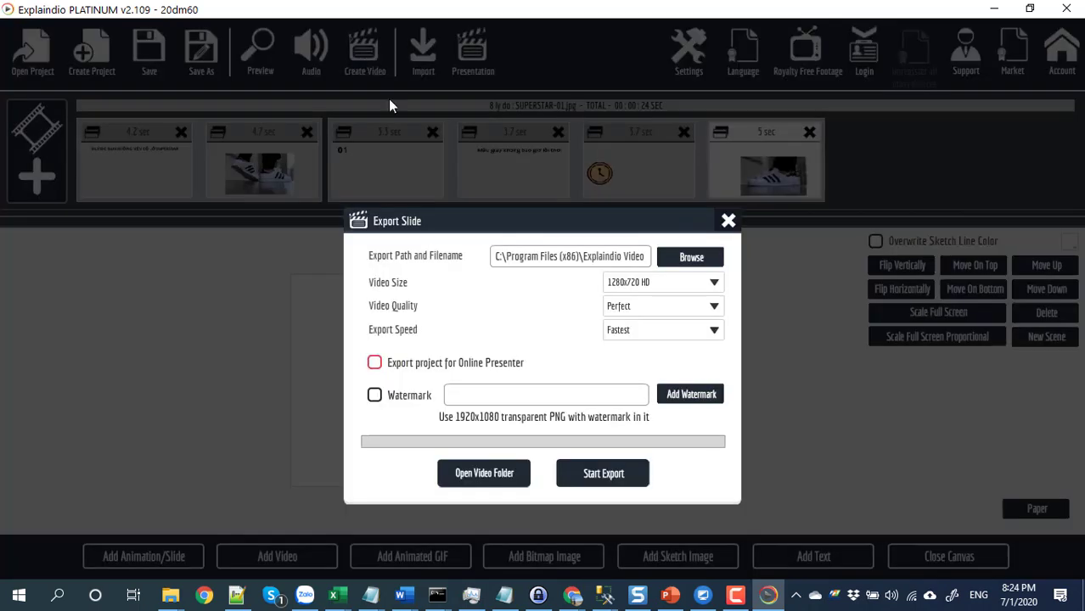
# Try to set the export destination to Video test-2.mp4 in the Video demo folder on drive E.
pyautogui.click(676, 257)
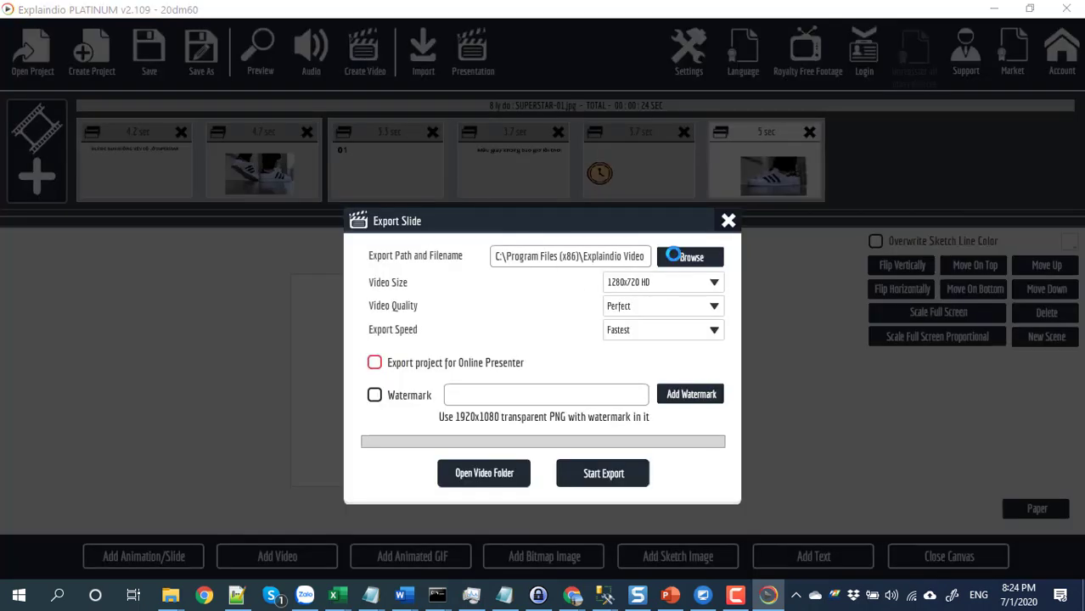
pyautogui.moveTo(125, 245)
pyautogui.mouseDown()
pyautogui.moveTo(122, 225)
pyautogui.moveTo(121, 263)
pyautogui.mouseUp()
pyautogui.click(59, 287)
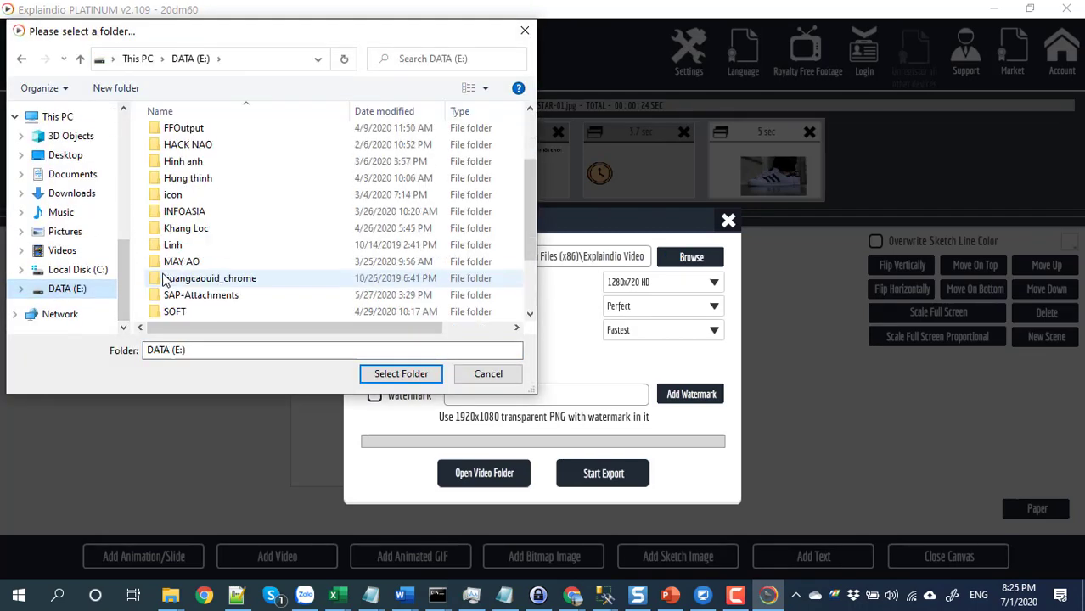
pyautogui.scroll(-2, 166, 280)
pyautogui.doubleClick(169, 278)
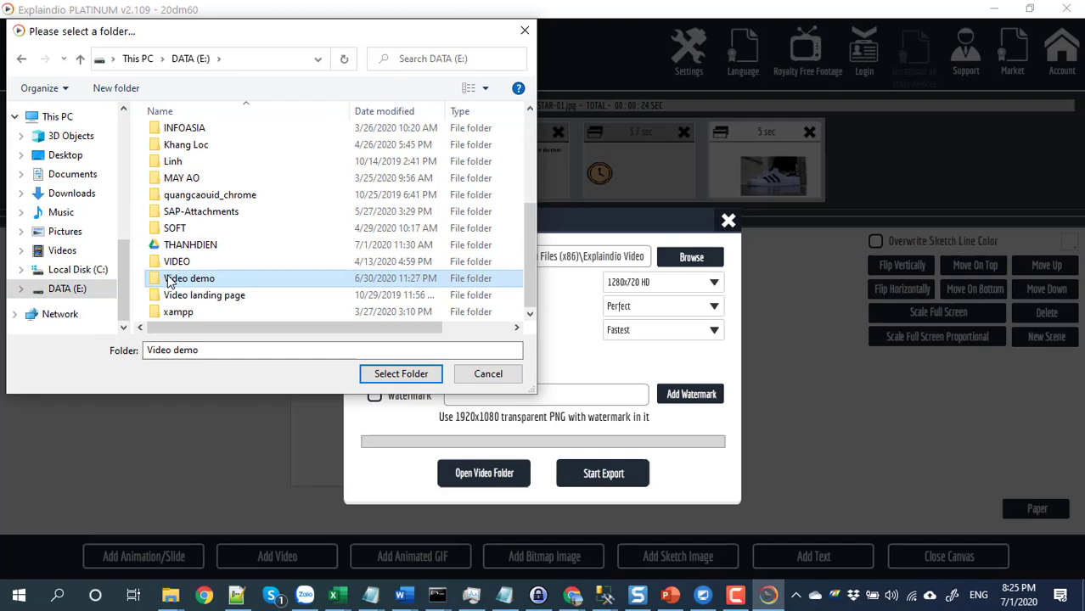
pyautogui.click(196, 350)
pyautogui.moveTo(203, 351); pyautogui.dragTo(140, 350)
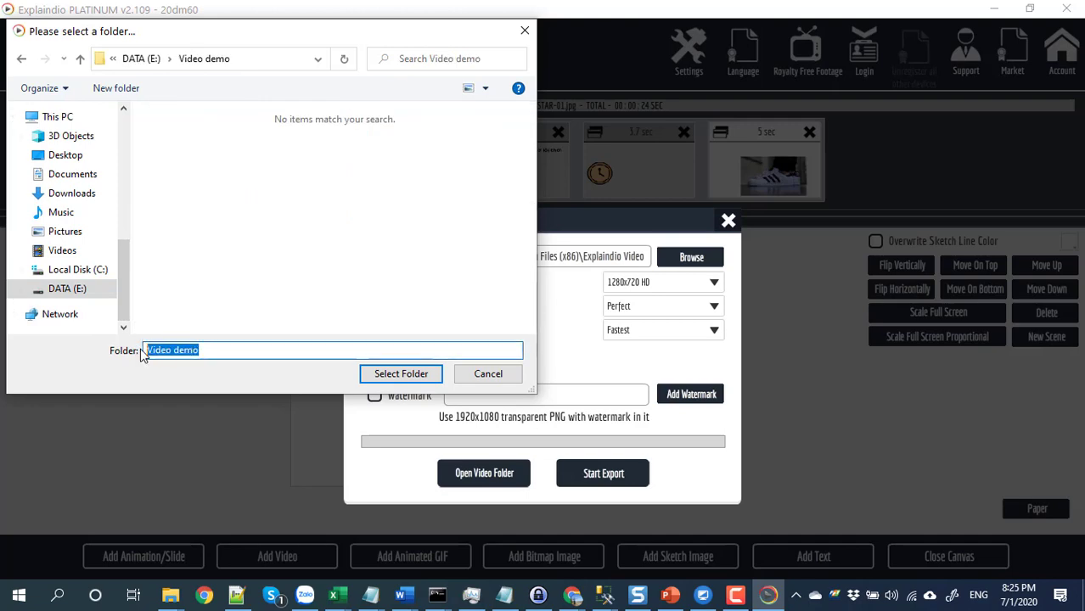
pyautogui.write('V')
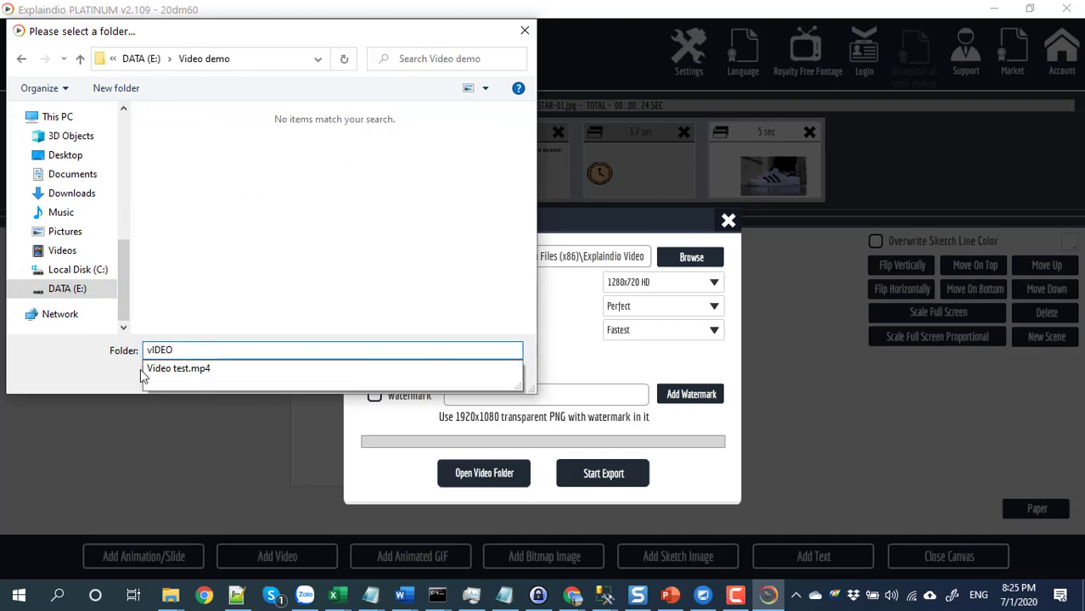
pyautogui.write('IDEO')
pyautogui.click(177, 368)
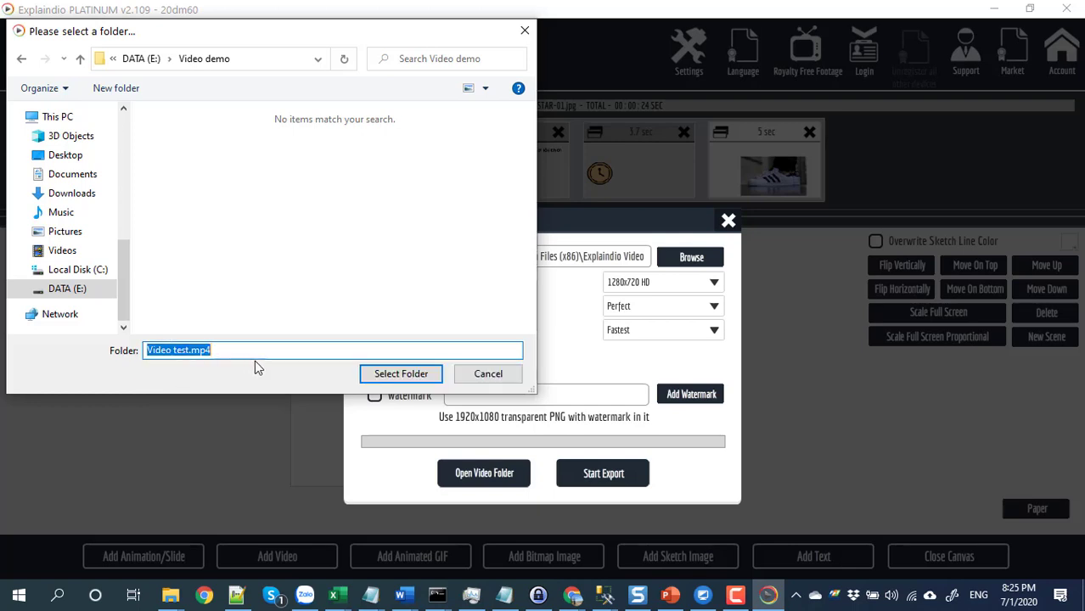
pyautogui.click(188, 350)
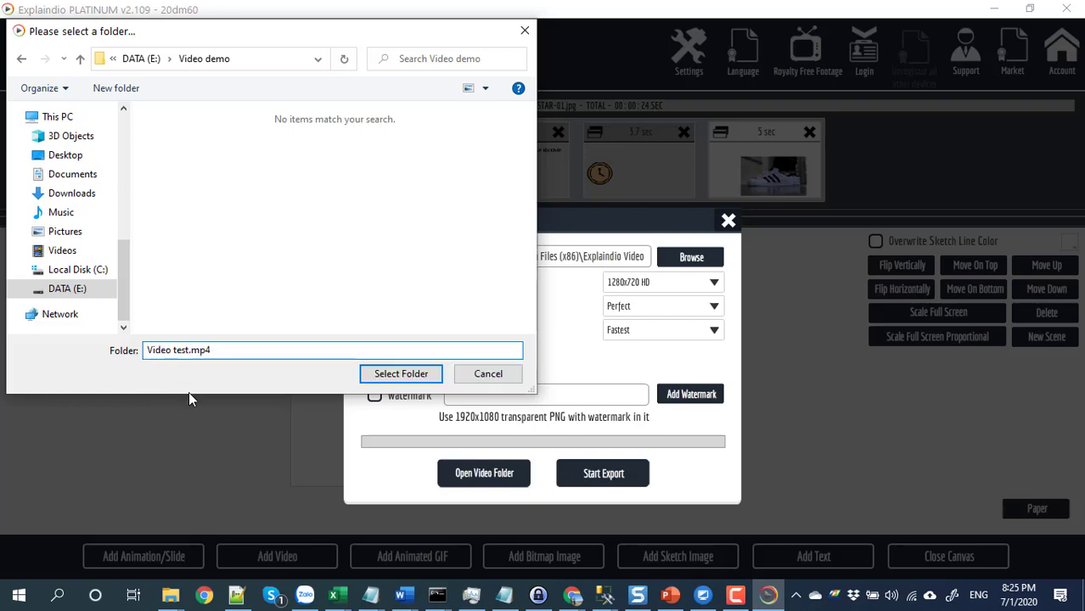
pyautogui.write('-2')
pyautogui.hotkey('ctrl', 'a')
pyautogui.click(401, 373)
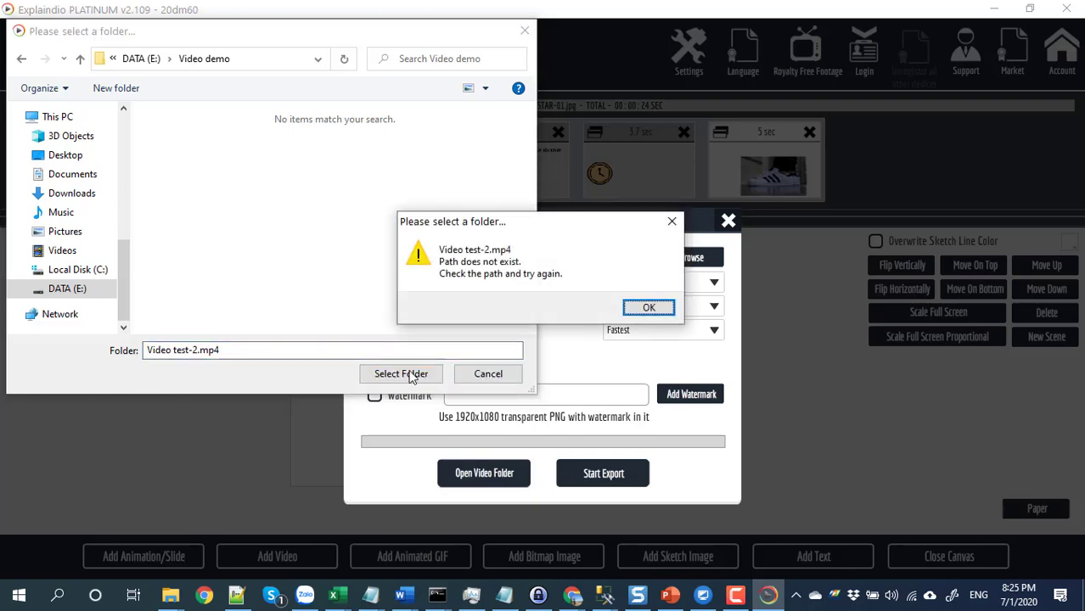
pyautogui.click(648, 308)
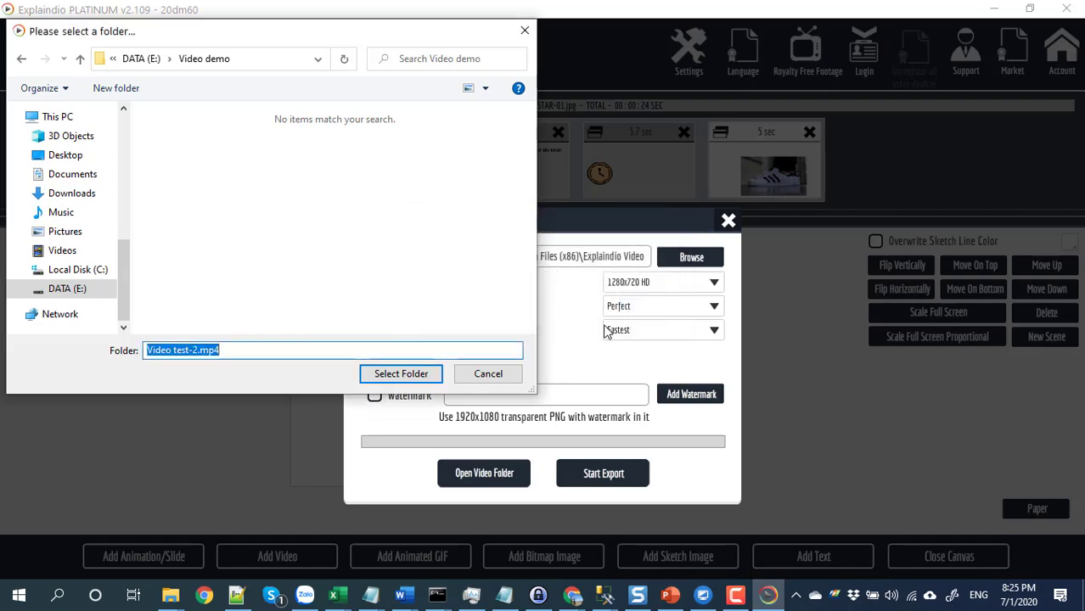
pyautogui.click(490, 374)
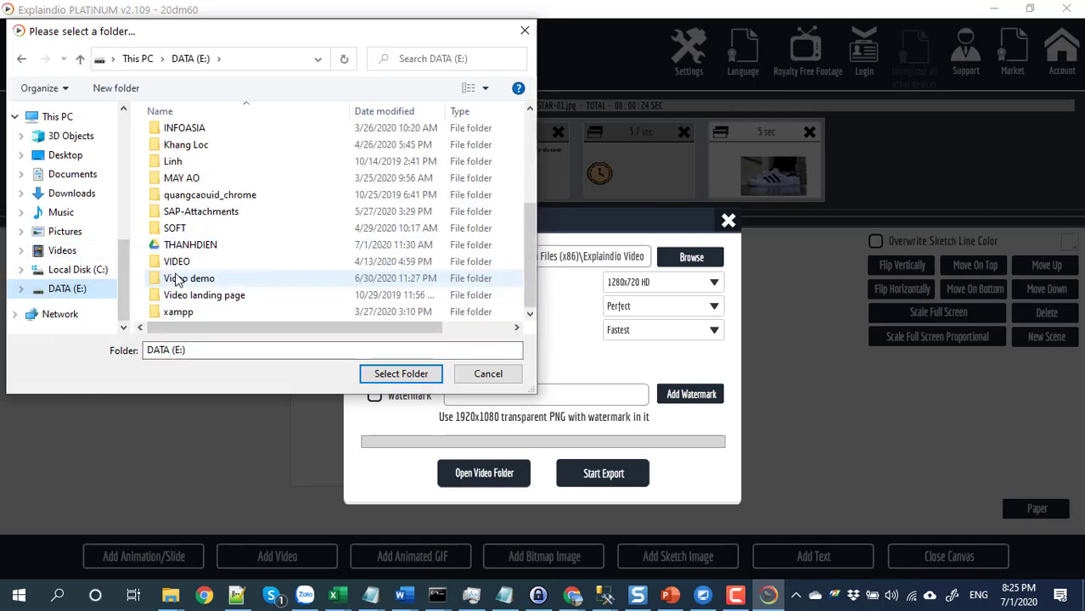
# Choose the Video demo folder on drive E as the export location and export the video as 20dm60.
pyautogui.click(185, 279)
pyautogui.click(397, 373)
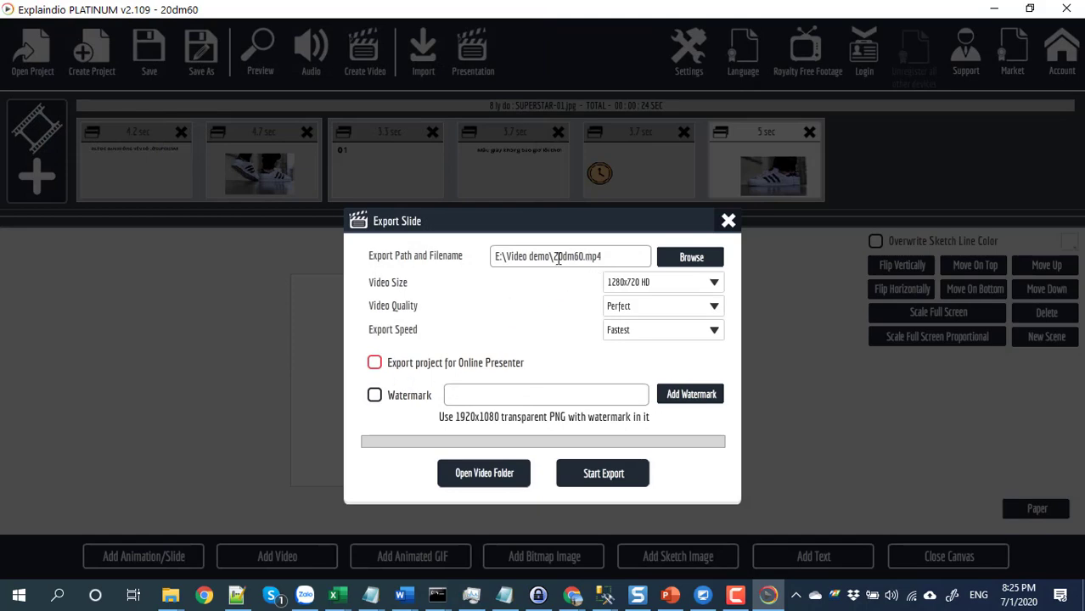
pyautogui.moveTo(602, 257); pyautogui.dragTo(572, 256)
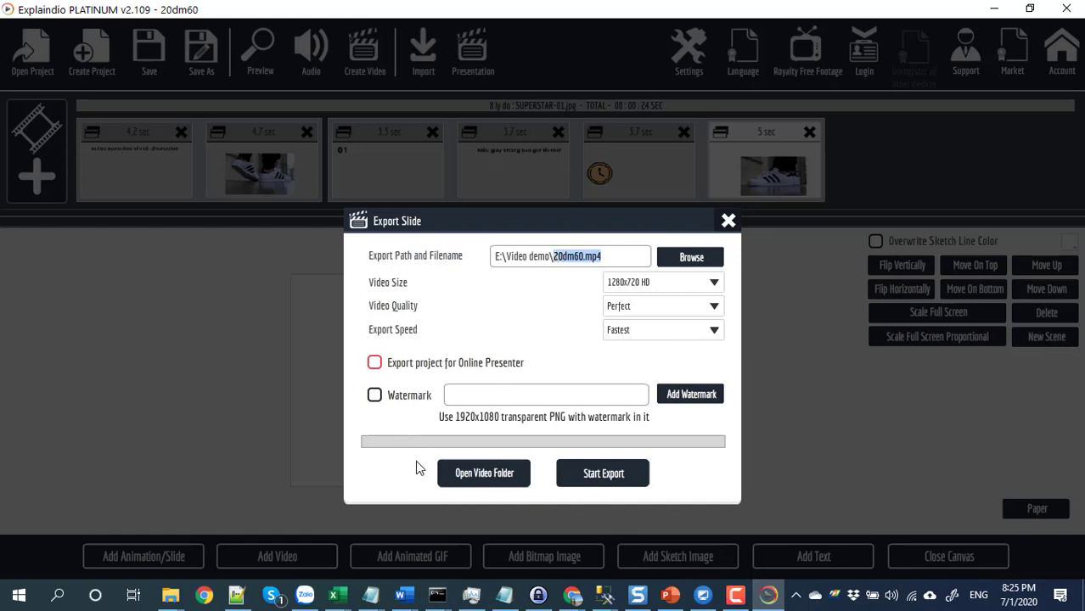
pyautogui.click(599, 481)
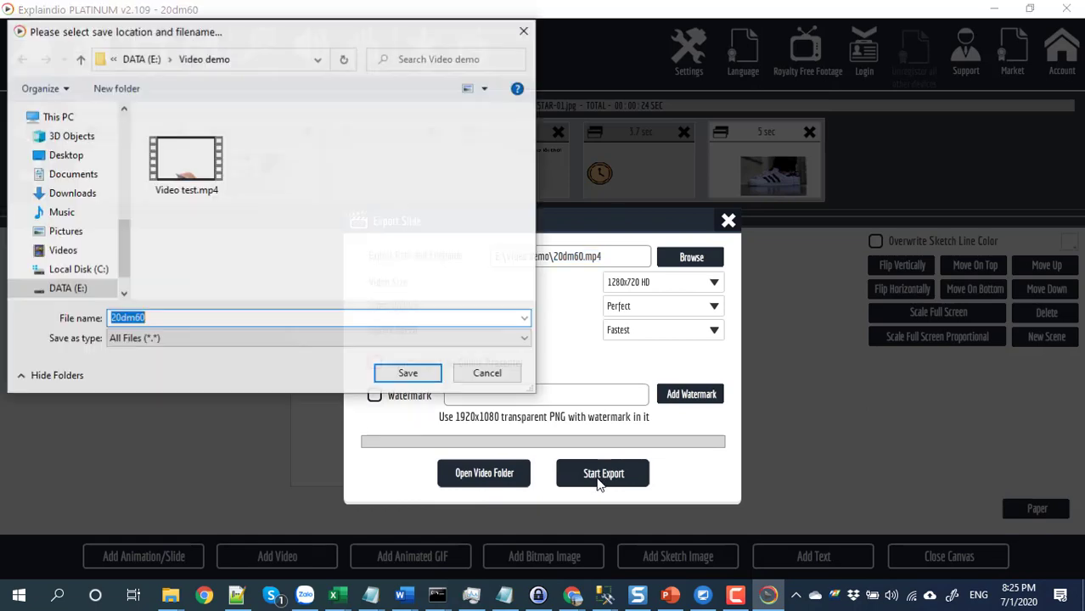
pyautogui.click(412, 377)
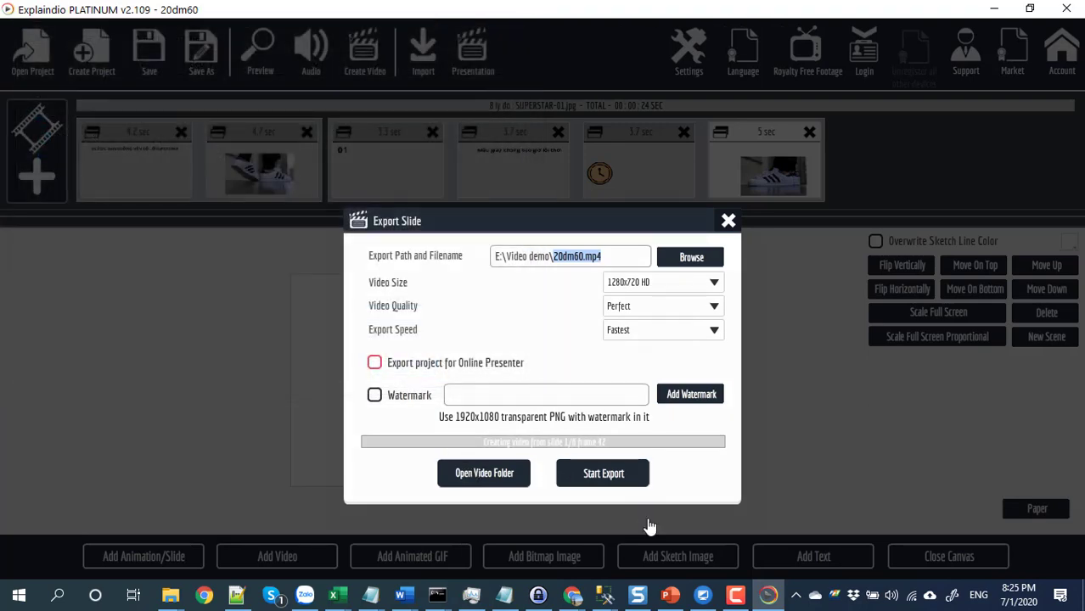
pyautogui.click(747, 599)
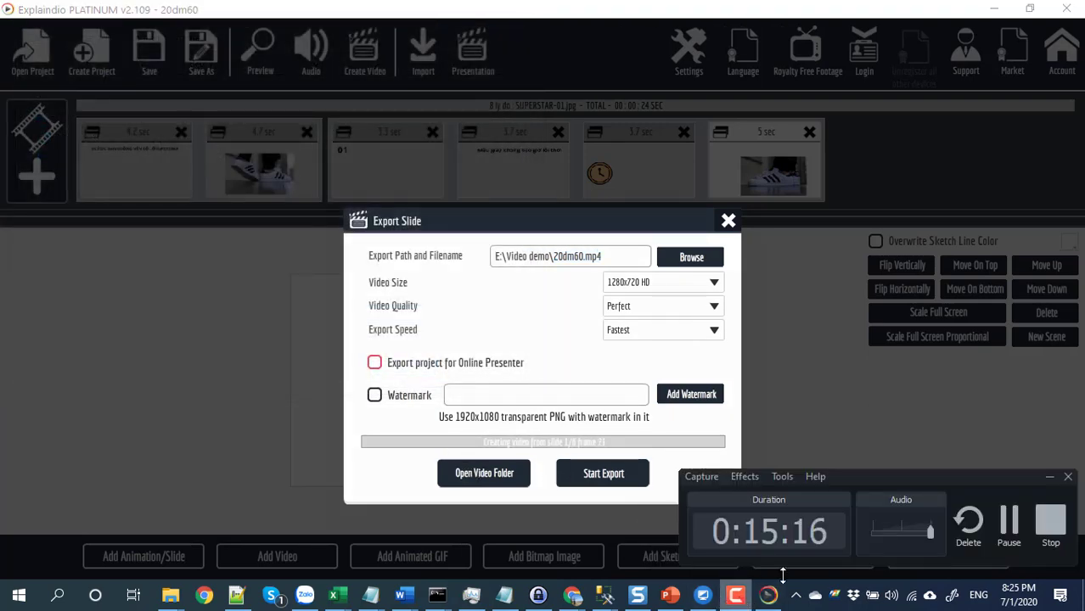